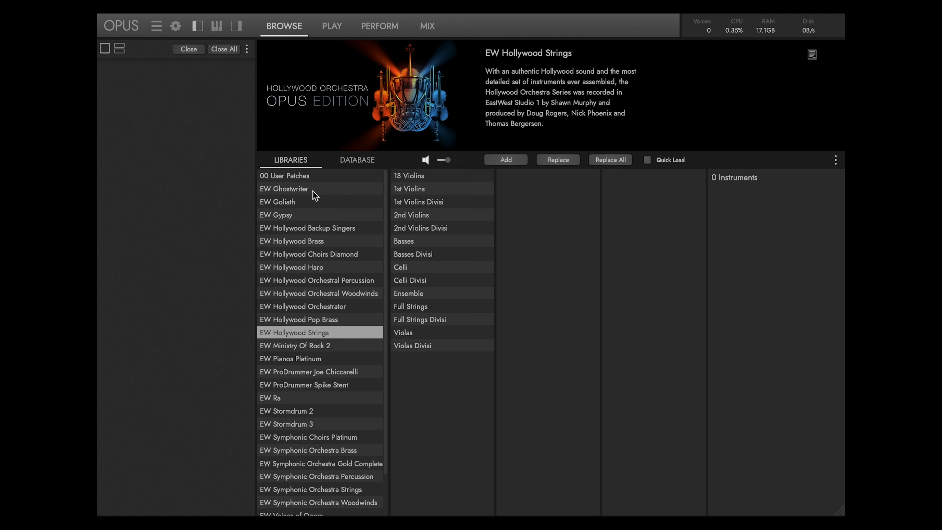
Browse the EW Ghostwriter library to the Tunnel Bass Monster instruments under 2 Bass, Tunnel Bass.
{"action": "left_click", "coordinate": [313, 190]}
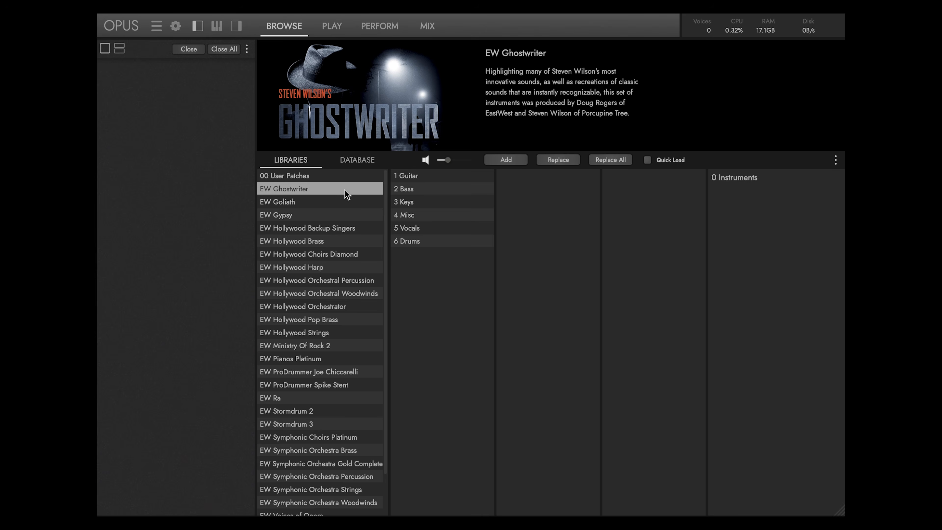
{"action": "left_click", "coordinate": [425, 190]}
{"action": "left_click", "coordinate": [548, 203]}
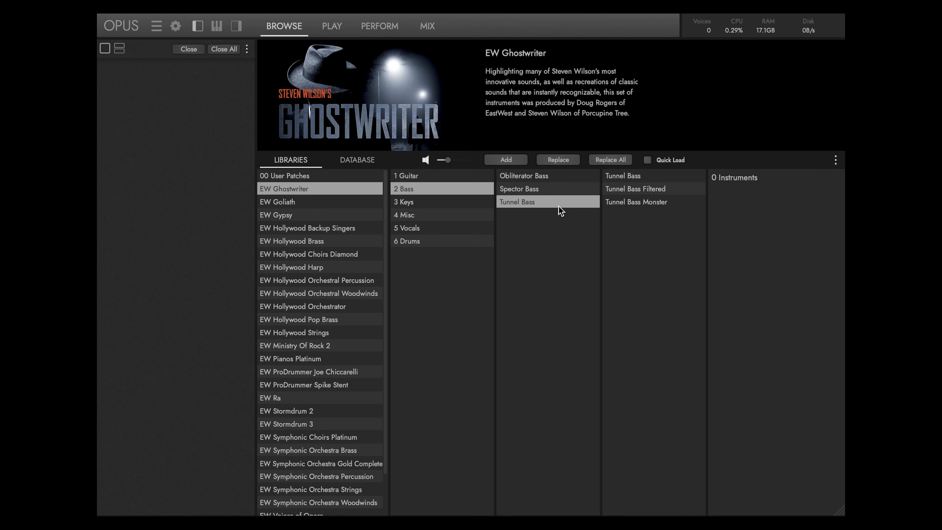
{"action": "left_click", "coordinate": [664, 201]}
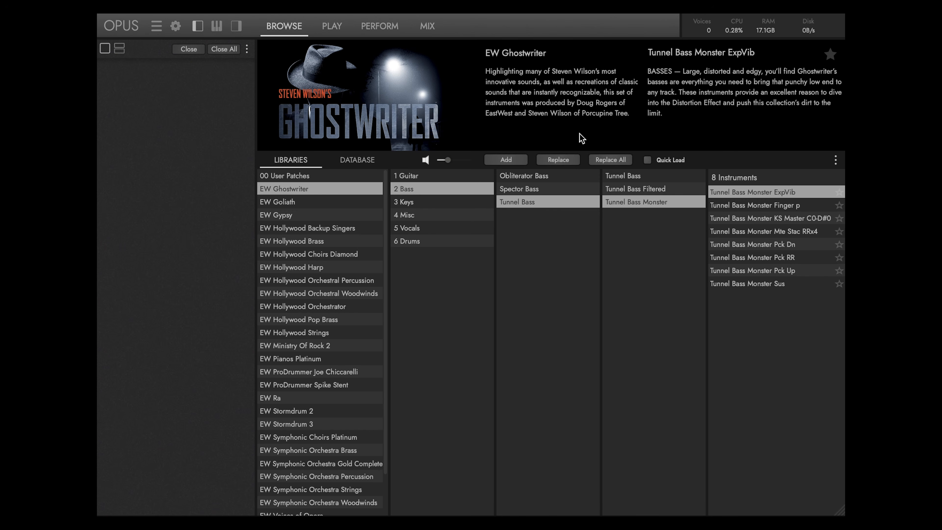
Filter the instrument database by category Orchestral Strings, type 1st Violins Divisi A, style Orchestral and timbre Clean.
{"action": "left_click", "coordinate": [368, 161]}
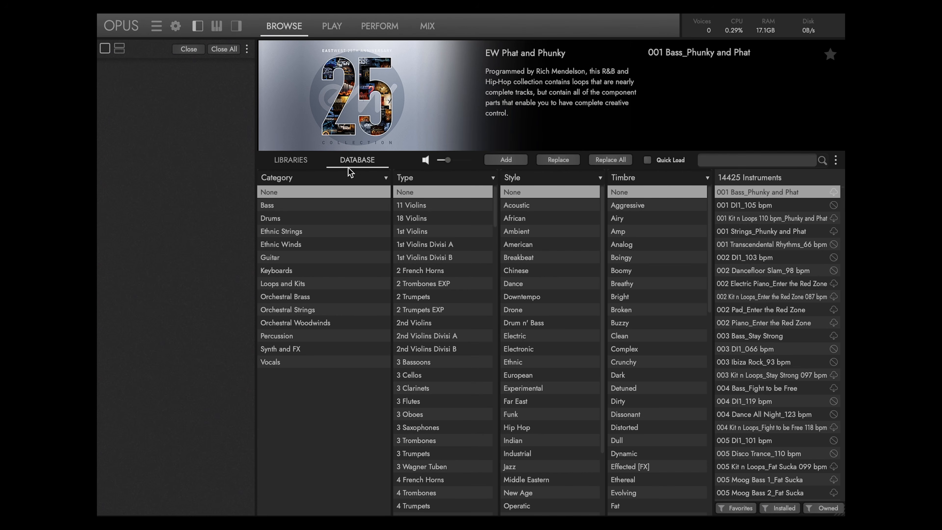
{"action": "left_click", "coordinate": [316, 310]}
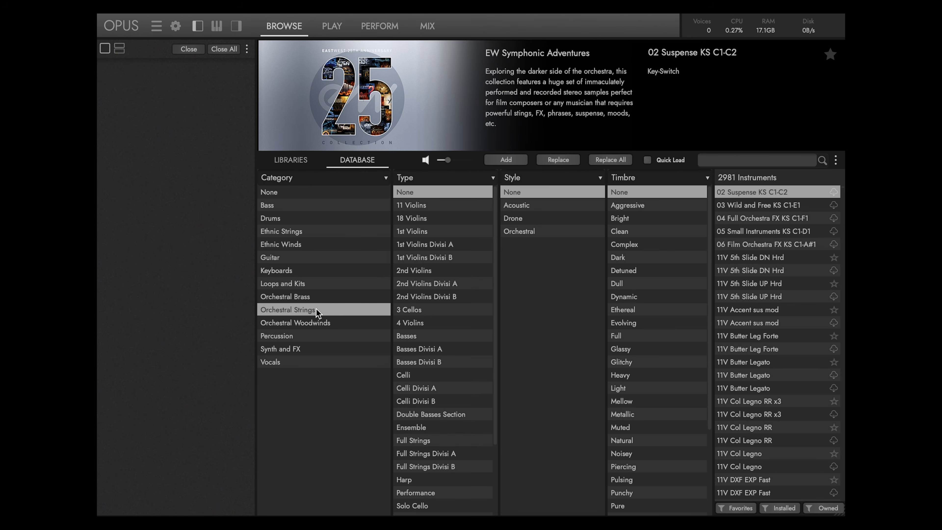
{"action": "left_click", "coordinate": [414, 245]}
{"action": "left_click", "coordinate": [526, 231]}
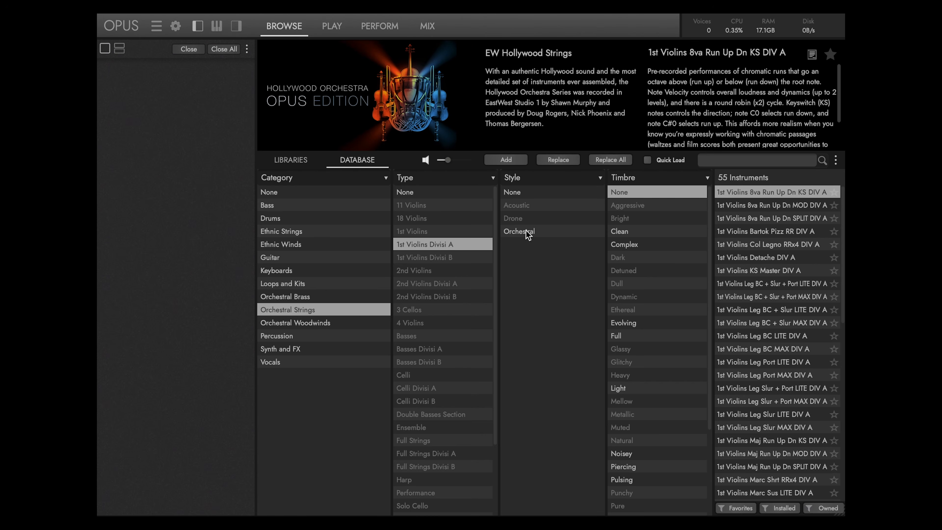
{"action": "left_click", "coordinate": [626, 231]}
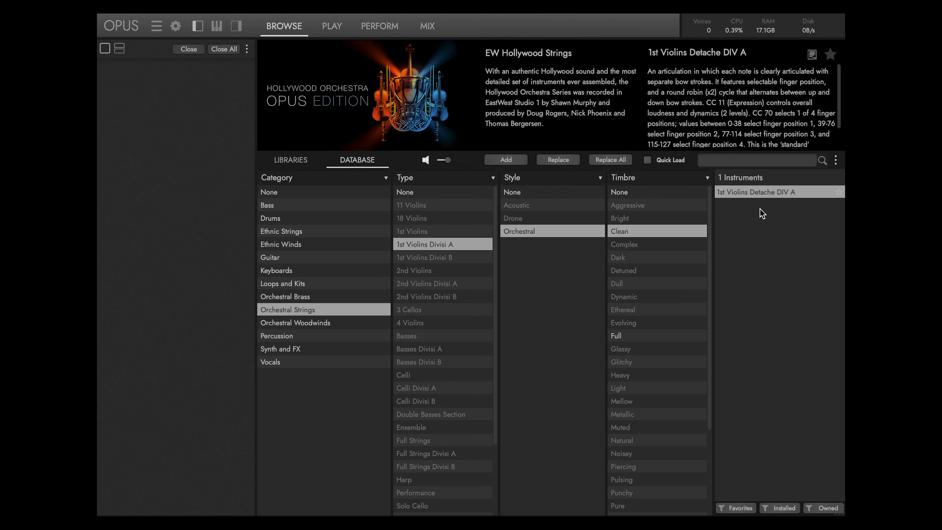
Clear the category filter and search the whole instrument database for "phrases".
{"action": "left_click", "coordinate": [316, 193]}
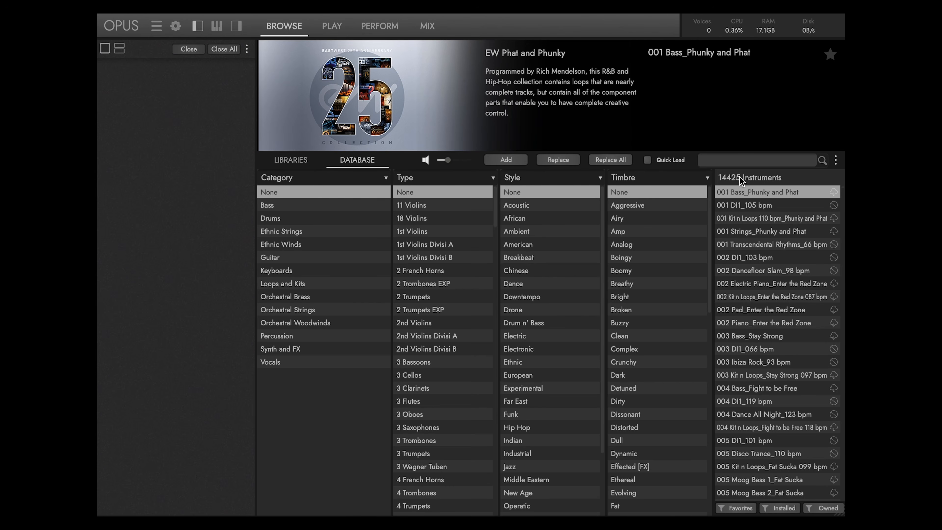
{"action": "left_click", "coordinate": [735, 161]}
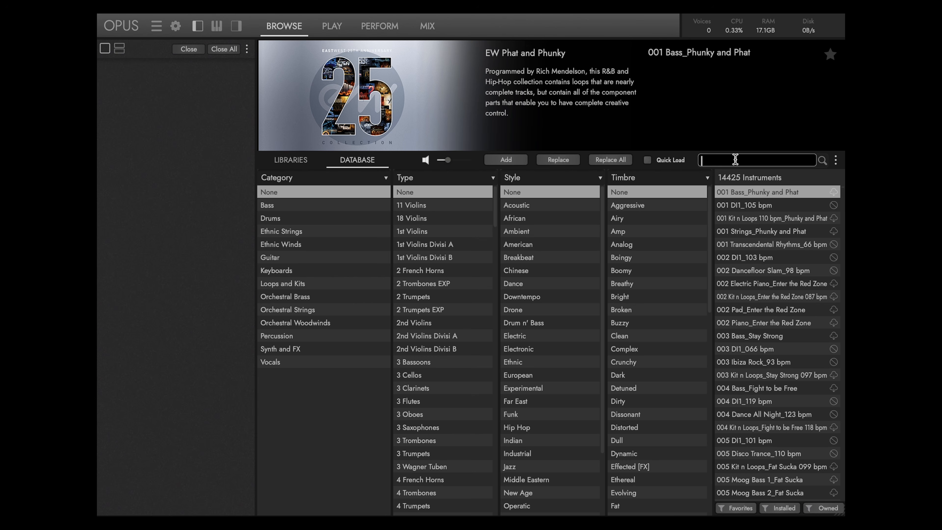
{"action": "type", "text": "phrases"}
{"action": "key", "text": "Return"}
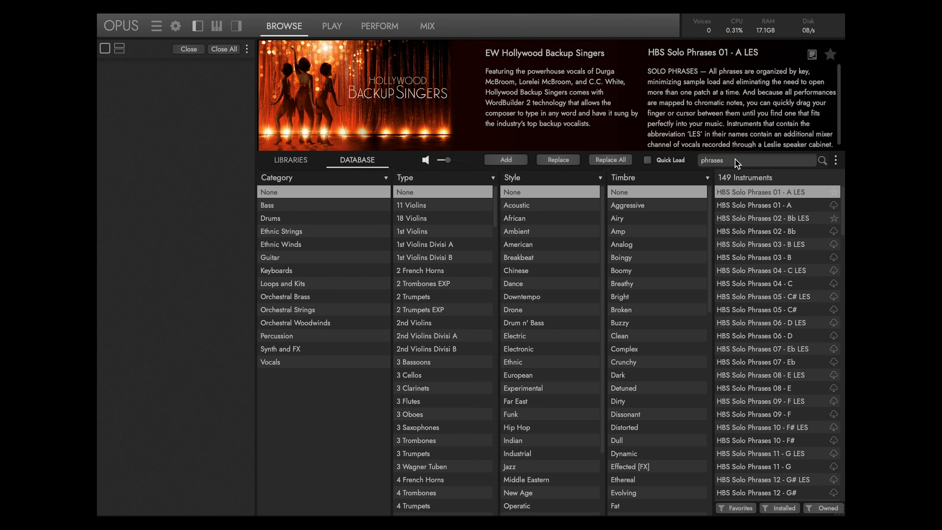
{"action": "scroll", "coordinate": [780, 223], "scroll_direction": "down", "scroll_amount": 15}
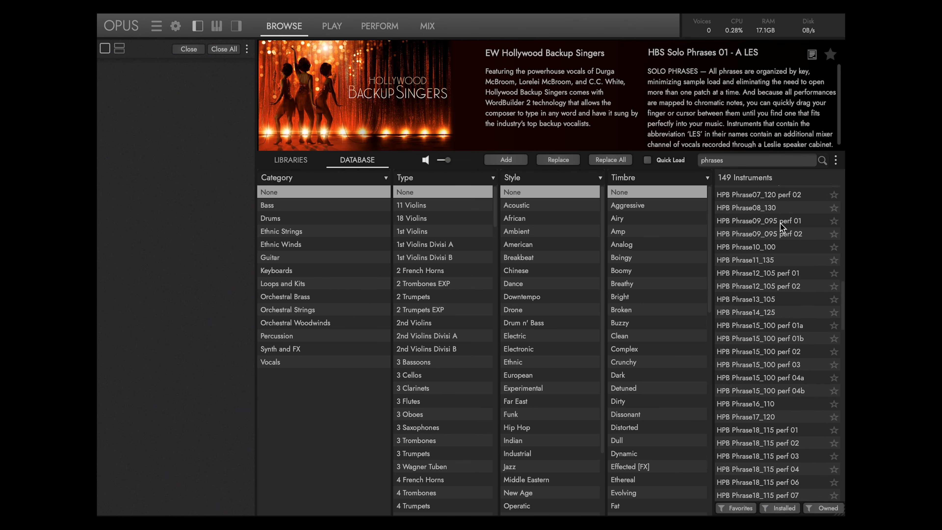
{"action": "scroll", "coordinate": [780, 223], "scroll_direction": "up", "scroll_amount": 15}
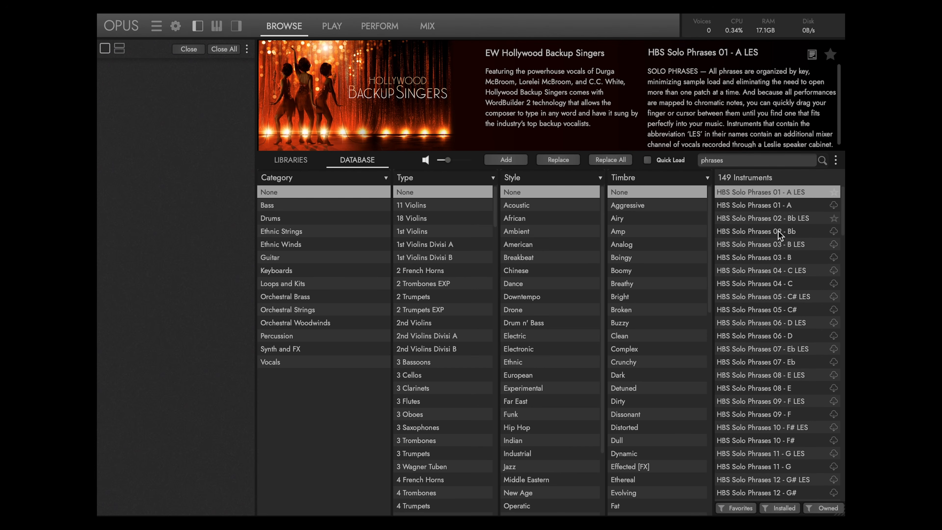
Mark HBS Solo Phrases 02 - Bb LES and HBS Solo Phrases 01 - A LES as favorites, then select HBS Solo Phrases 02 - Bb.
{"action": "left_click", "coordinate": [834, 221]}
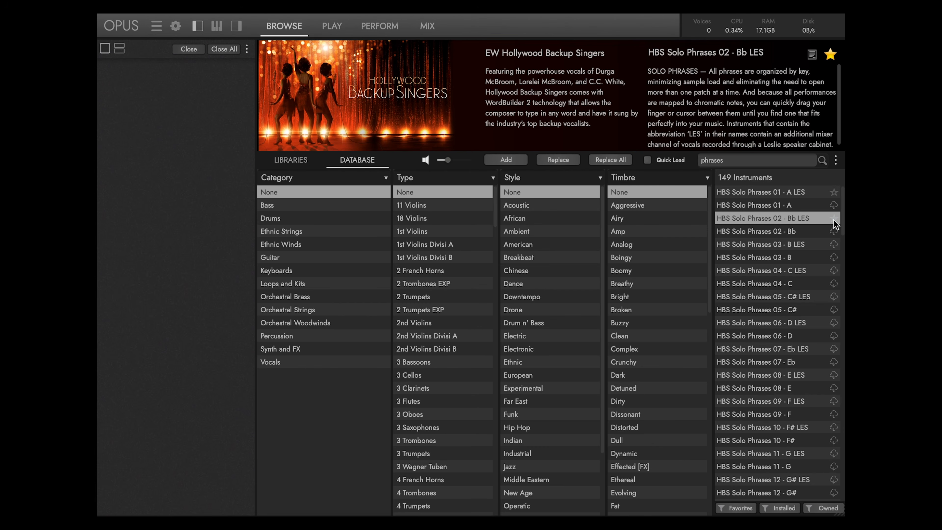
{"action": "left_click", "coordinate": [835, 194]}
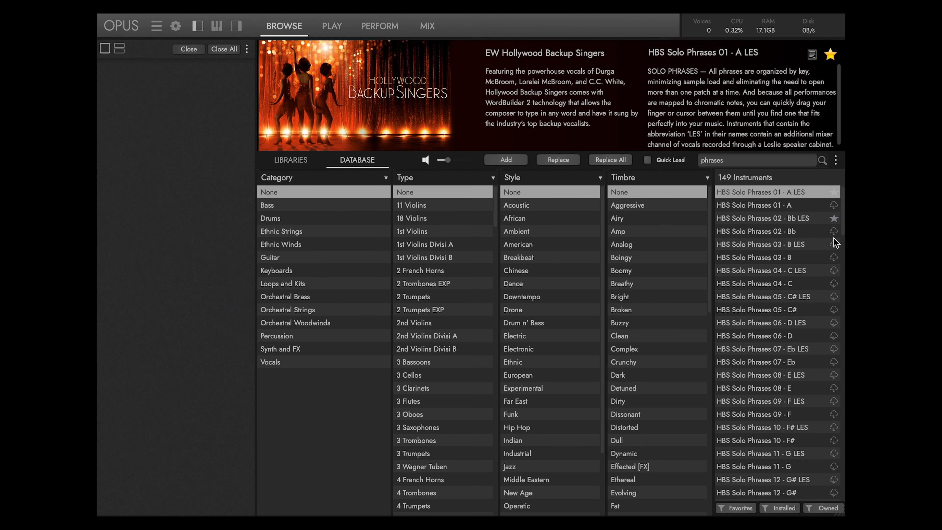
{"action": "left_click", "coordinate": [805, 234]}
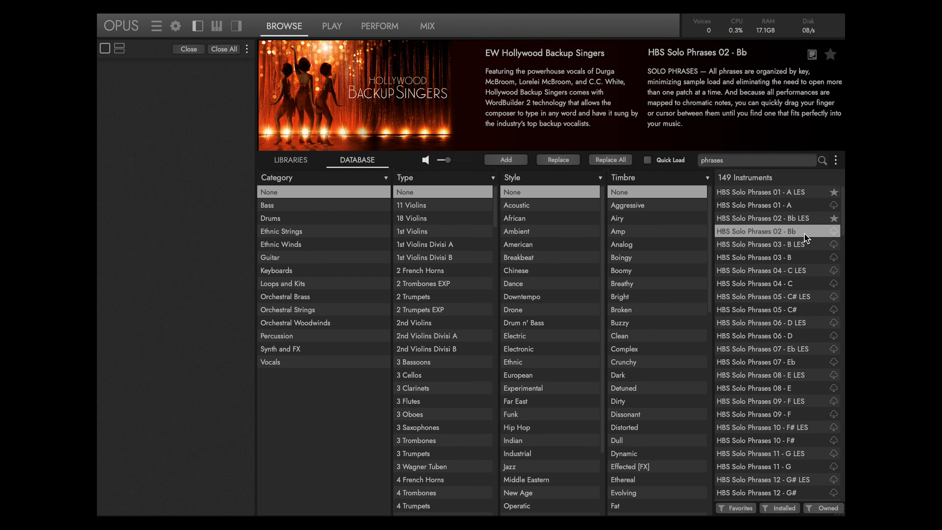
Locate the missing product of VOS Phrases 09 - F by choosing the EW Voices of Soul folder on Sample Drive 1.
{"action": "scroll", "coordinate": [774, 302], "scroll_direction": "down", "scroll_amount": 15}
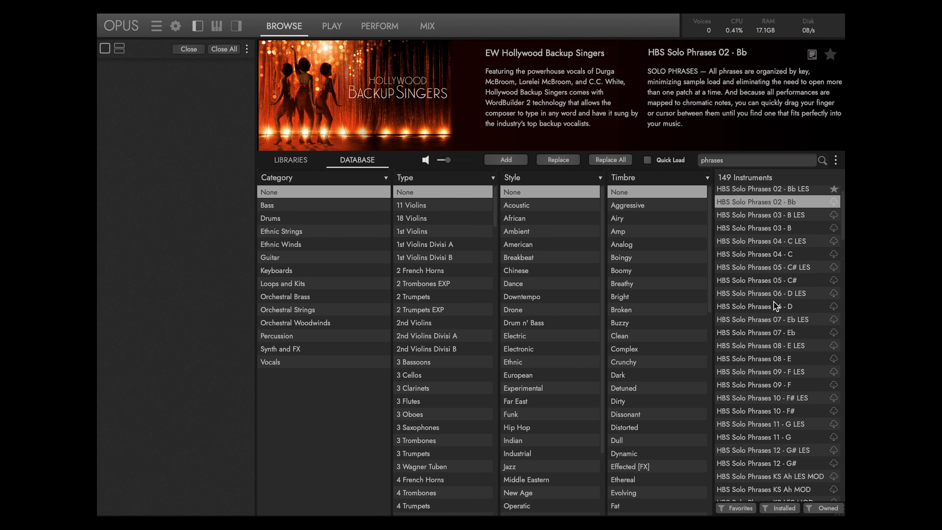
{"action": "scroll", "coordinate": [774, 302], "scroll_direction": "down", "scroll_amount": 15}
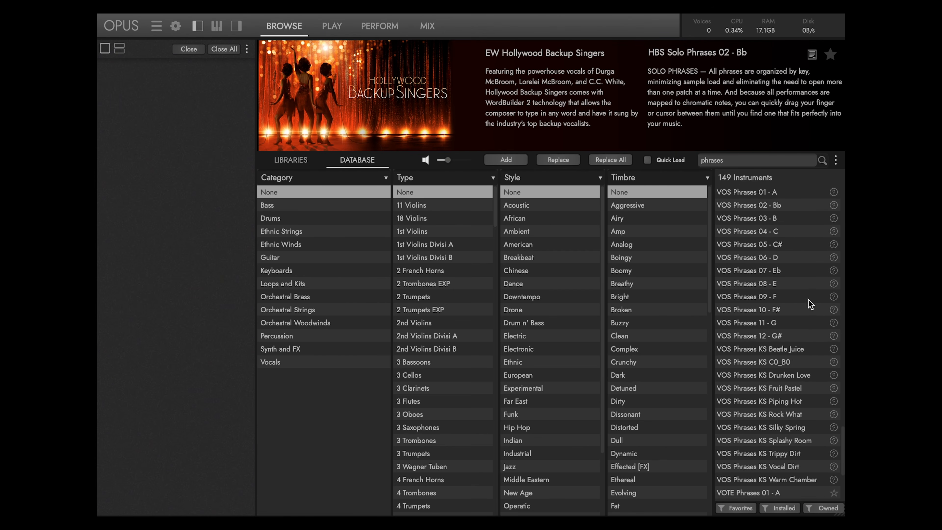
{"action": "left_click", "coordinate": [797, 297]}
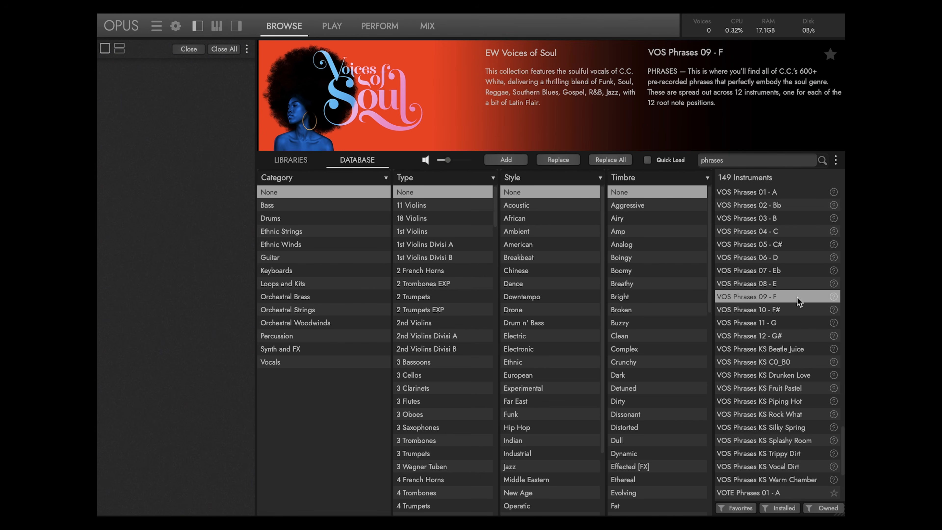
{"action": "left_click", "coordinate": [834, 297]}
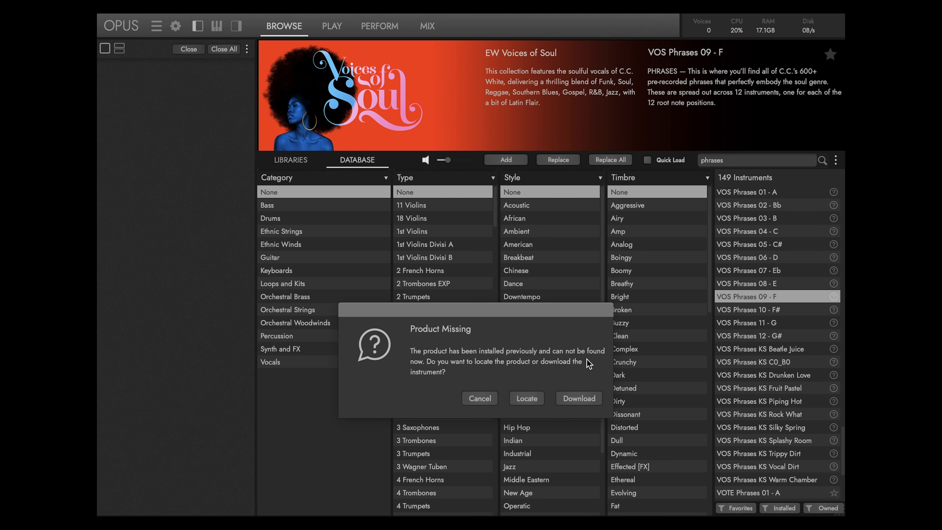
{"action": "left_click", "coordinate": [527, 399]}
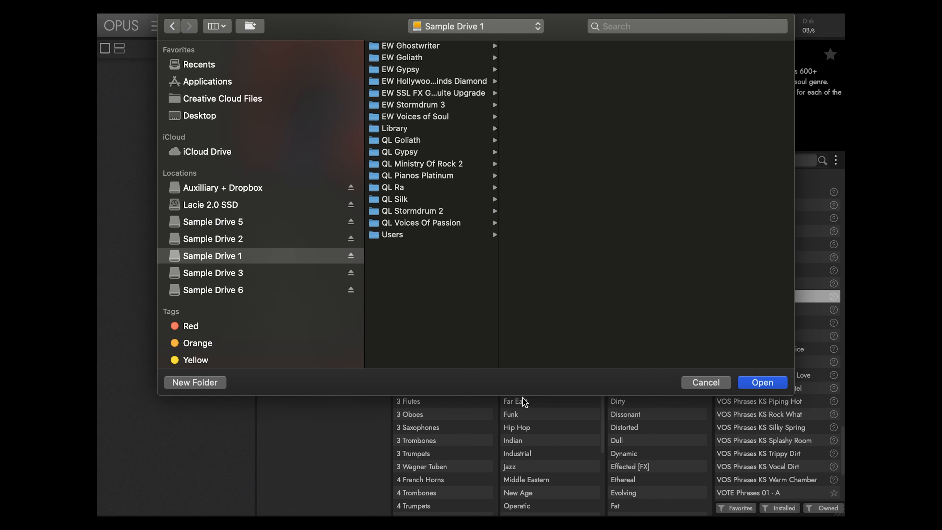
{"action": "left_click", "coordinate": [427, 117]}
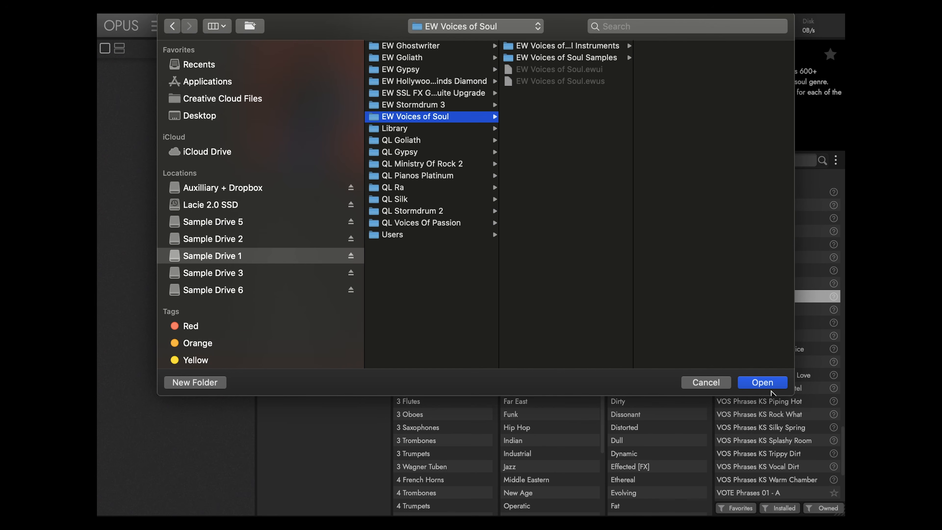
{"action": "left_click", "coordinate": [766, 384]}
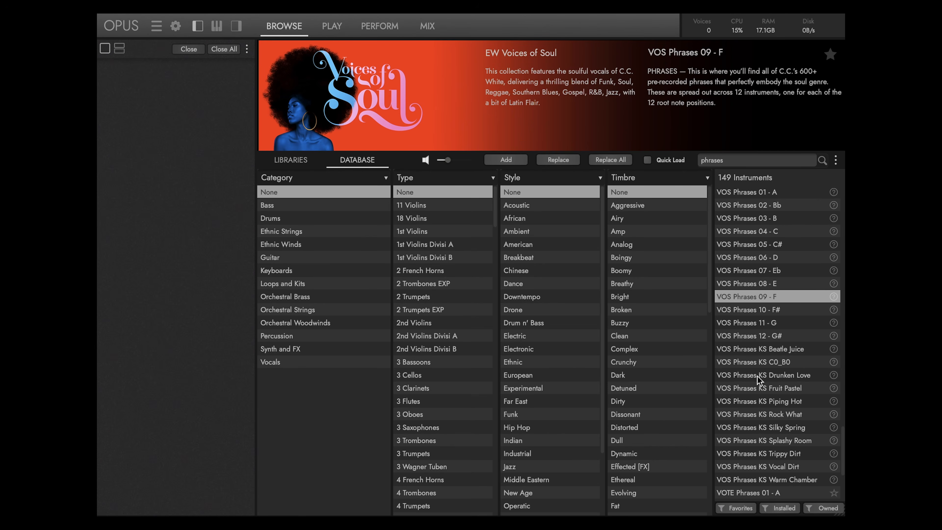
Try the Favorites, Installed and Owned filters on the database's instrument list in turn.
{"action": "left_click", "coordinate": [746, 513]}
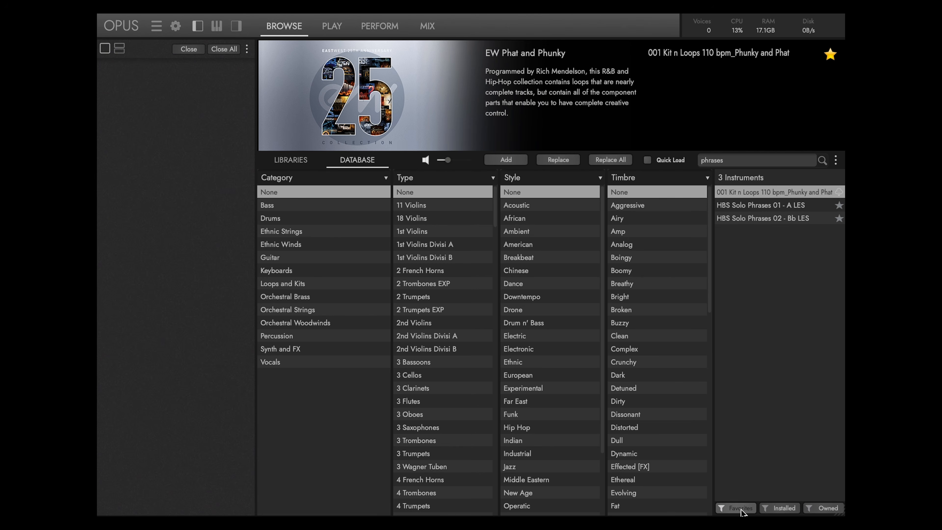
{"action": "left_click", "coordinate": [742, 511]}
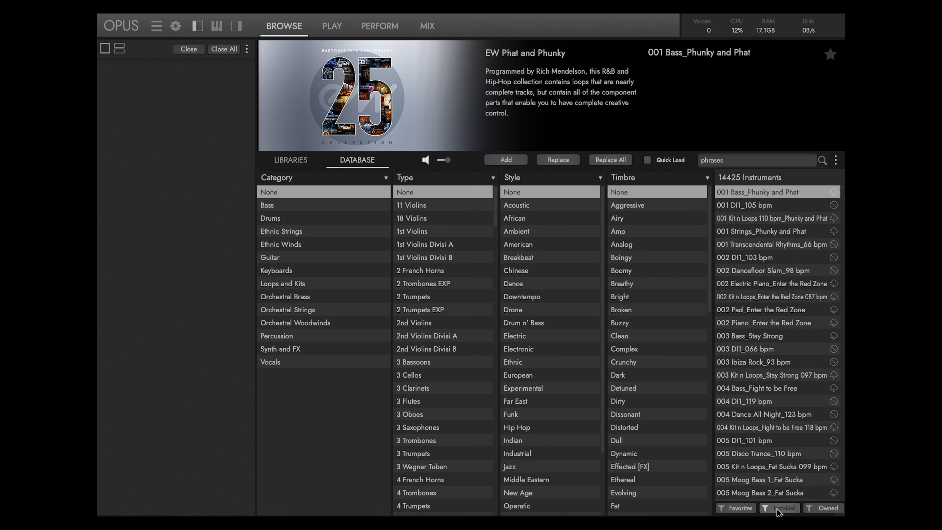
{"action": "left_click", "coordinate": [778, 509]}
{"action": "left_click", "coordinate": [777, 509]}
{"action": "left_click", "coordinate": [820, 510]}
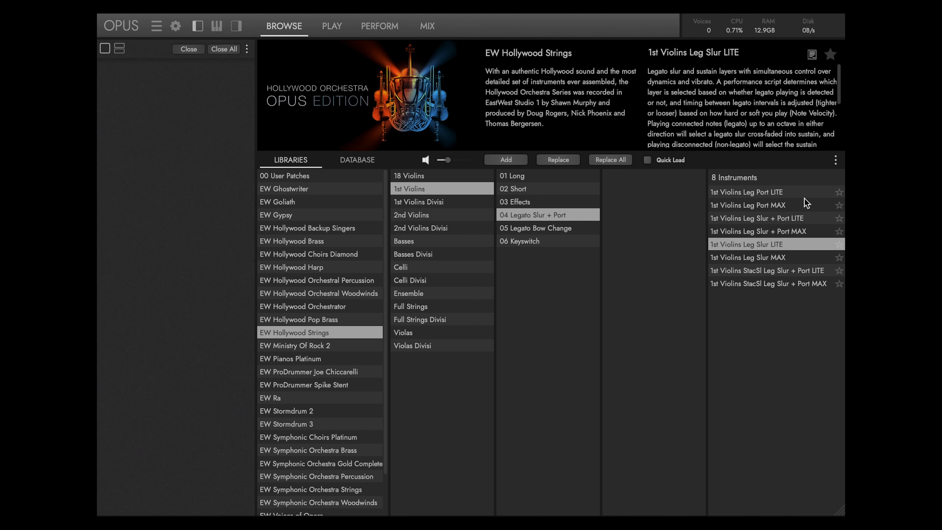
Confirm the MIDI preferences with Auto Increment enabled for MIDI channel assignment.
{"action": "left_click", "coordinate": [176, 28]}
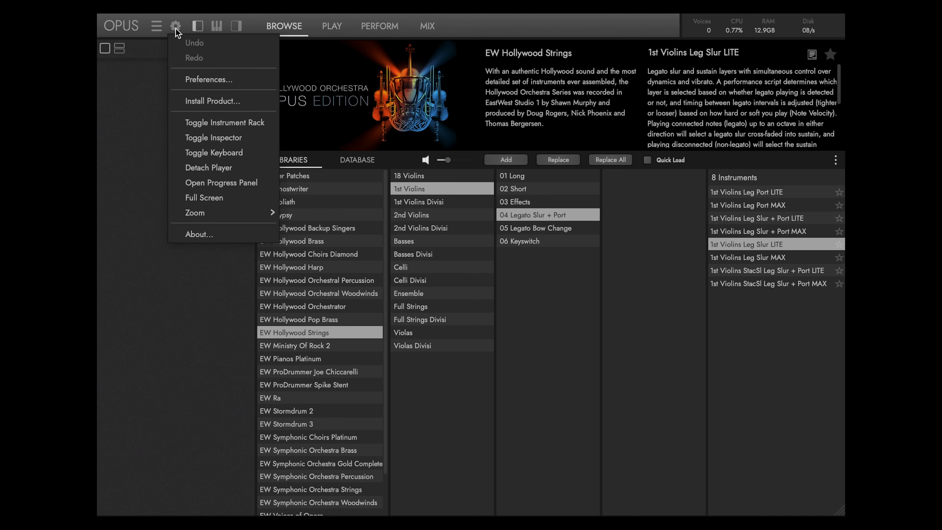
{"action": "left_click", "coordinate": [198, 79]}
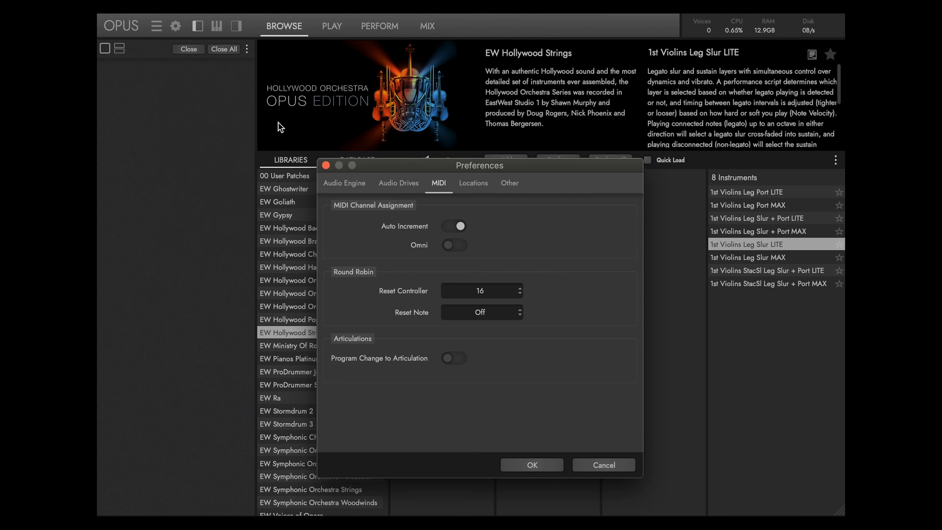
{"action": "left_click", "coordinate": [450, 227]}
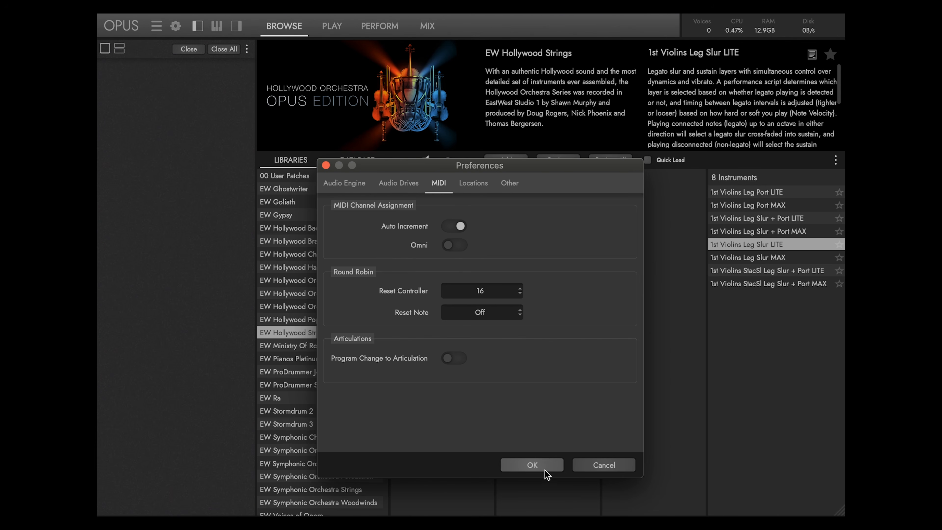
{"action": "left_click", "coordinate": [533, 465]}
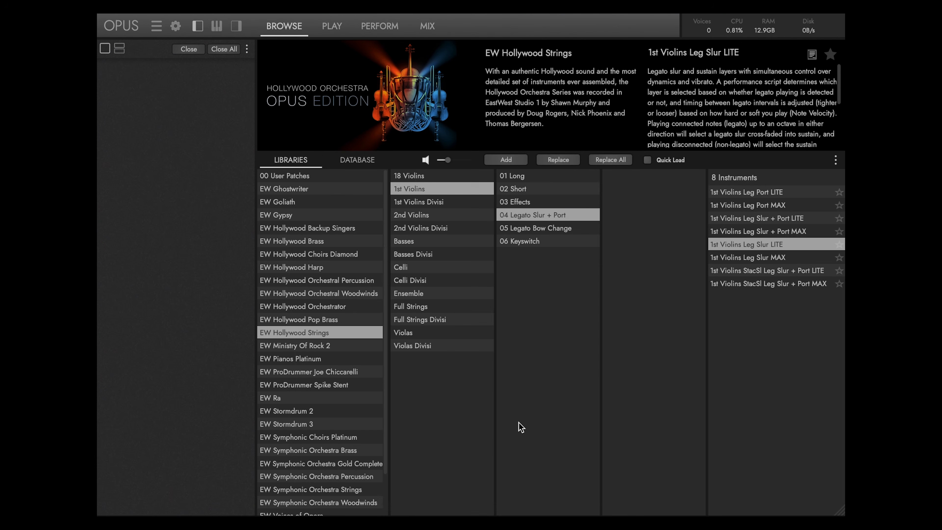
Load 1st Violins Leg Slur LITE and Violas Leg Slur LITE from the 04 Legato Slur + Port folders of EW Hollywood Strings.
{"action": "double_click", "coordinate": [782, 244]}
{"action": "left_click", "coordinate": [429, 332]}
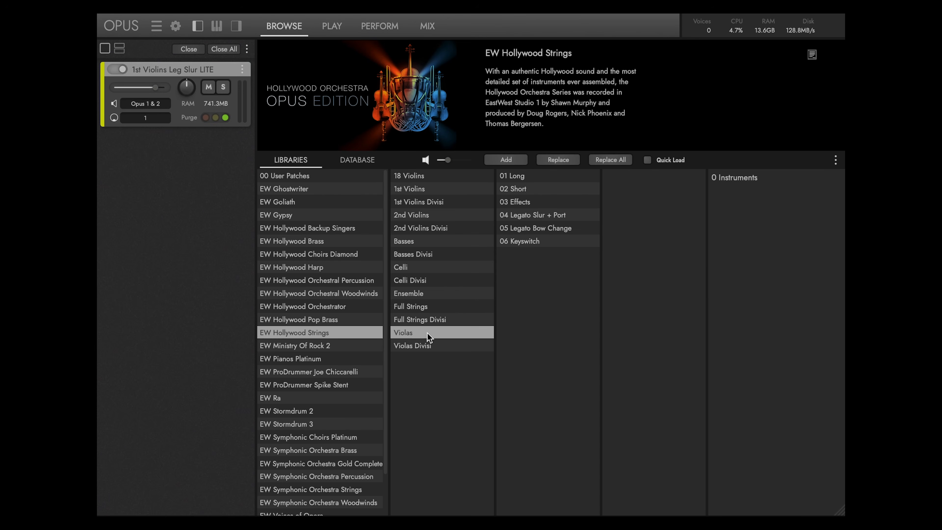
{"action": "left_click", "coordinate": [563, 215]}
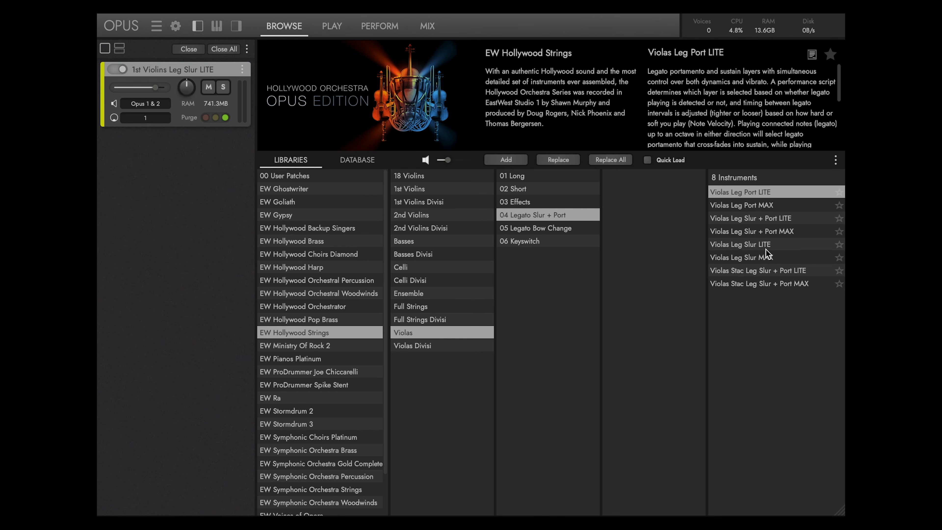
{"action": "double_click", "coordinate": [776, 246]}
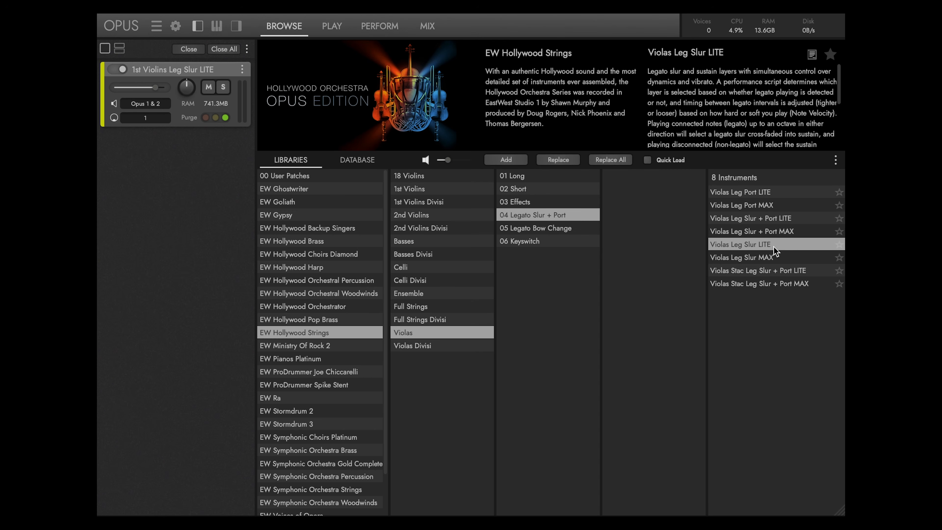
Load Celli Leg Slur LITE from the Celli's 04 Legato Slur + Port folder as well.
{"action": "left_click", "coordinate": [437, 267]}
{"action": "left_click", "coordinate": [546, 219]}
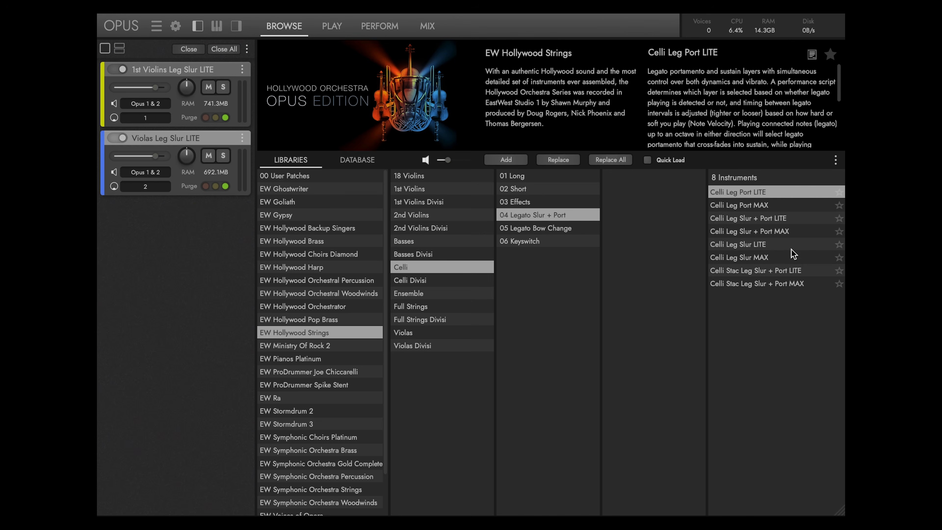
{"action": "left_click", "coordinate": [783, 248]}
{"action": "double_click", "coordinate": [783, 249]}
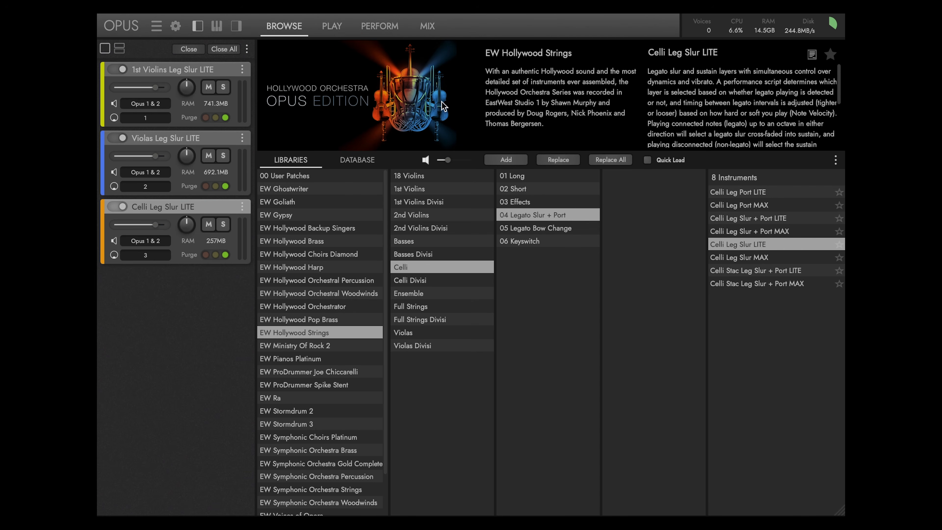
Show the Play view for the 1st Violins Leg Slur LITE instrument.
{"action": "left_click", "coordinate": [339, 26]}
{"action": "left_click", "coordinate": [238, 71]}
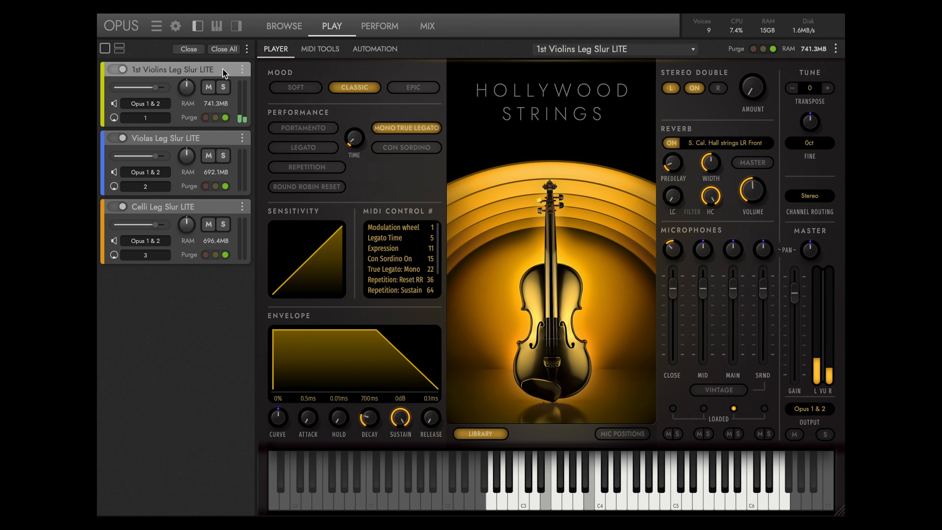
Show the Violas Leg Slur LITE and Celli Leg Slur LITE instruments in the Play view.
{"action": "left_click", "coordinate": [212, 141]}
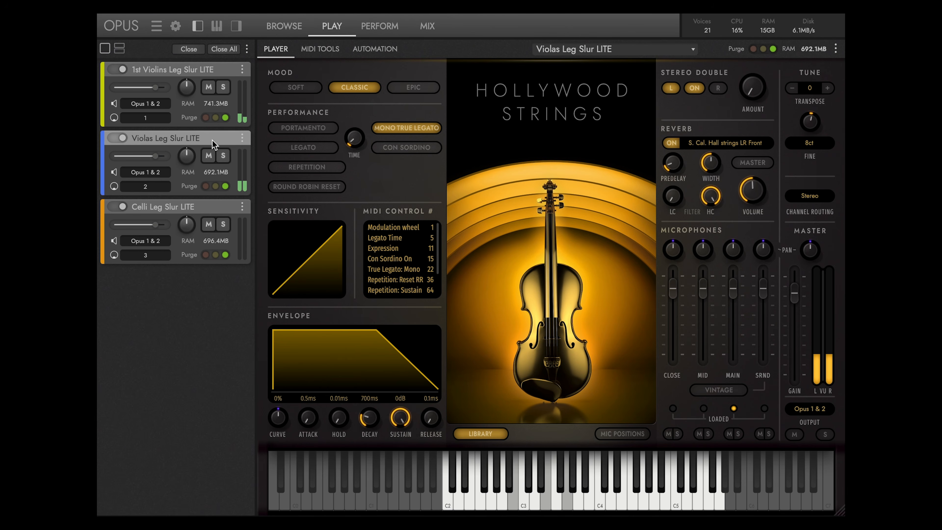
{"action": "left_click", "coordinate": [204, 207]}
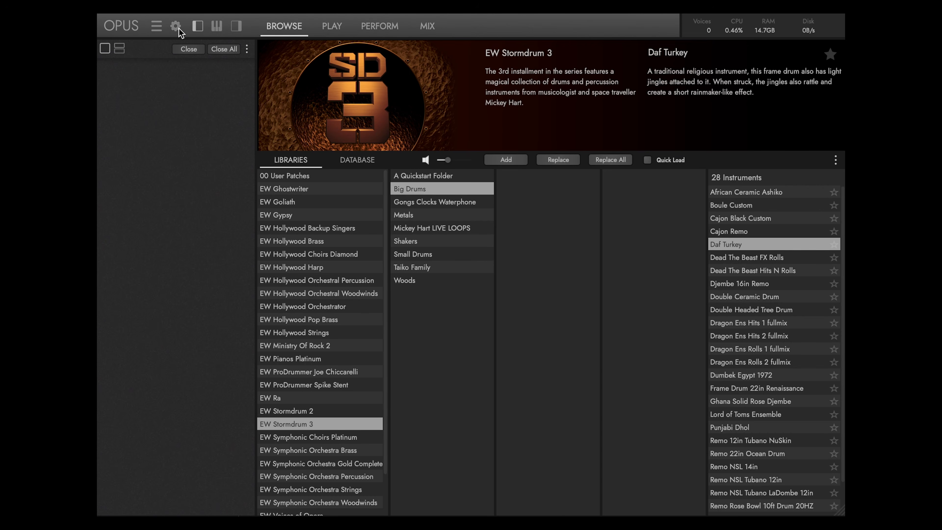
Set the MIDI channel assignment to Omni in the MIDI preferences.
{"action": "left_click", "coordinate": [179, 29]}
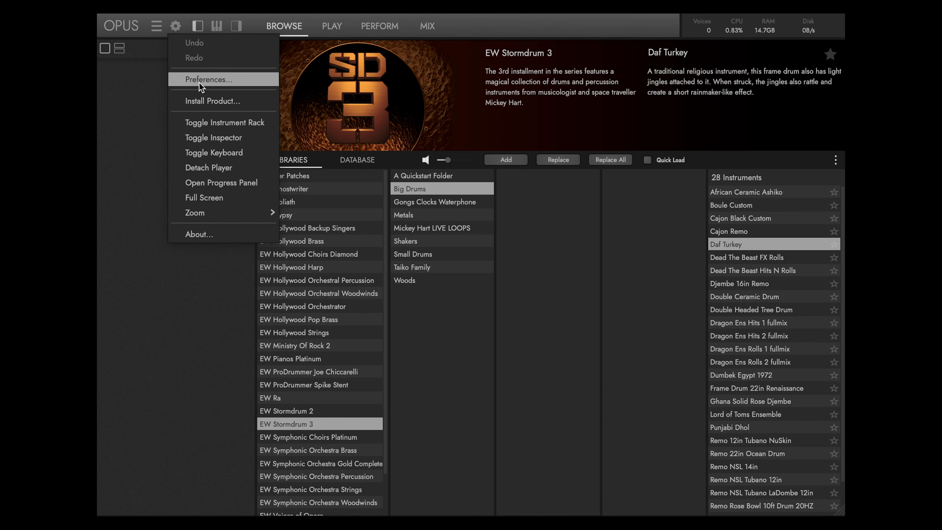
{"action": "left_click", "coordinate": [200, 82]}
{"action": "left_click", "coordinate": [542, 203]}
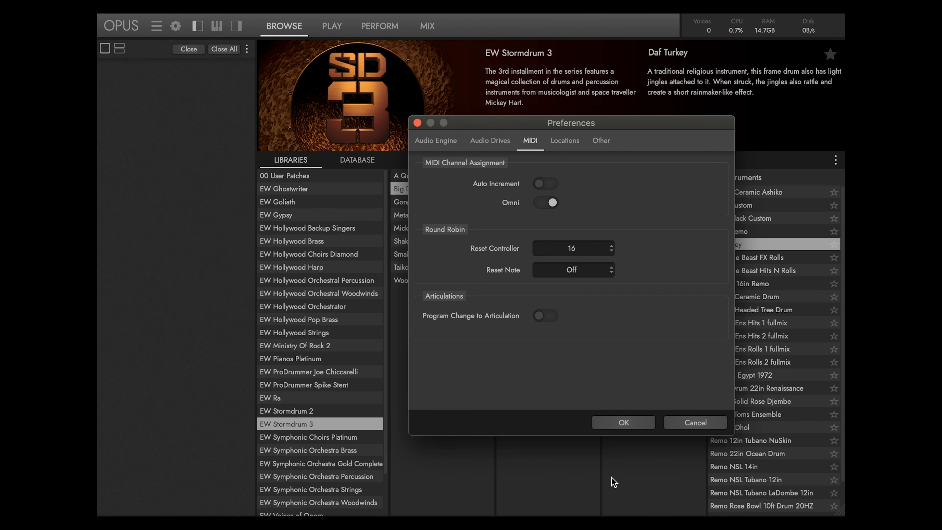
{"action": "left_click", "coordinate": [627, 426]}
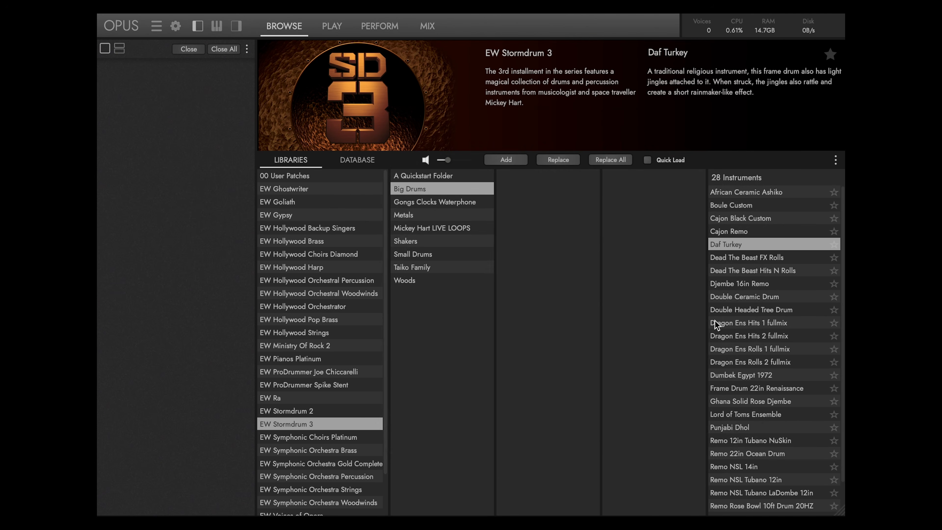
Load Daf Turkey, Djembe 16in Remo and Dumbek Egypt 1972 from EW Stormdrum 3 Big Drums and show them in the Play view.
{"action": "double_click", "coordinate": [765, 247]}
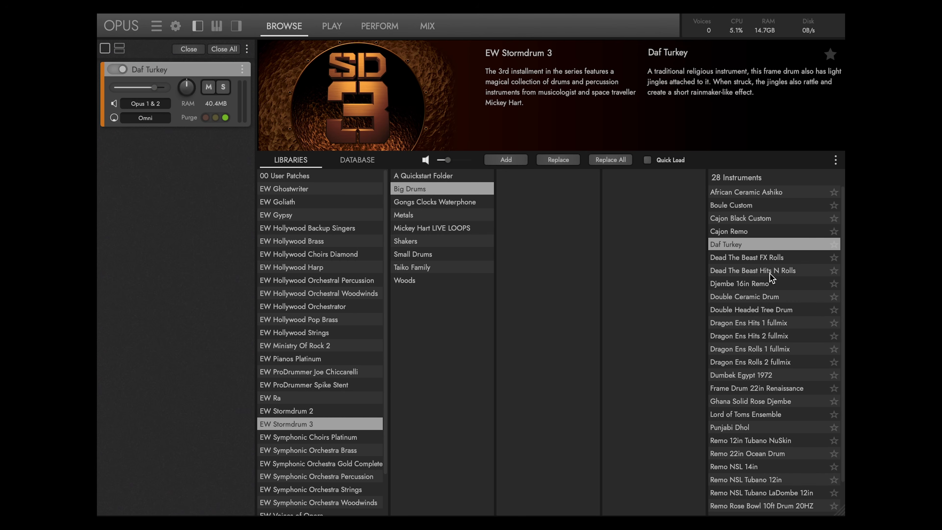
{"action": "left_click", "coordinate": [779, 286]}
{"action": "double_click", "coordinate": [778, 284]}
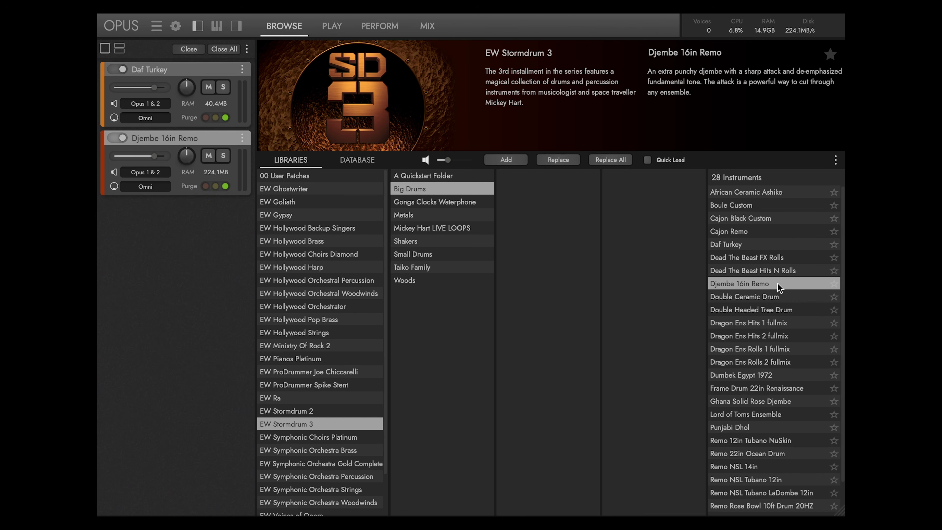
{"action": "left_click", "coordinate": [786, 375]}
{"action": "double_click", "coordinate": [785, 375]}
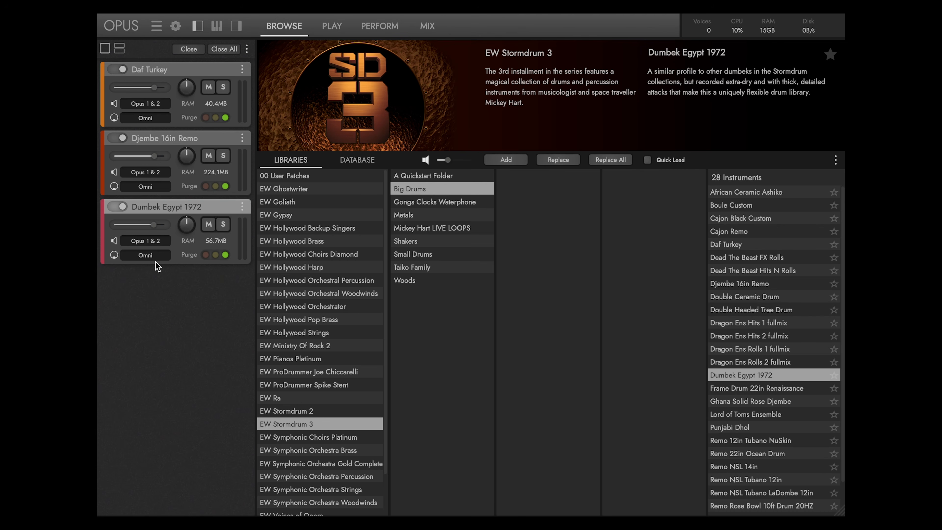
{"action": "left_click", "coordinate": [339, 26]}
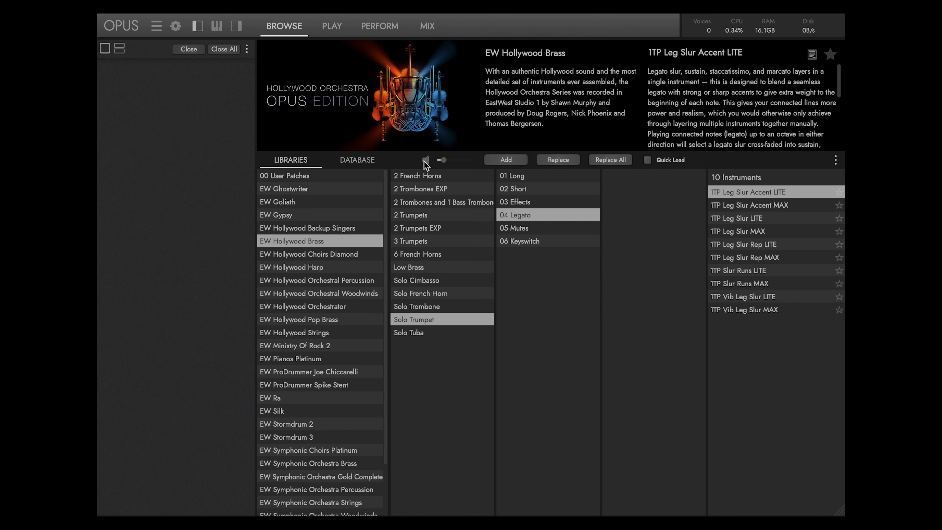
Raise the preview volume slightly and load 1TP Leg Slur Accent MAX from the Solo Trumpet's 04 Legato folder with Quick Load enabled.
{"action": "left_click_drag", "start_coordinate": [444, 160], "coordinate": [448, 161]}
{"action": "left_click", "coordinate": [785, 209]}
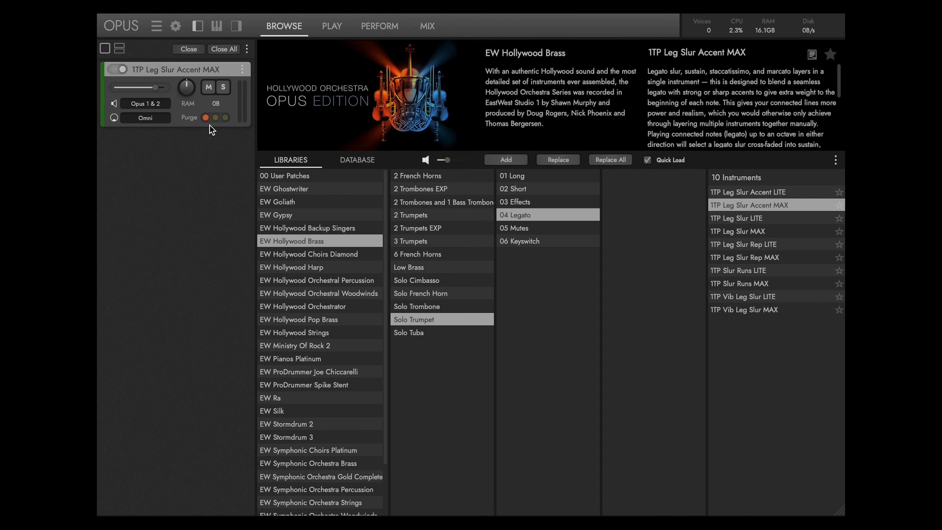
Load 1TP Cres Fst, 1TP Cres MOD SPEED and 1TP Cres Med from the Solo Trumpet's 03 Effects folder into the rack.
{"action": "left_click", "coordinate": [537, 203]}
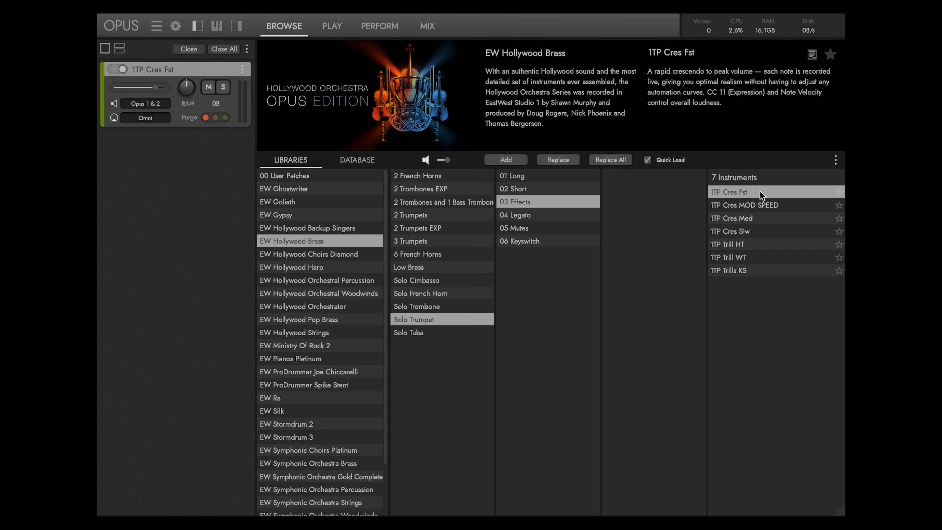
{"action": "left_click", "coordinate": [786, 209]}
{"action": "left_click_drag", "start_coordinate": [796, 210], "coordinate": [146, 198]}
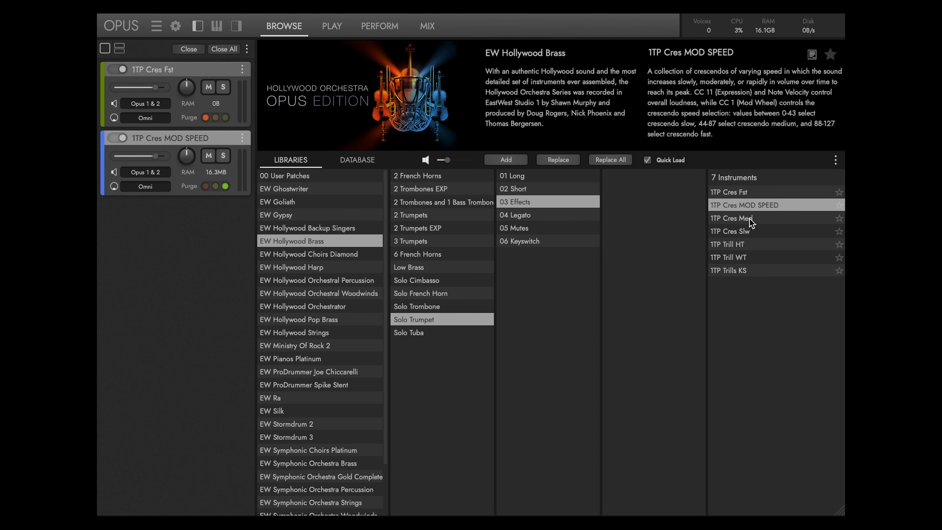
{"action": "left_click", "coordinate": [759, 219]}
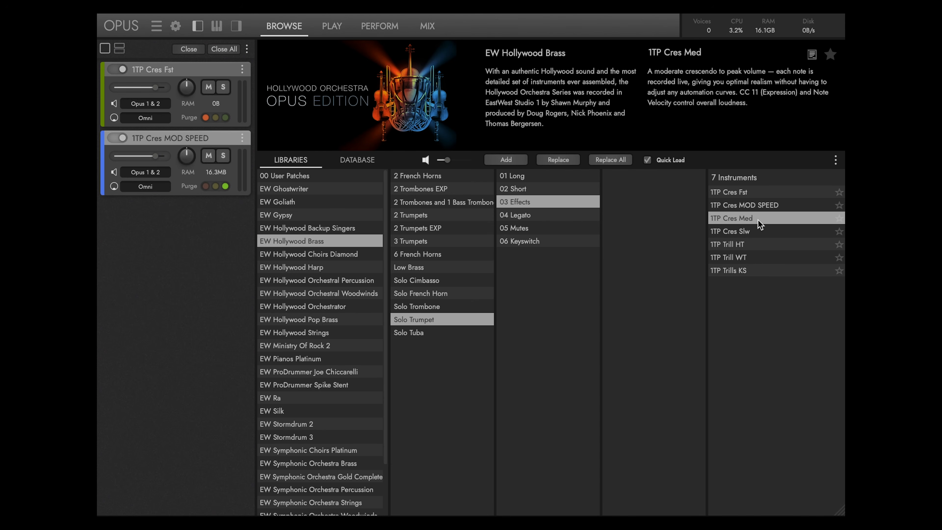
{"action": "left_click", "coordinate": [512, 161]}
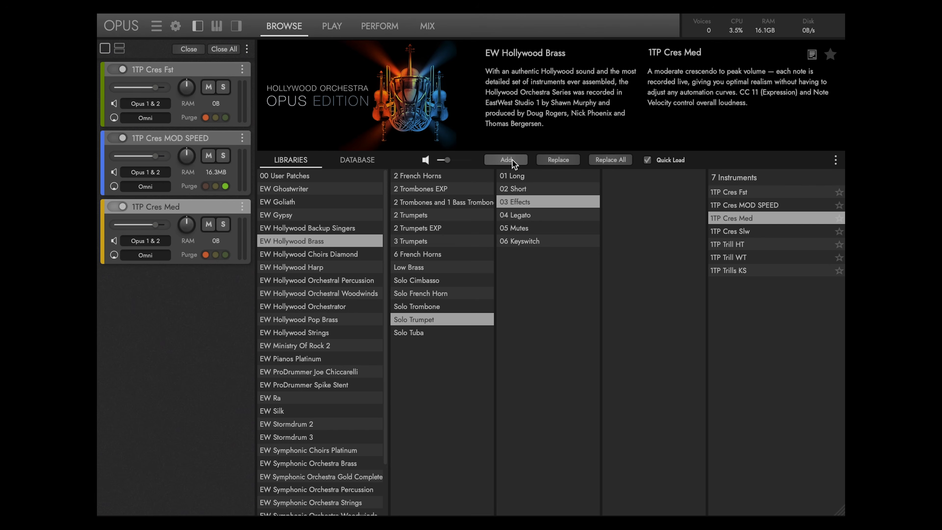
Replace 1TP Cres Med with 1TP Cres Slw, and replace all loaded instruments with 1TP Trill HT.
{"action": "left_click", "coordinate": [737, 231]}
{"action": "left_click", "coordinate": [572, 162]}
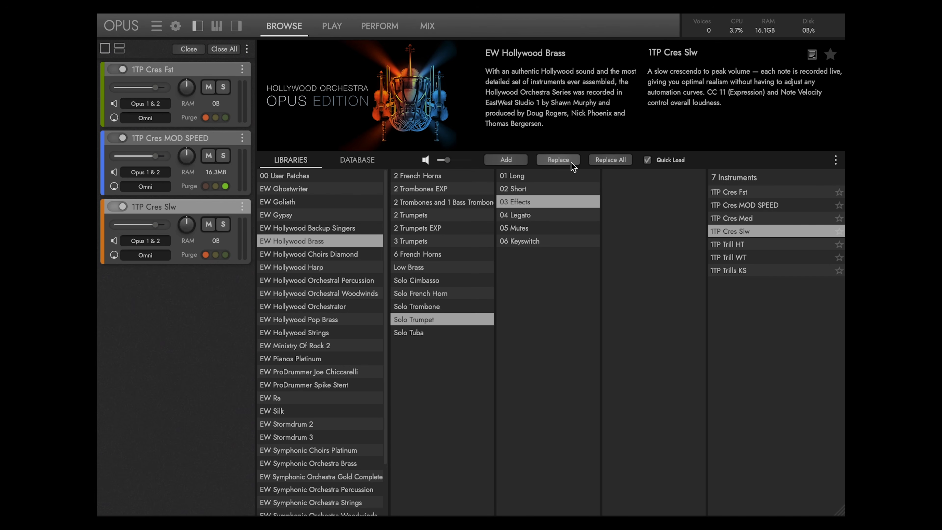
{"action": "left_click", "coordinate": [731, 244]}
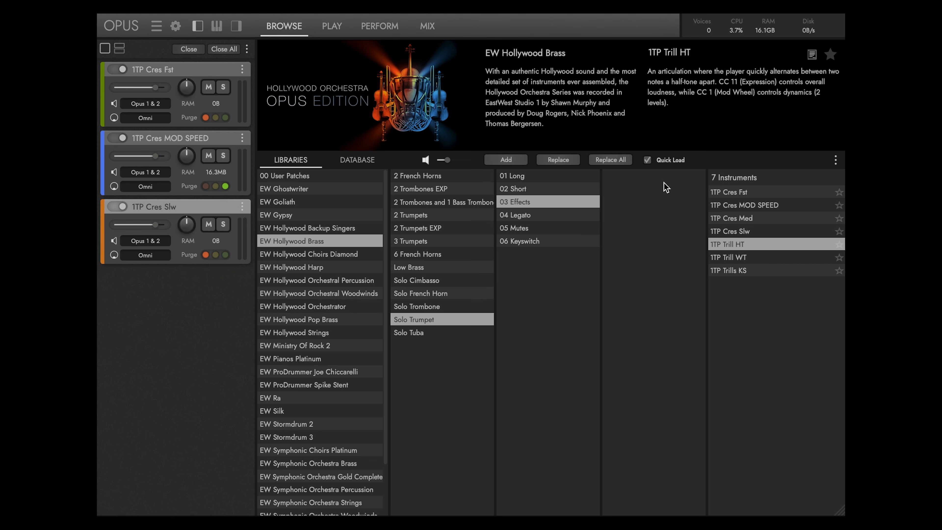
{"action": "left_click", "coordinate": [608, 160]}
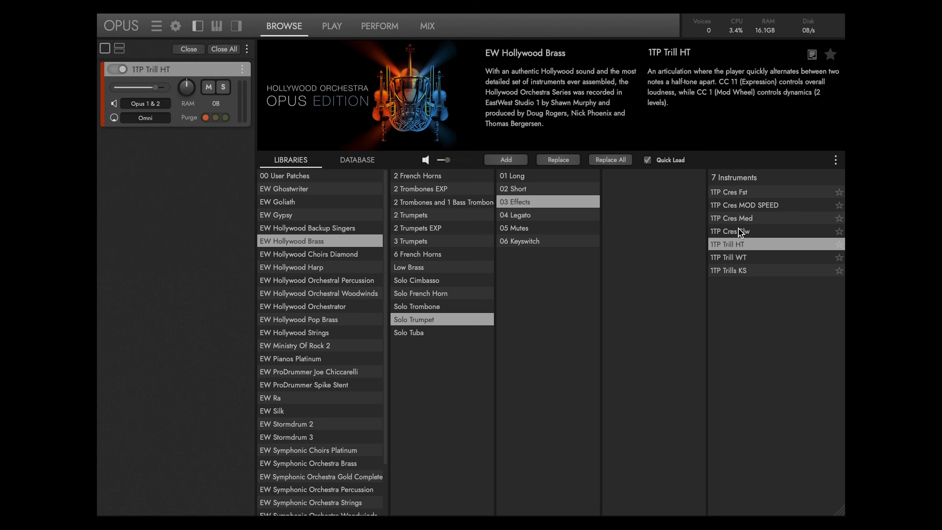
Select the range of instruments from 1TP Cres Fst through 1TP Trill HT.
{"action": "left_click", "coordinate": [745, 194]}
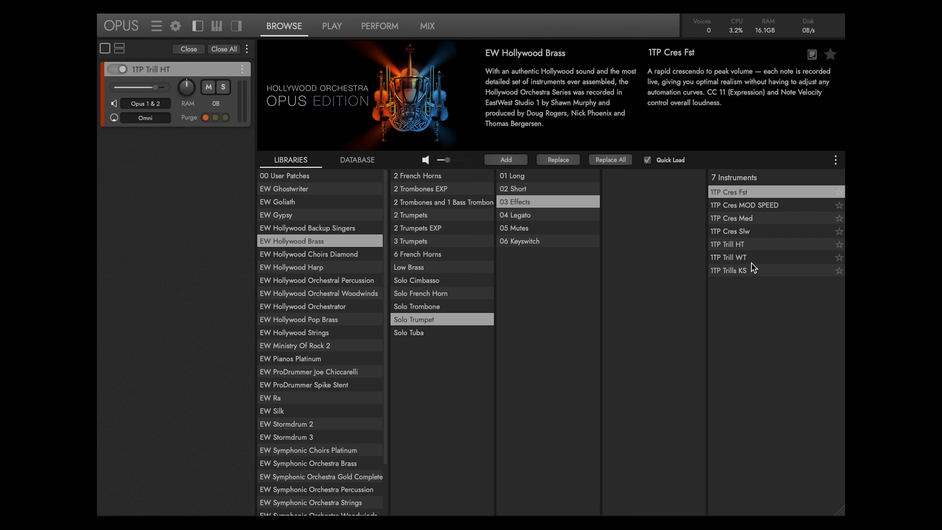
{"action": "left_click", "coordinate": [750, 244], "text": "shift"}
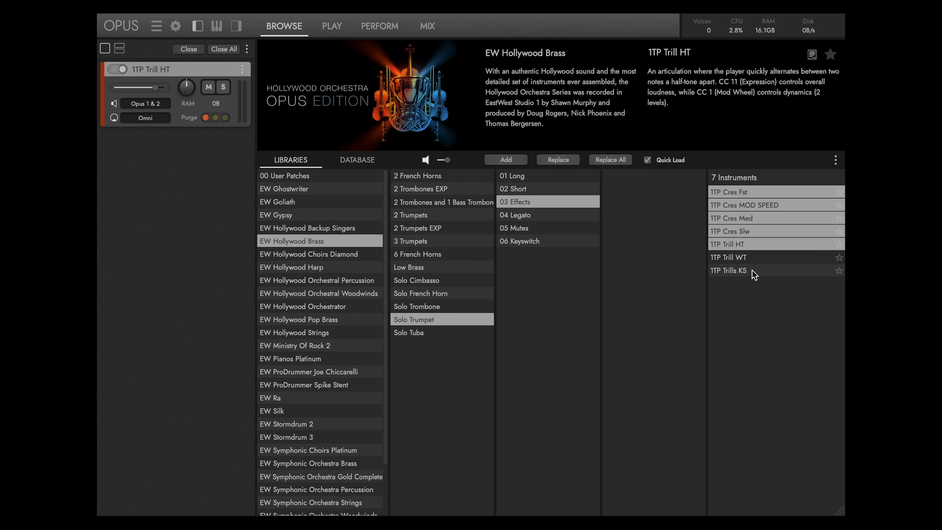
{"action": "left_click", "coordinate": [753, 272]}
Add 1TP Cres Fst, 1TP Cres Med, 1TP Trill HT and 1TP Trills KS to the rack together, and load 1TP Trills KS once more.
{"action": "left_click", "coordinate": [753, 246]}
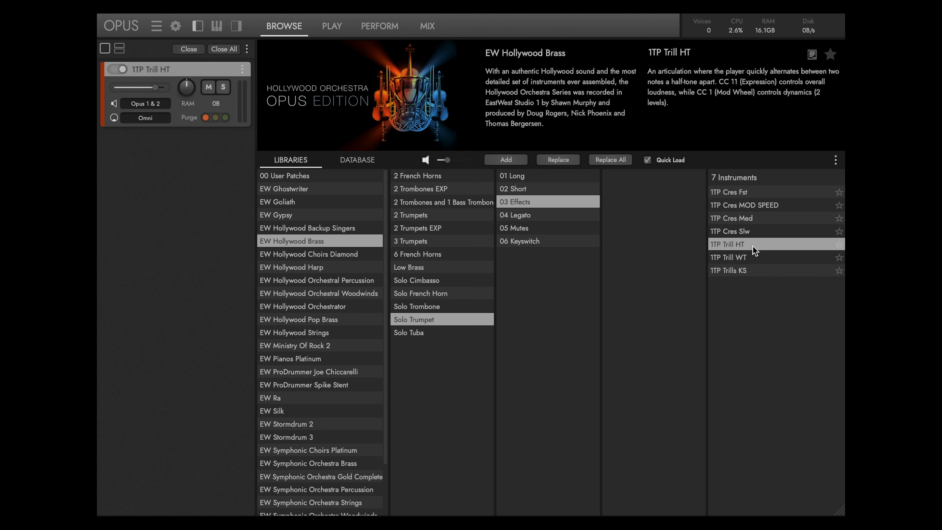
{"action": "left_click", "coordinate": [758, 219], "text": "ctrl"}
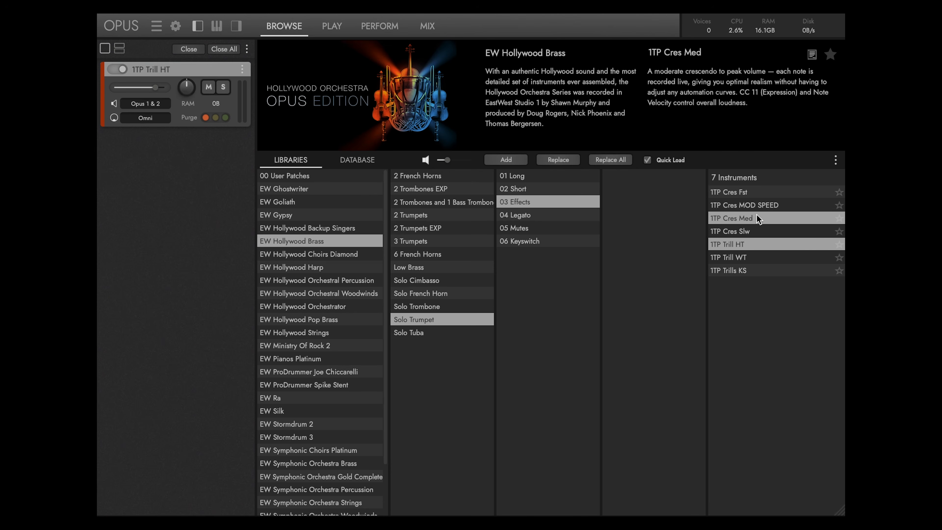
{"action": "left_click", "coordinate": [756, 192], "text": "ctrl"}
{"action": "left_click", "coordinate": [759, 270], "text": "ctrl"}
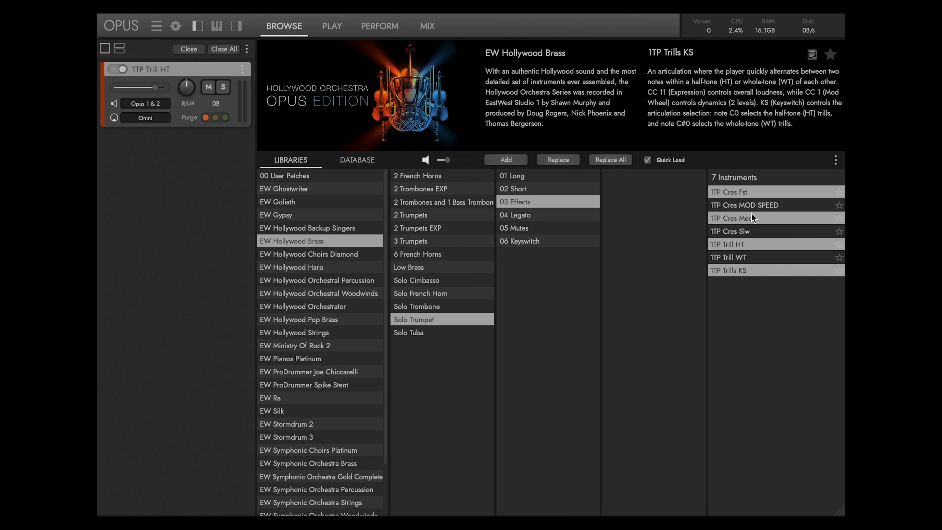
{"action": "left_click_drag", "start_coordinate": [751, 220], "coordinate": [192, 209]}
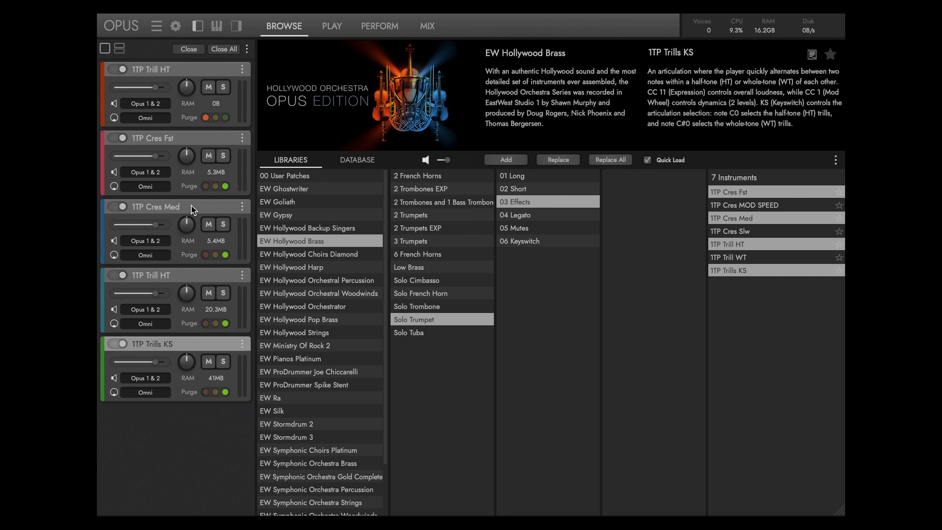
{"action": "left_click", "coordinate": [770, 272]}
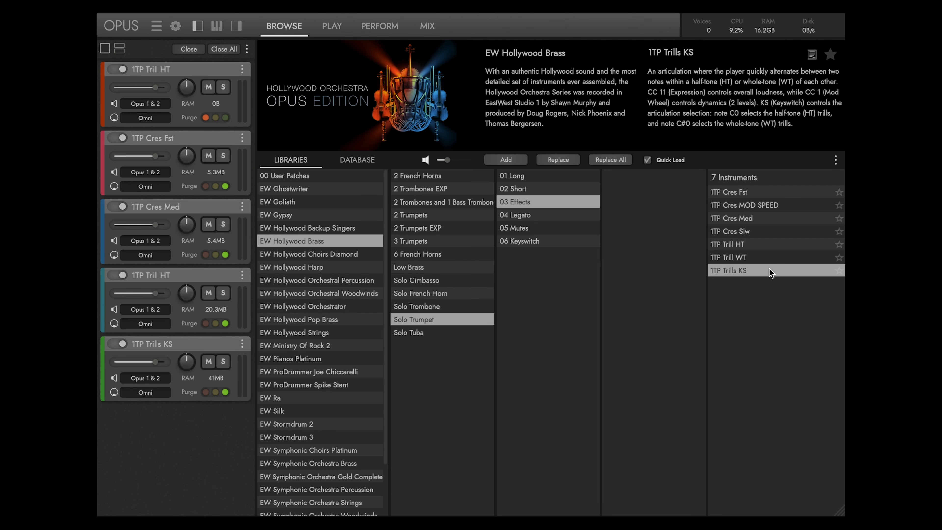
{"action": "double_click", "coordinate": [771, 272]}
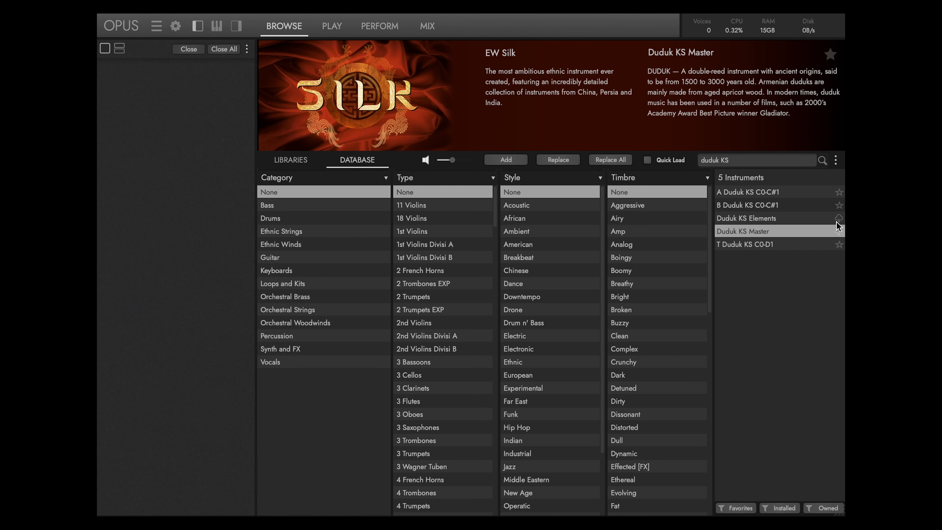
In the Locations preferences, choose Americas as the server region and enable Download without asking.
{"action": "left_click", "coordinate": [175, 24]}
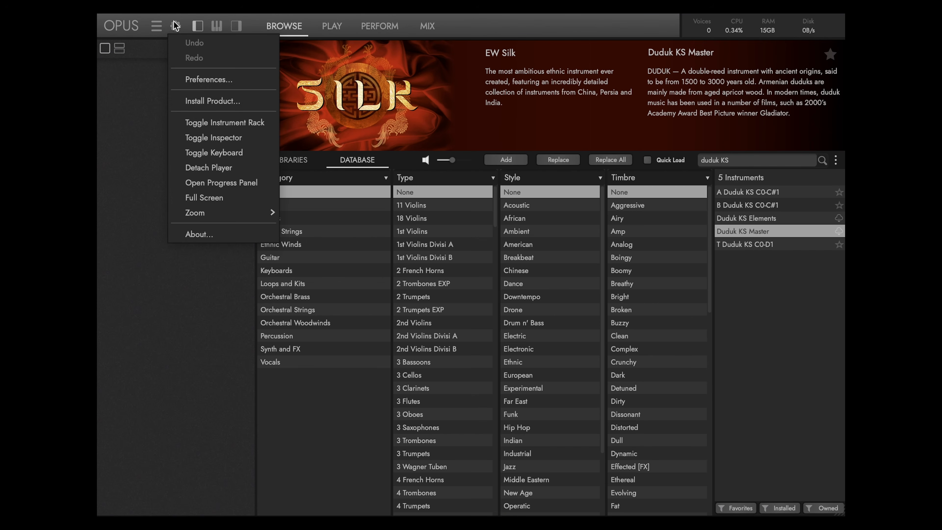
{"action": "left_click", "coordinate": [213, 79]}
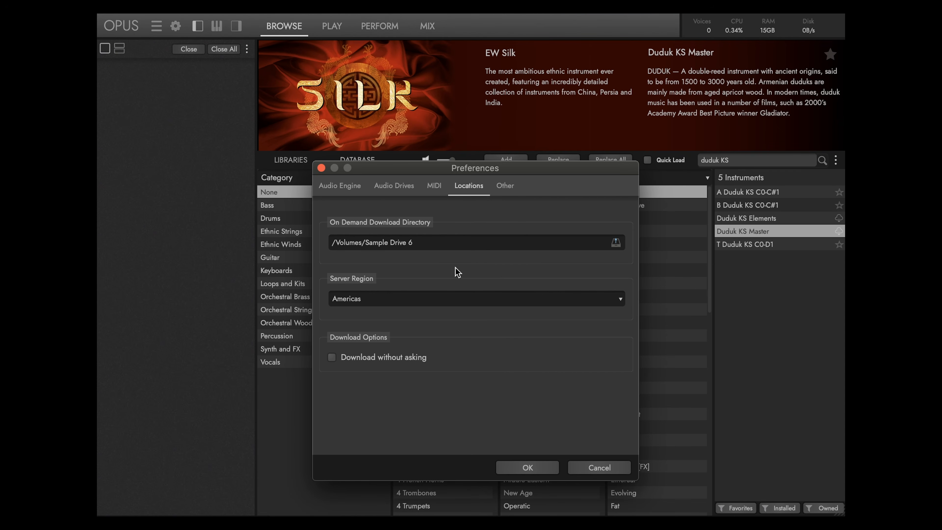
{"action": "left_click", "coordinate": [623, 302]}
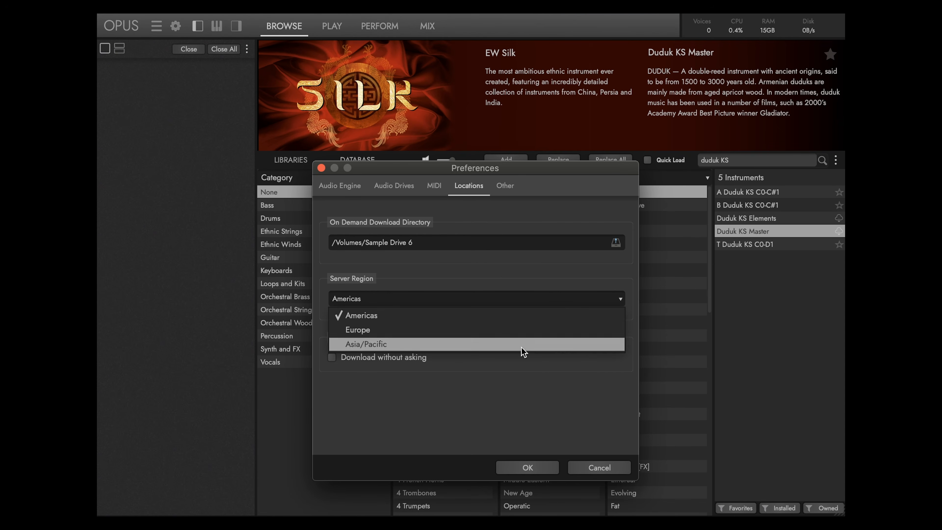
{"action": "left_click", "coordinate": [524, 320]}
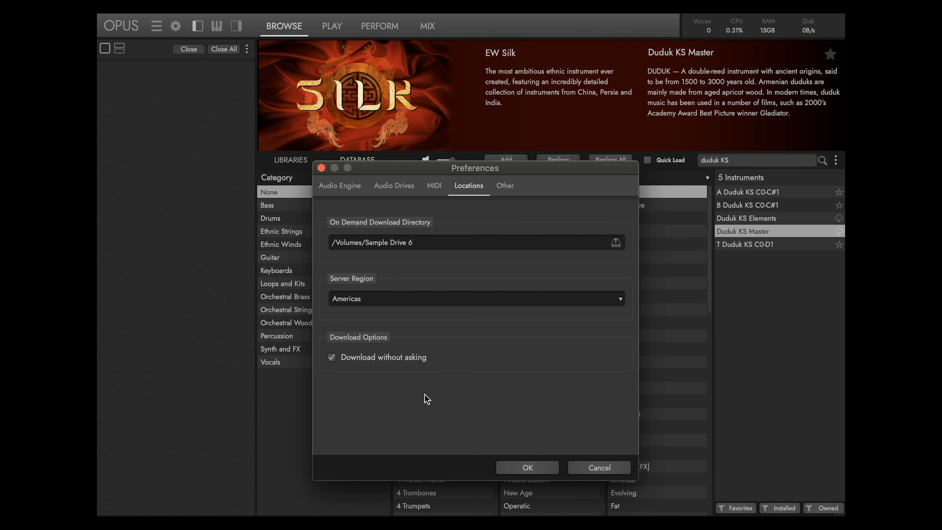
{"action": "left_click", "coordinate": [526, 468]}
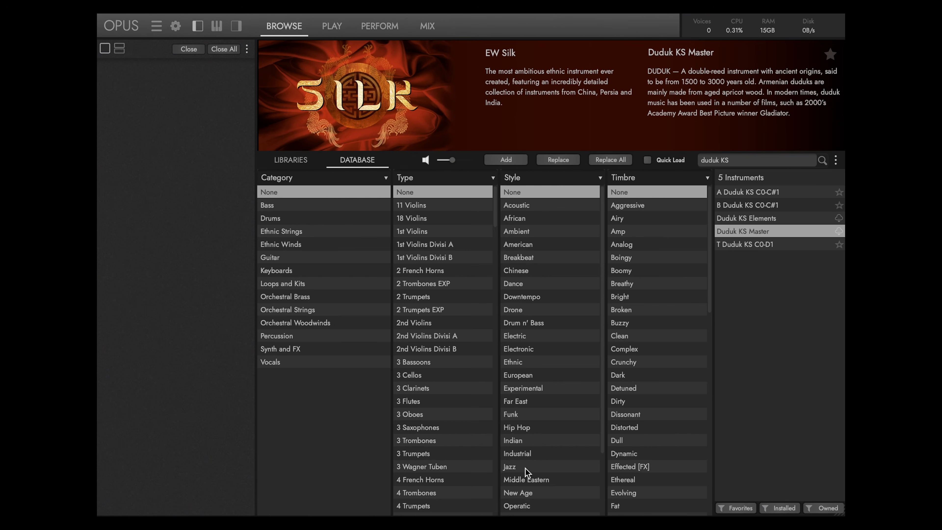
Download and load the Duduk KS Master instrument on demand and show the Play view.
{"action": "left_click", "coordinate": [840, 231]}
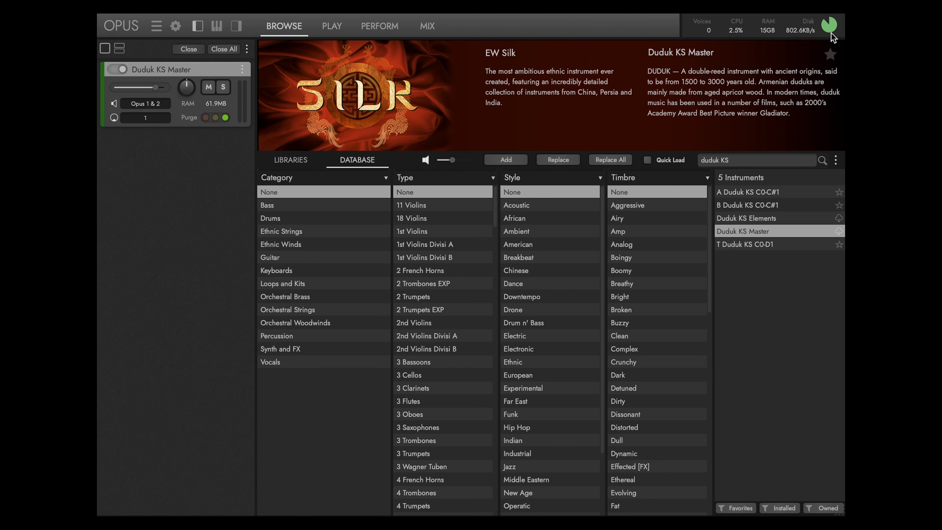
{"action": "left_click", "coordinate": [338, 26]}
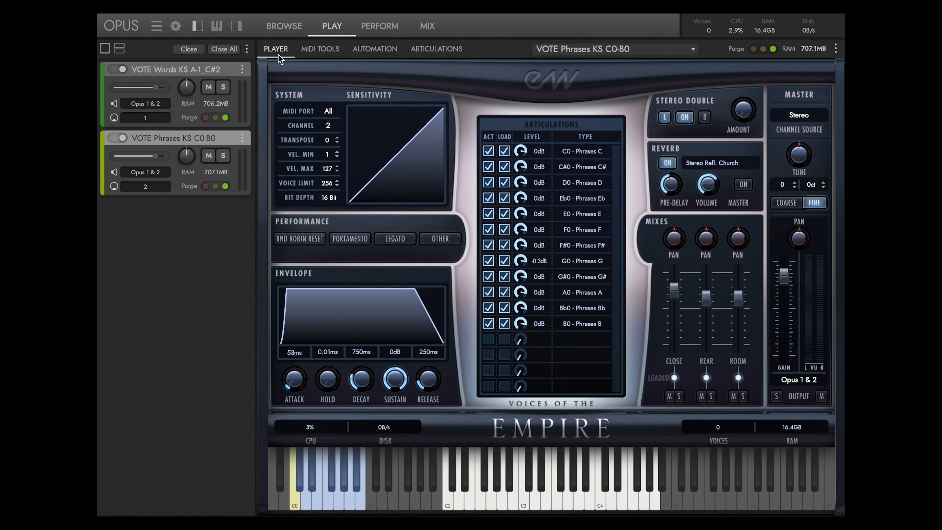
Look through the MIDI Tools, Automation and Articulations pages of the VOTE Phrases KS C0-B0 instrument.
{"action": "left_click", "coordinate": [333, 54]}
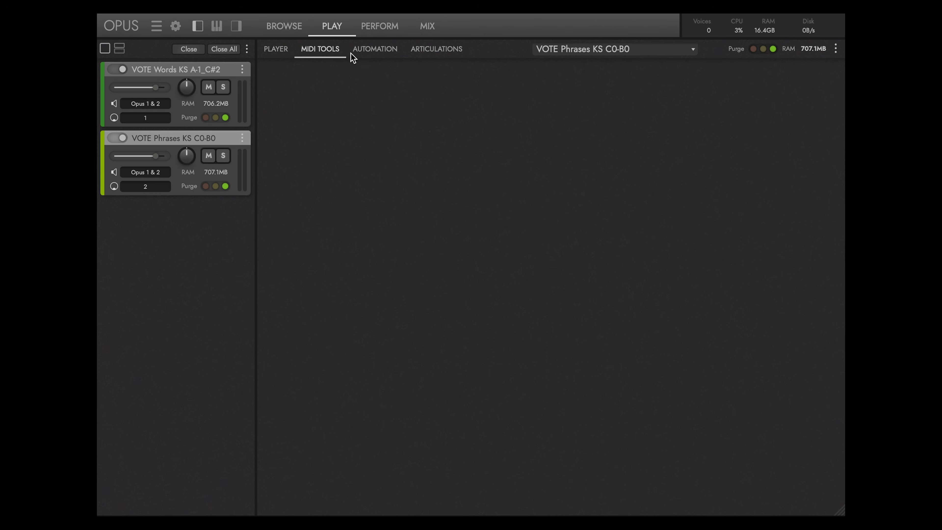
{"action": "left_click", "coordinate": [371, 52]}
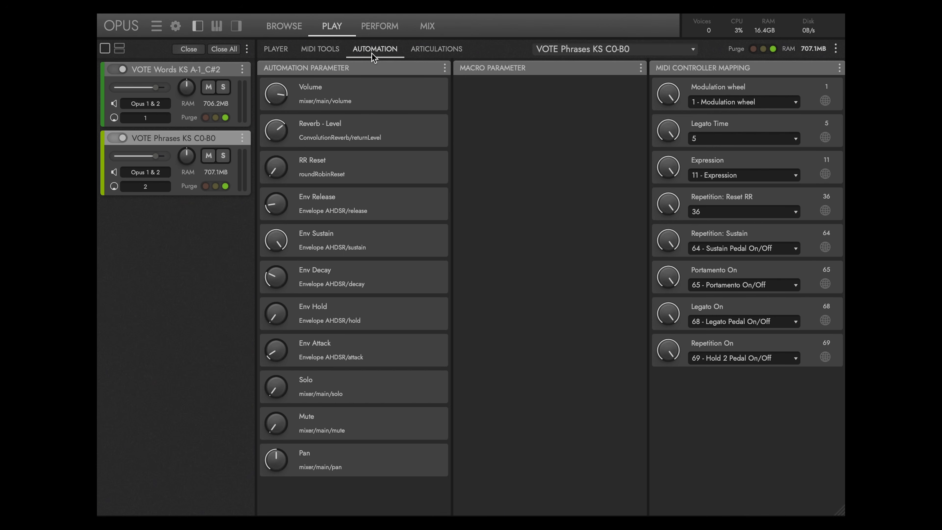
{"action": "left_click", "coordinate": [432, 52]}
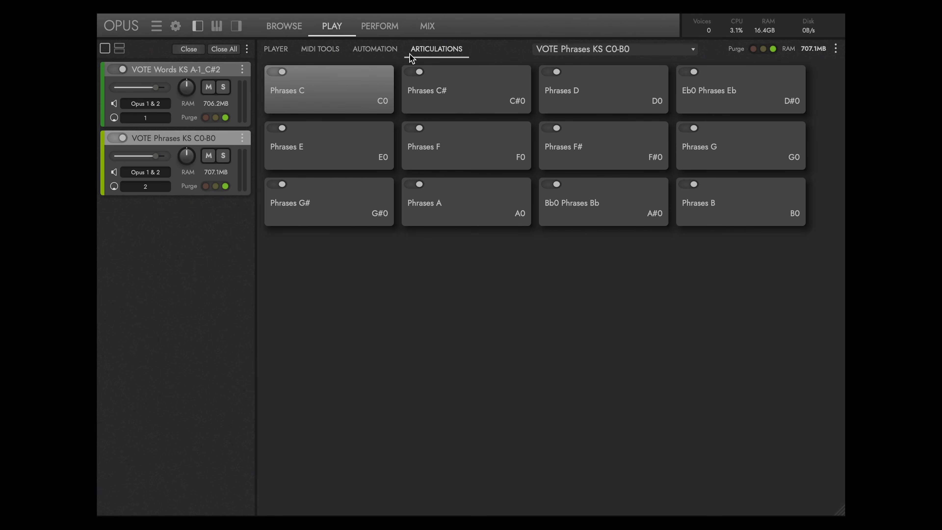
Return to the Player page and view the VOTE Words KS A-1_C#2 and VOTE Phrases KS C0-B0 players in turn.
{"action": "left_click", "coordinate": [285, 52]}
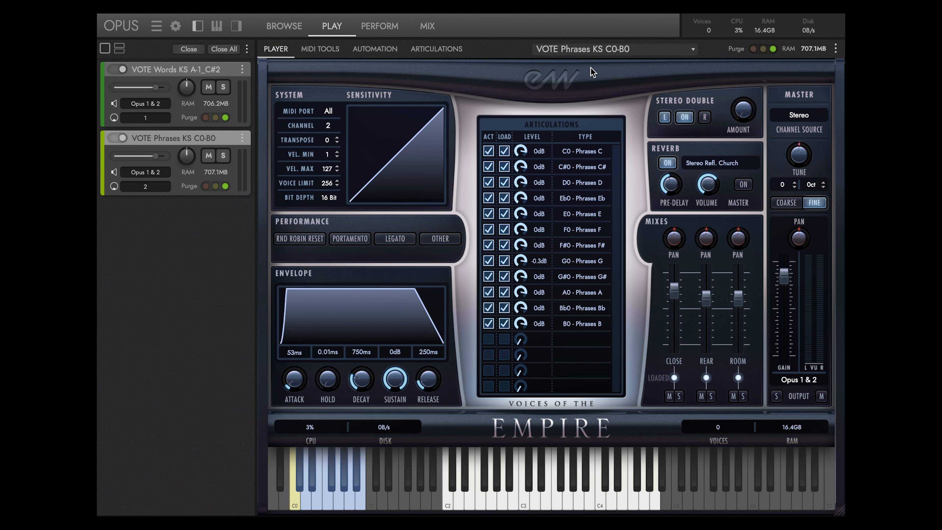
{"action": "left_click", "coordinate": [696, 50]}
{"action": "left_click", "coordinate": [670, 62]}
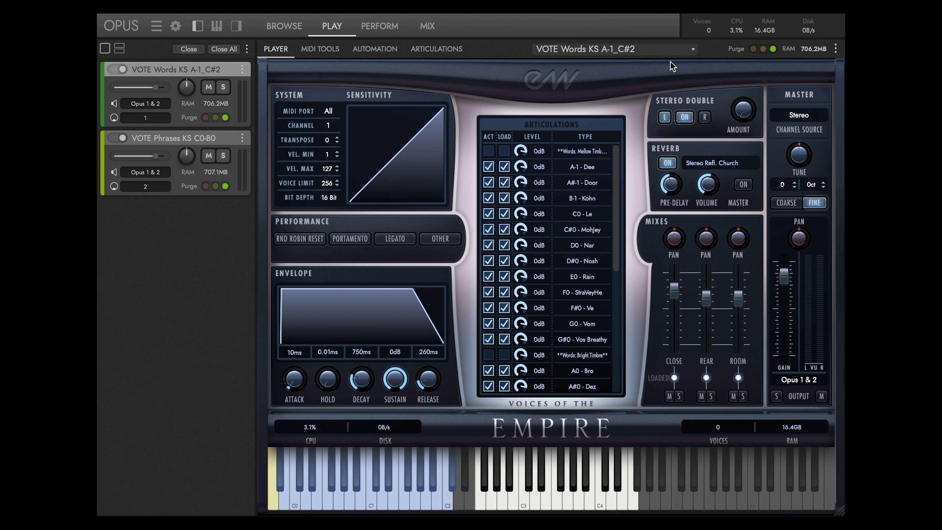
{"action": "left_click", "coordinate": [696, 50]}
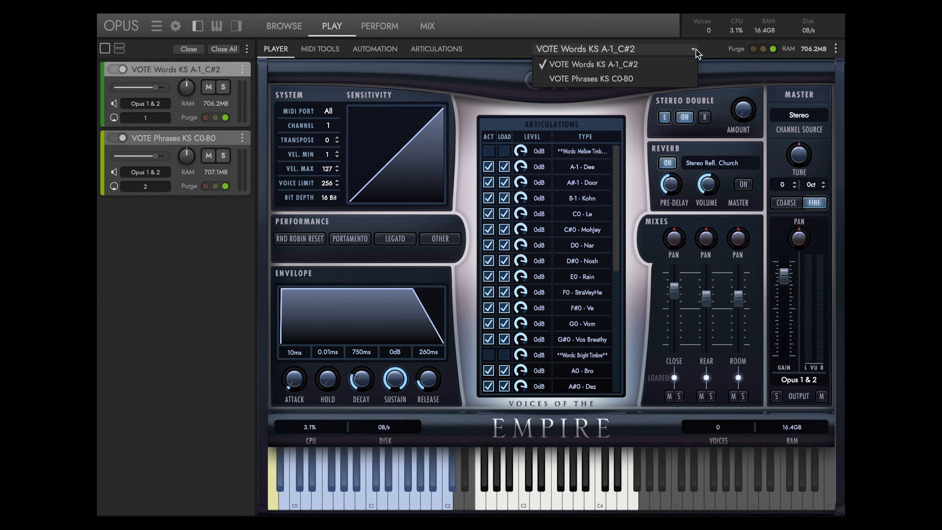
{"action": "left_click", "coordinate": [623, 79]}
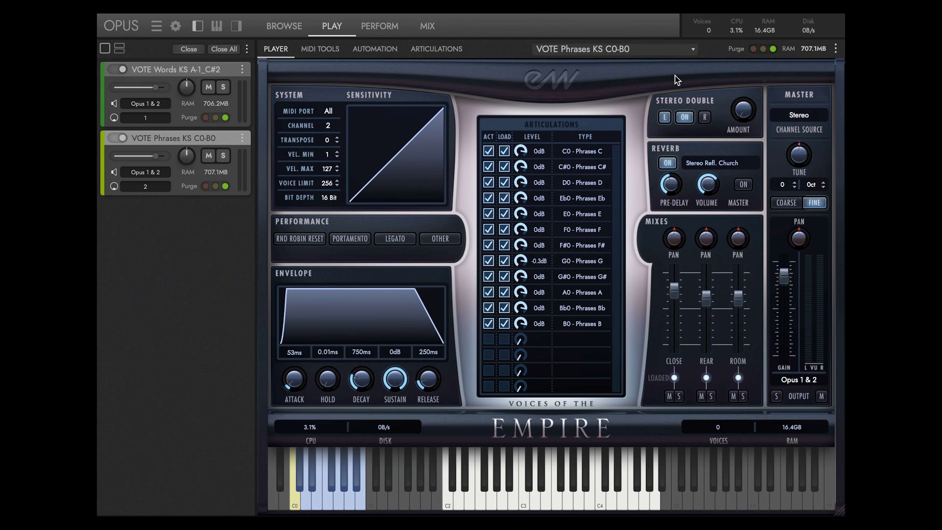
Purge the VOTE Phrases KS C0-B0 samples from memory and load them back.
{"action": "left_click", "coordinate": [753, 50]}
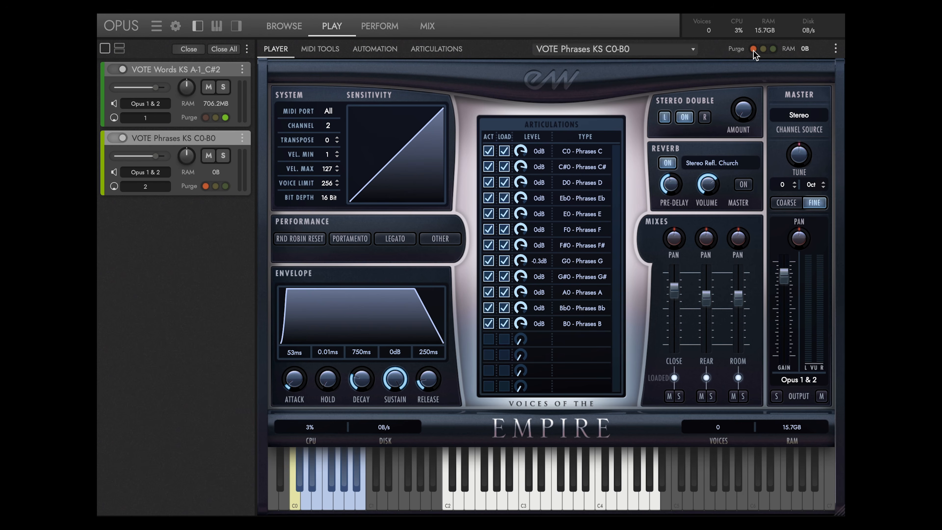
{"action": "left_click", "coordinate": [773, 49]}
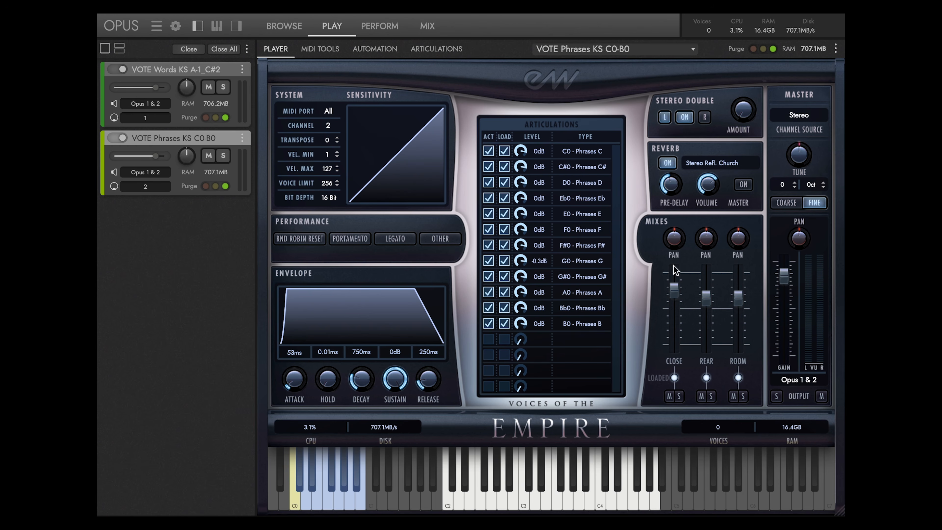
Lower the Close and Room mix levels, raise Rear, turn the reverb off, and store the settings as the snapshot MY VOTE.
{"action": "mouse_move", "coordinate": [675, 290]}
{"action": "left_mouse_down"}
{"action": "mouse_move", "coordinate": [674, 311]}
{"action": "mouse_move", "coordinate": [707, 278]}
{"action": "mouse_move", "coordinate": [739, 324]}
{"action": "left_mouse_up"}
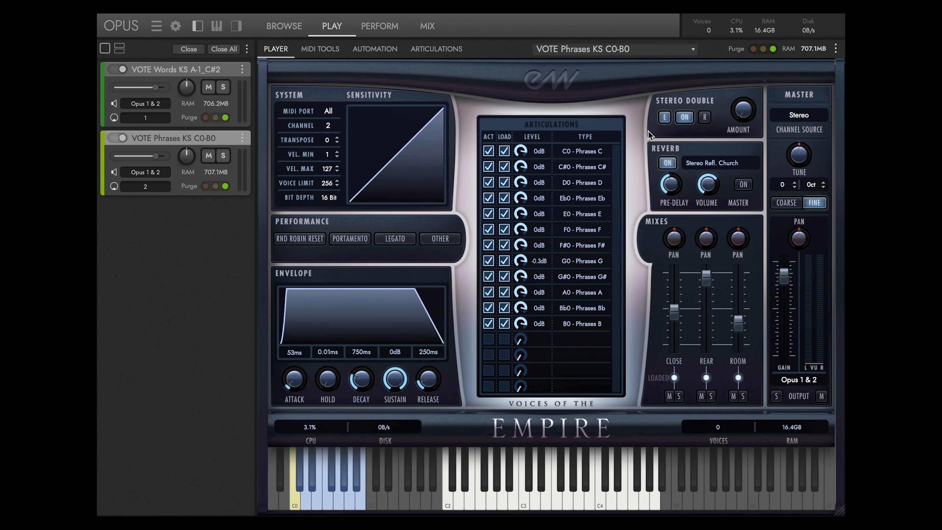
{"action": "left_click", "coordinate": [836, 49]}
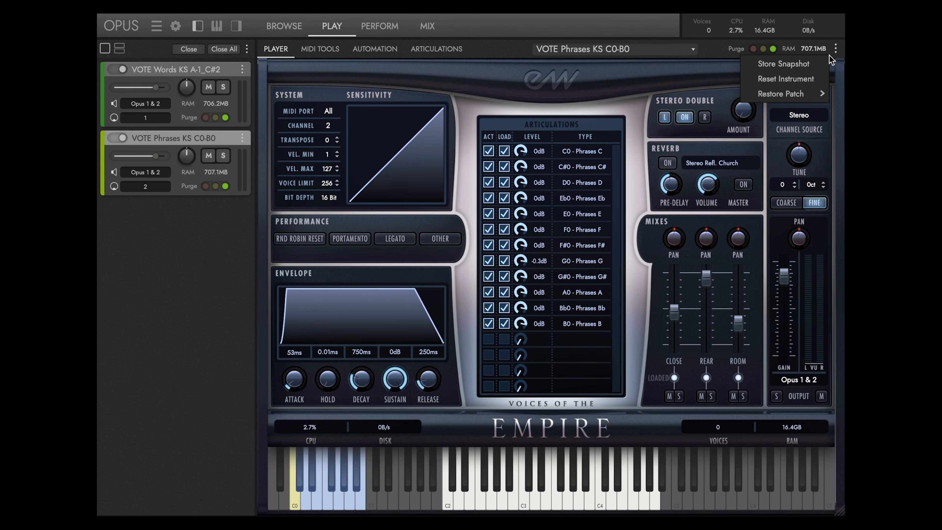
{"action": "left_click", "coordinate": [815, 63]}
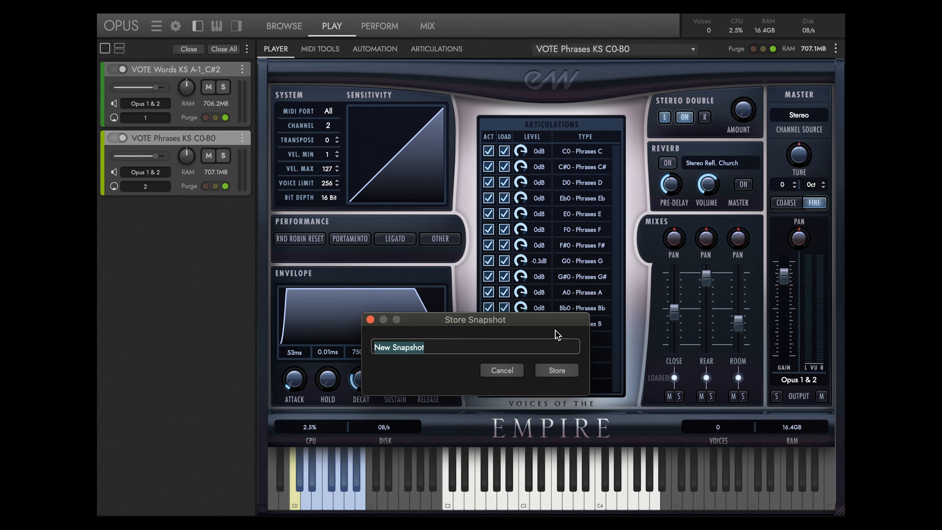
{"action": "type", "text": "MY VOTE"}
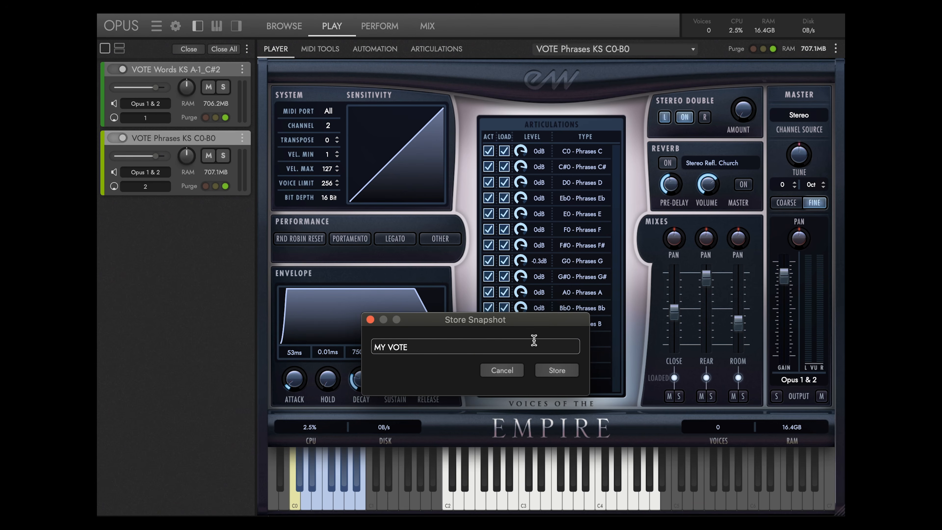
{"action": "left_click", "coordinate": [552, 371]}
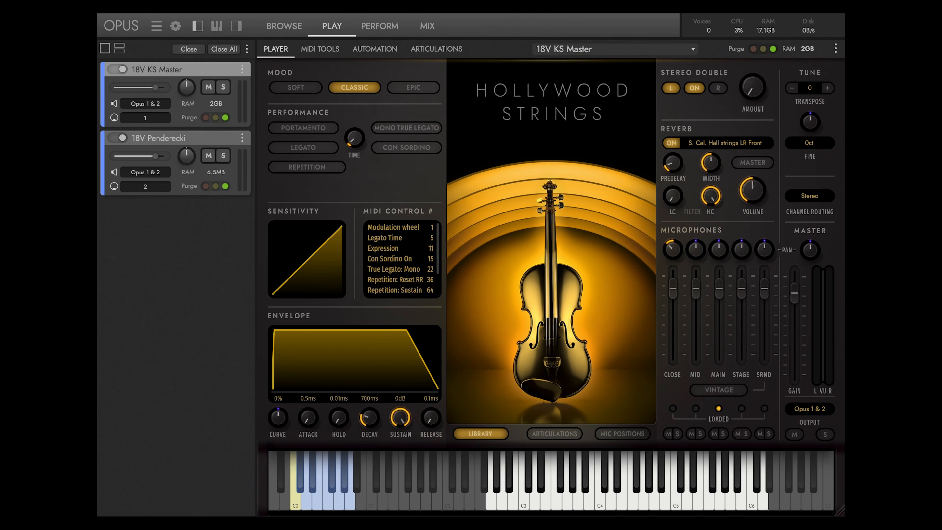
Switch the Hollywood Strings player to 18V Penderecki and back to 18V KS Master.
{"action": "left_click", "coordinate": [695, 51]}
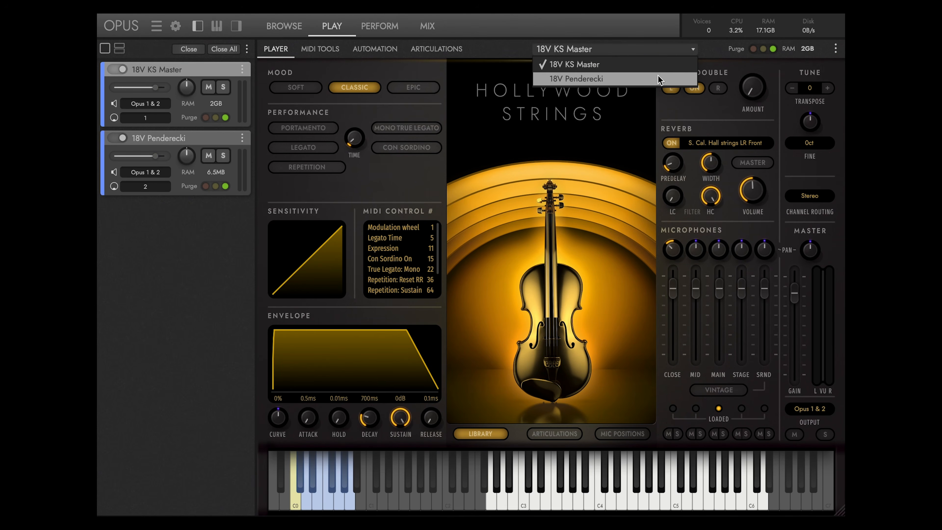
{"action": "left_click", "coordinate": [658, 75]}
{"action": "left_click", "coordinate": [693, 50]}
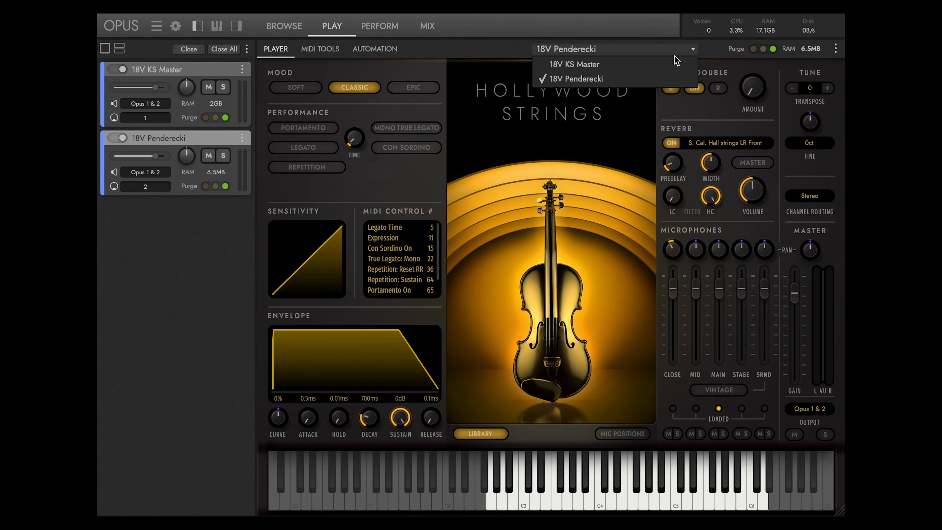
{"action": "left_click", "coordinate": [666, 64]}
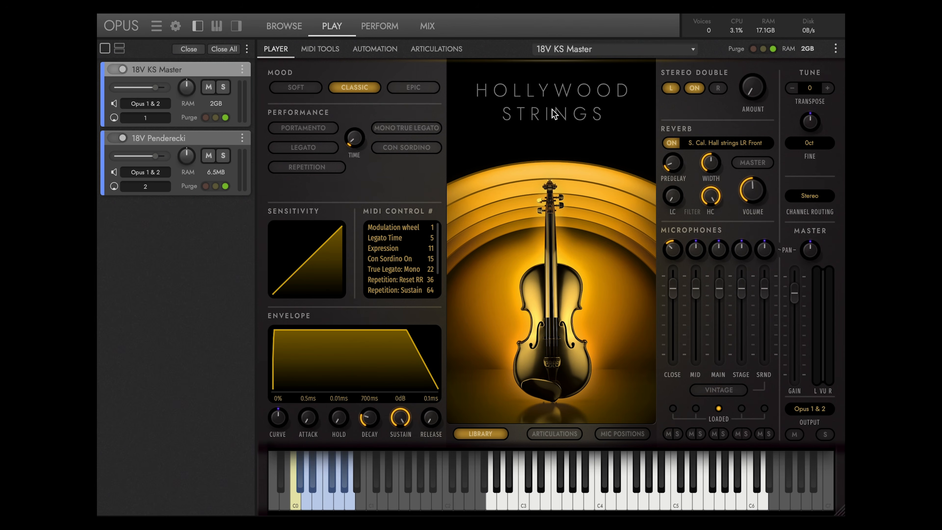
Try out Con Sordino by switching it on and off, and try the envelope's Attack control on 18V KS Master.
{"action": "left_click", "coordinate": [416, 147]}
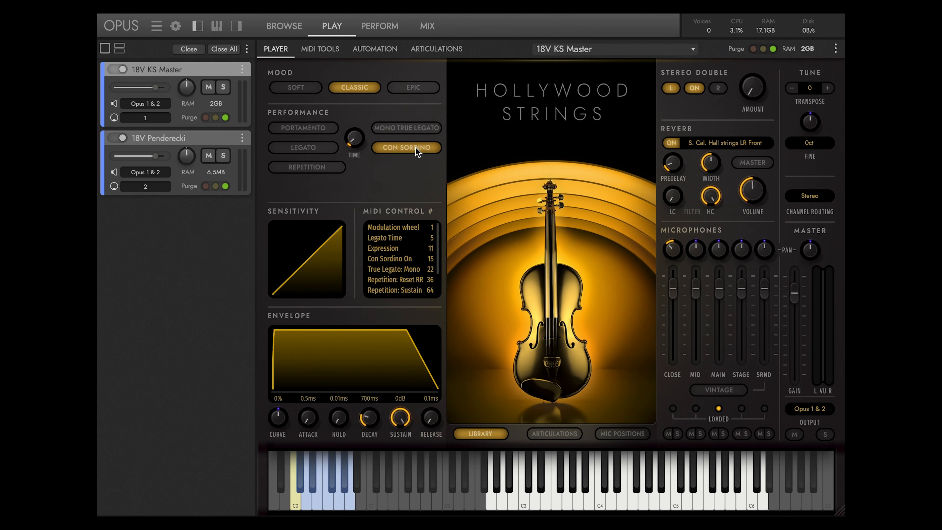
{"action": "left_click", "coordinate": [416, 148]}
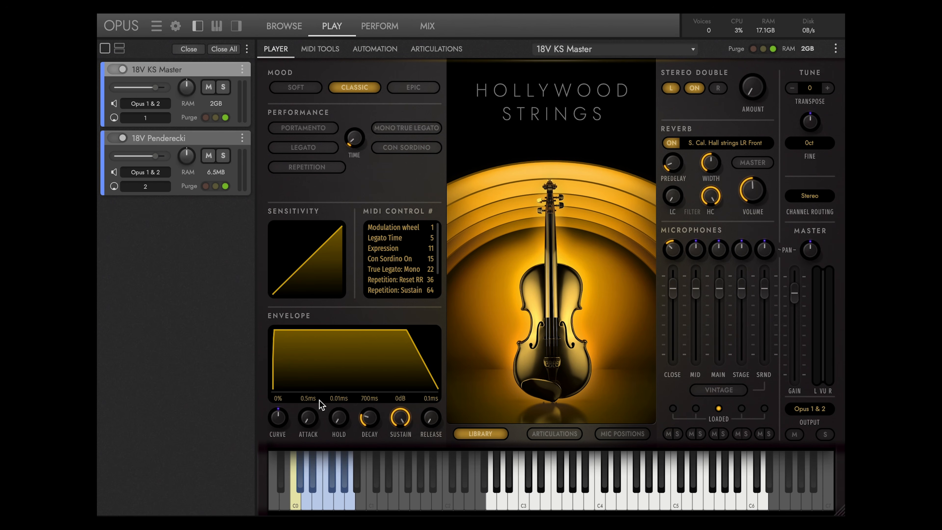
{"action": "mouse_move", "coordinate": [310, 421]}
{"action": "left_mouse_down"}
{"action": "mouse_move", "coordinate": [307, 395]}
{"action": "mouse_move", "coordinate": [310, 422]}
{"action": "left_mouse_up"}
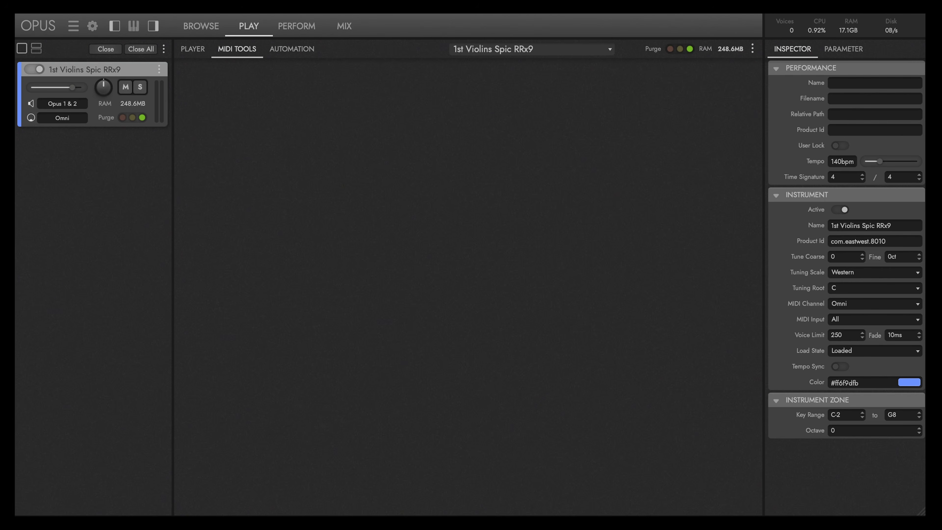
Add the Arpeggiator MIDI tool to the 1st Violins Spic RRx9 instrument.
{"action": "left_click", "coordinate": [753, 49]}
{"action": "mouse_move", "coordinate": [736, 63]}
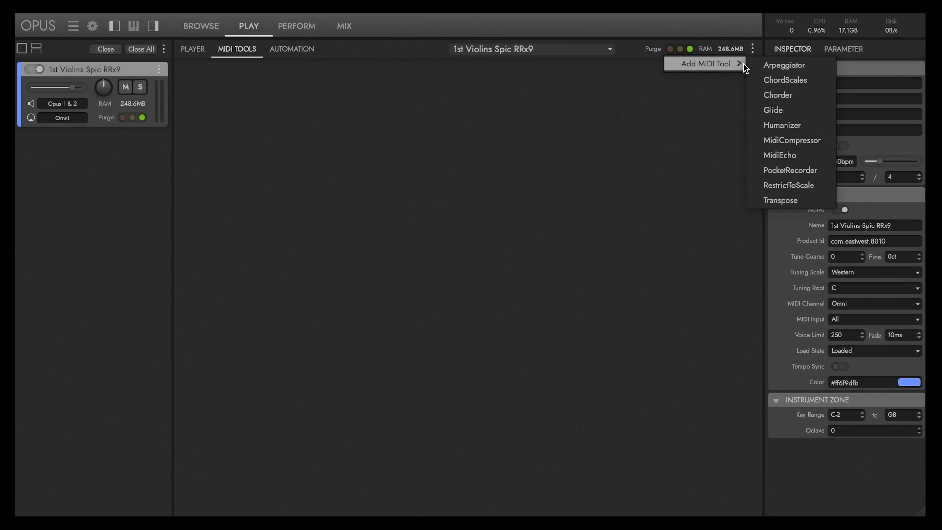
{"action": "left_click", "coordinate": [801, 67]}
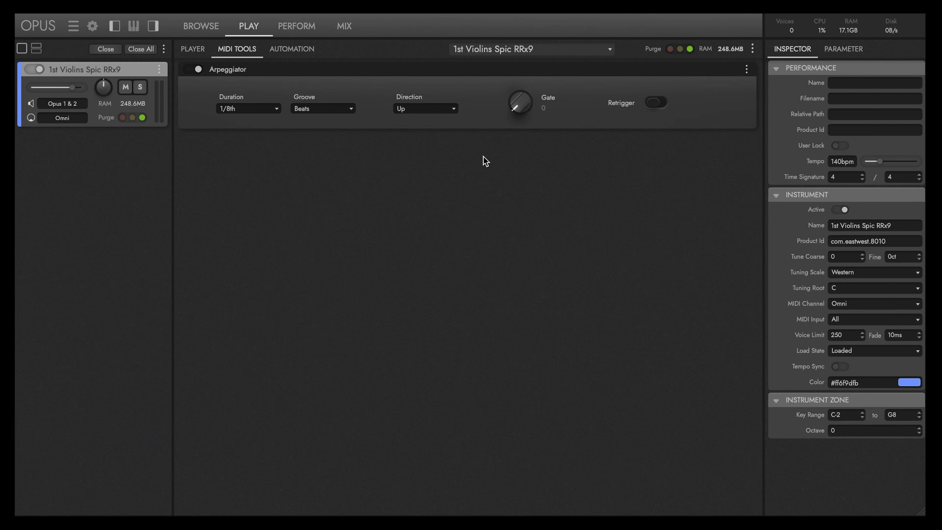
Set the Arpeggiator to 1/8T duration, Beats groove, UpDown direction and a gate of 1, and return to the Player page.
{"action": "left_click", "coordinate": [276, 109]}
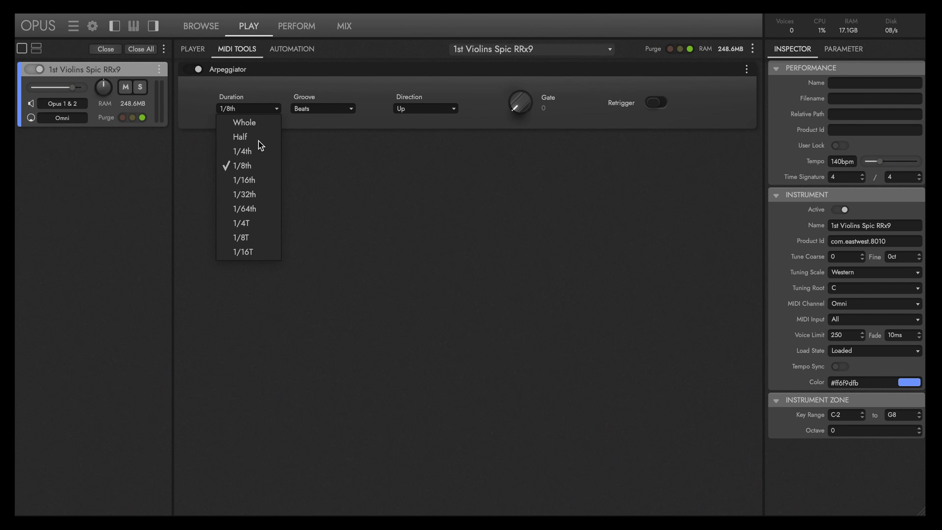
{"action": "left_click", "coordinate": [261, 240]}
{"action": "left_click", "coordinate": [352, 111]}
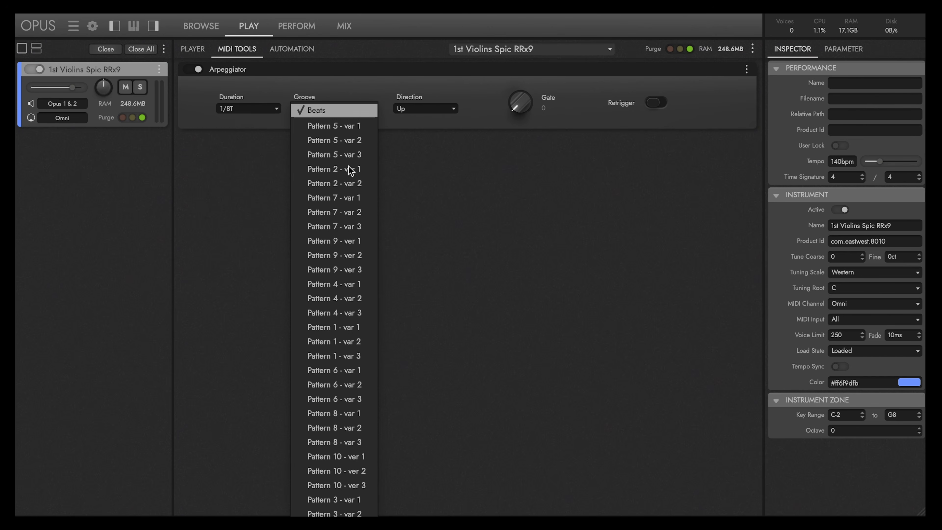
{"action": "left_click", "coordinate": [368, 110]}
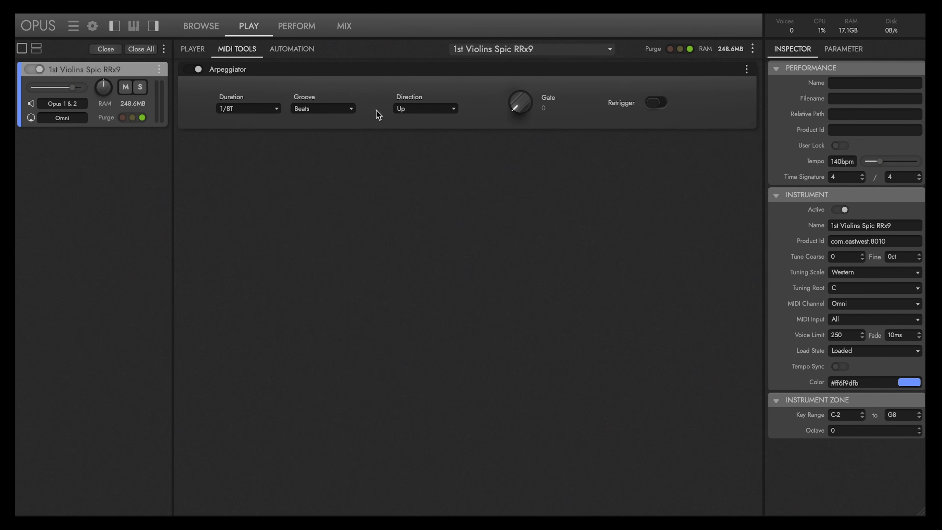
{"action": "left_click", "coordinate": [453, 110]}
{"action": "left_click", "coordinate": [444, 153]}
{"action": "left_click_drag", "start_coordinate": [519, 107], "coordinate": [508, 15]}
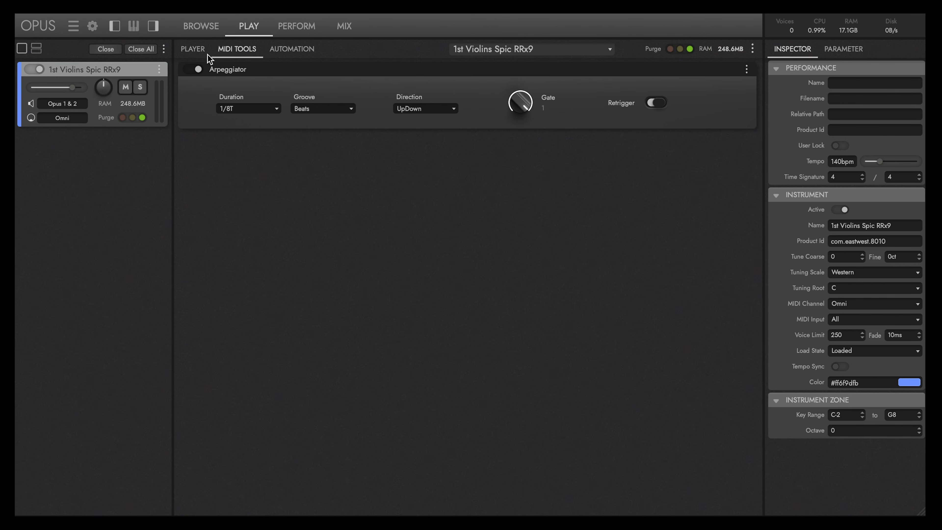
{"action": "left_click", "coordinate": [192, 52]}
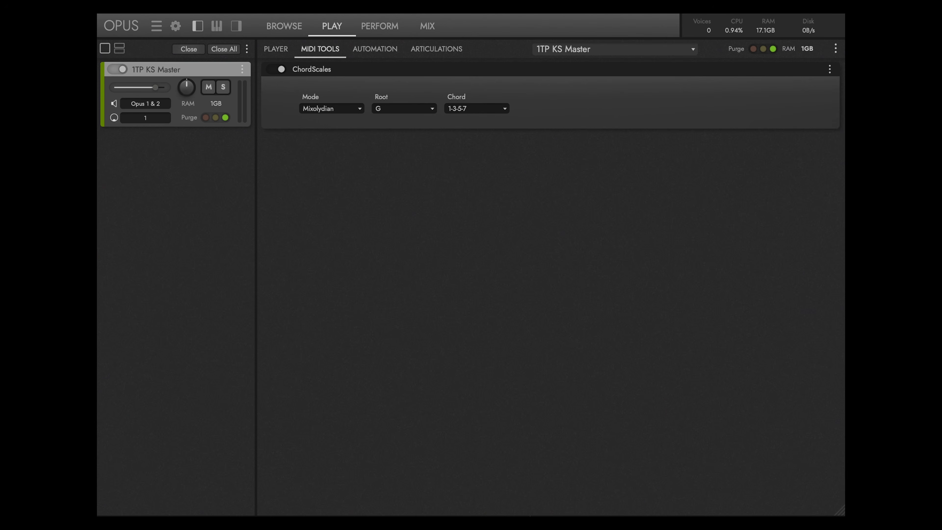
Look through the Mode, Root and Chord options of the ChordScales tool on 1TP KS Master, and go back to the Player page.
{"action": "left_click", "coordinate": [359, 109]}
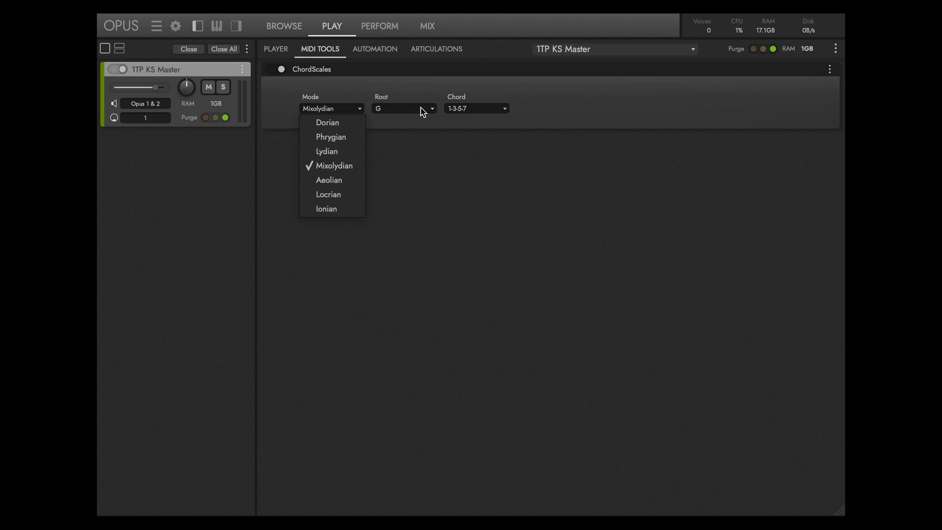
{"action": "left_click", "coordinate": [427, 109]}
{"action": "left_click", "coordinate": [427, 109]}
{"action": "left_click", "coordinate": [501, 110]}
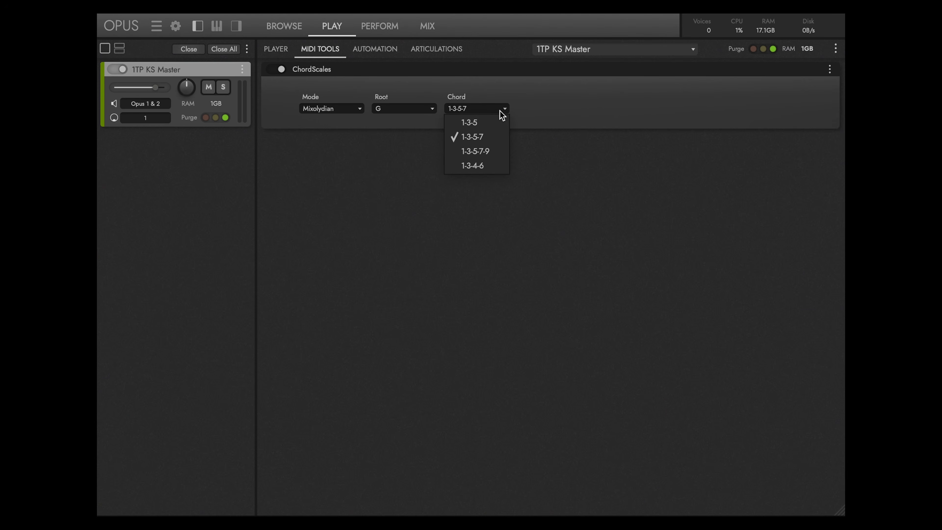
{"action": "left_click", "coordinate": [535, 109]}
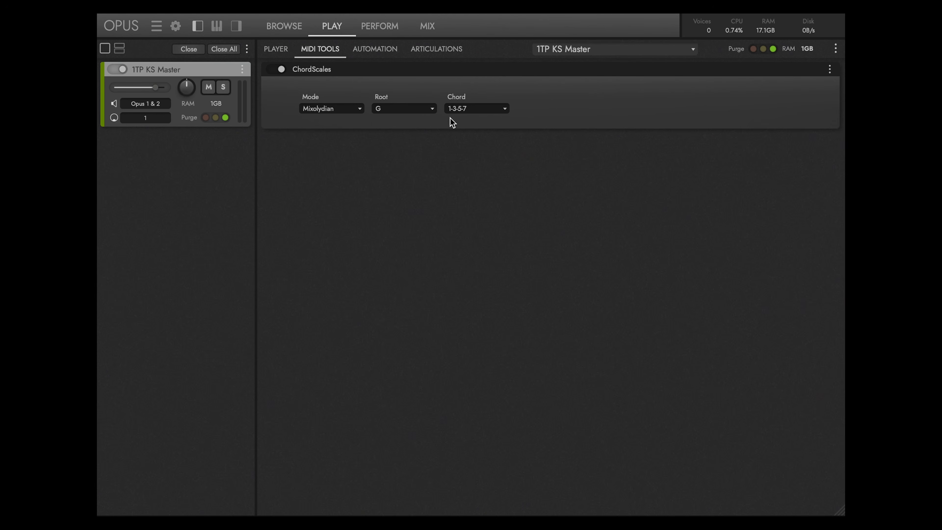
{"action": "left_click", "coordinate": [280, 48]}
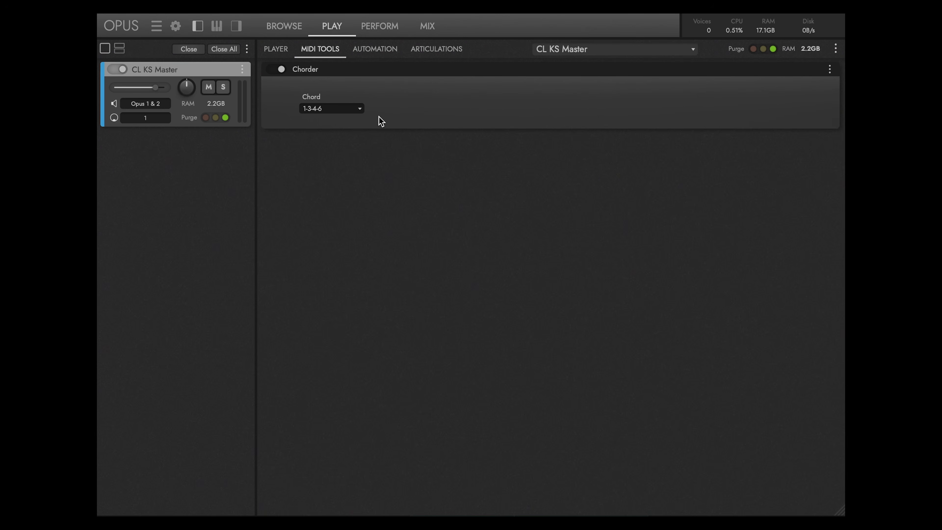
Look through the chord options of the Chorder tool on CL KS Master, and go back to the Player page.
{"action": "left_click", "coordinate": [360, 109]}
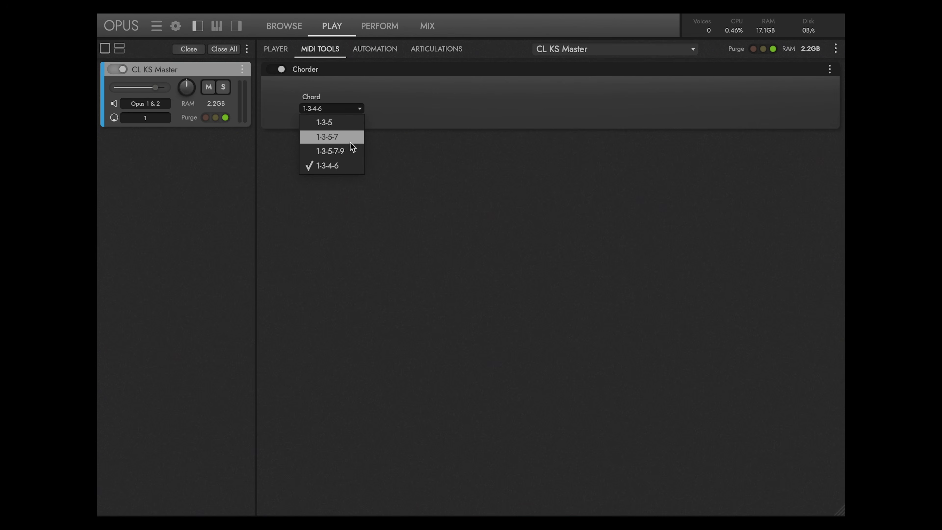
{"action": "left_click", "coordinate": [441, 118]}
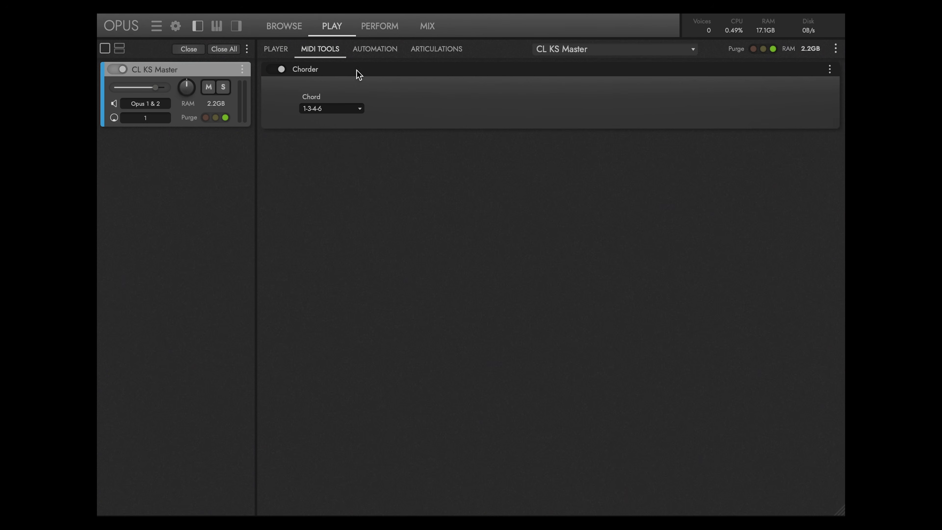
{"action": "left_click", "coordinate": [276, 52]}
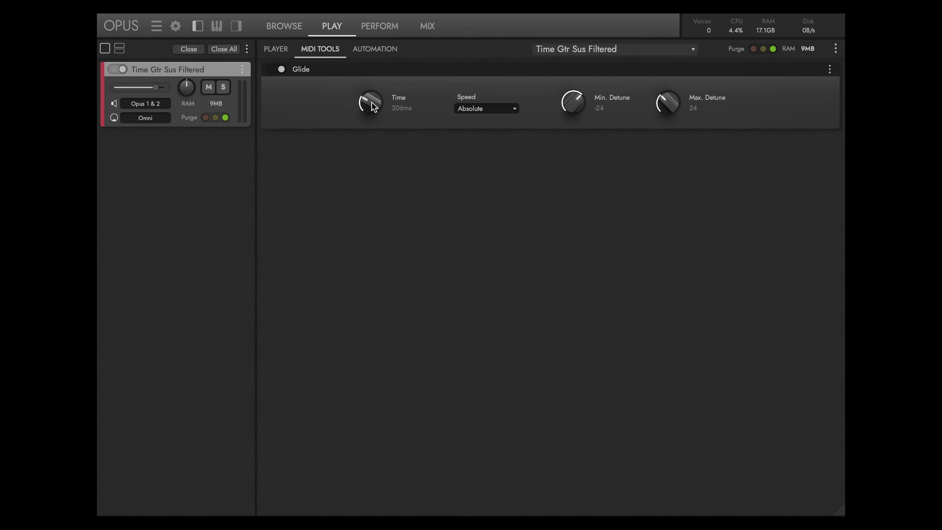
Examine the Glide tool's Time control and Speed options on Time Gtr Sus Filtered, and go back to the Player page.
{"action": "scroll", "coordinate": [372, 105], "scroll_direction": "up", "scroll_amount": 2}
{"action": "scroll", "coordinate": [372, 105], "scroll_direction": "down", "scroll_amount": 5}
{"action": "left_click", "coordinate": [515, 111]}
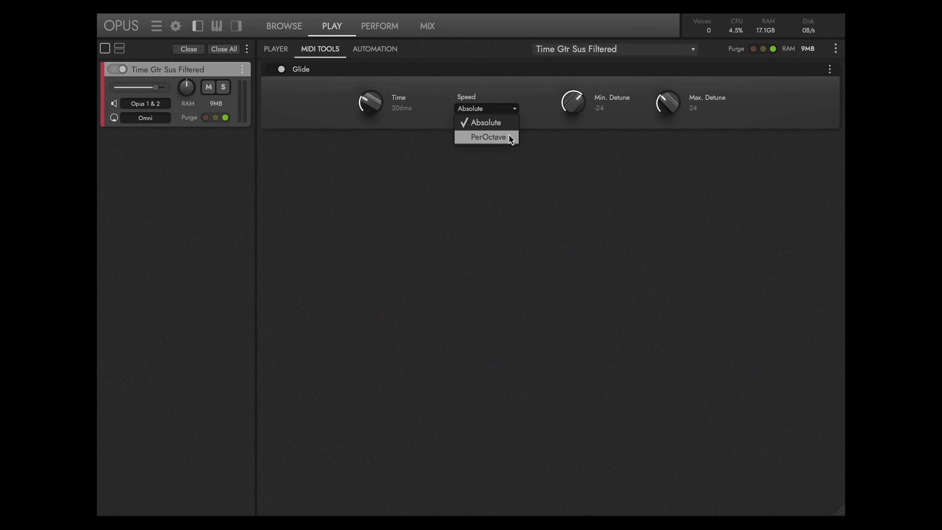
{"action": "left_click", "coordinate": [549, 127]}
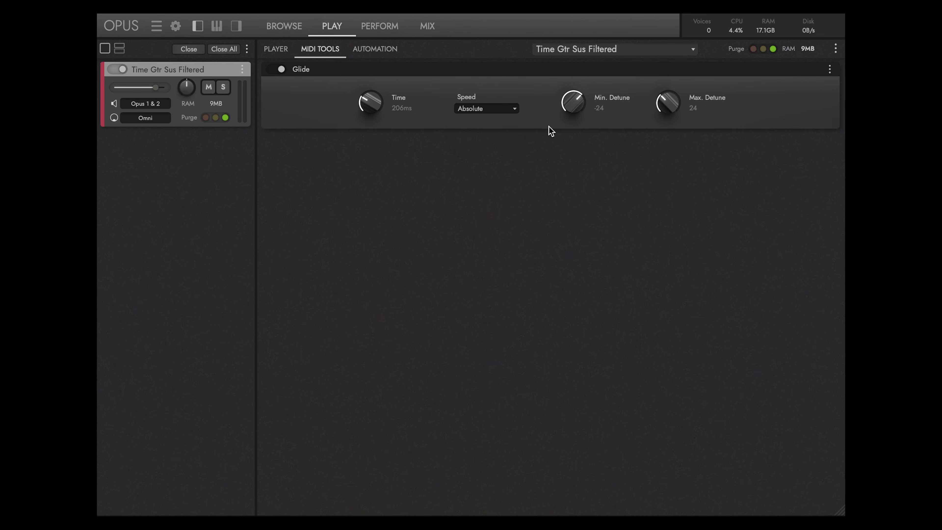
{"action": "left_click", "coordinate": [291, 52]}
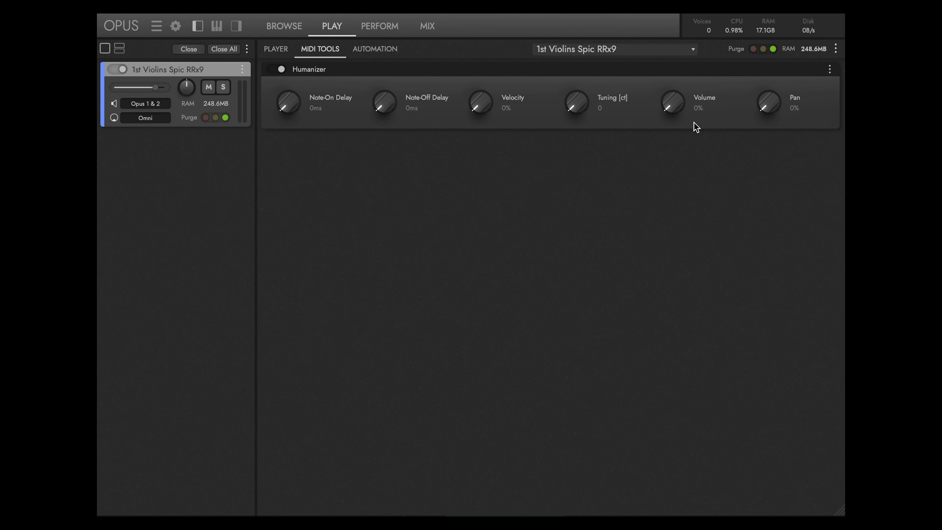
Set the Humanizer's Note-On Delay to 16 ms and its Velocity to 10% on 1st Violins Spic RRx9.
{"action": "left_click_drag", "start_coordinate": [282, 110], "coordinate": [281, 43]}
{"action": "left_click_drag", "start_coordinate": [481, 96], "coordinate": [483, 69]}
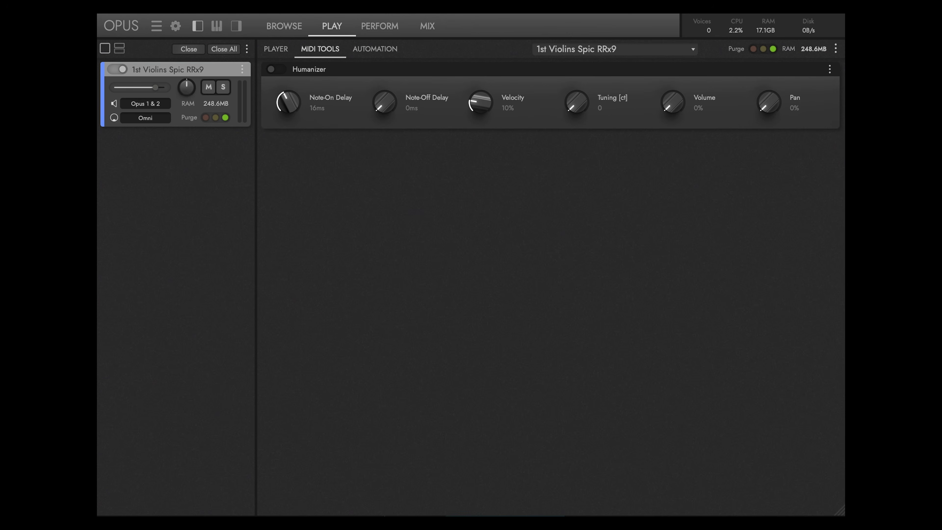
Switch on the Humanizer for 1st Violins Spic RRx9.
{"action": "left_click", "coordinate": [272, 69]}
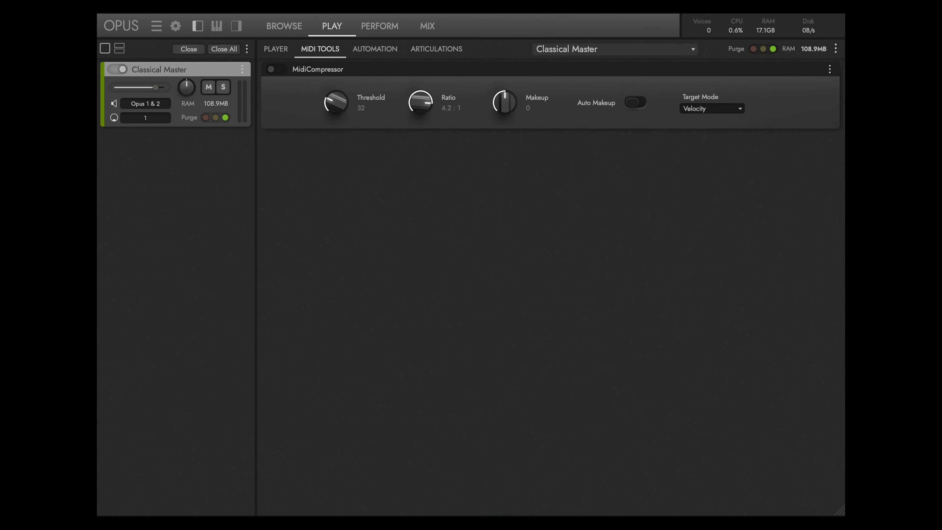
Examine the MidiCompressor's Target Mode options and Makeup control on Classical Master, and go back to the Player page.
{"action": "left_click", "coordinate": [740, 111]}
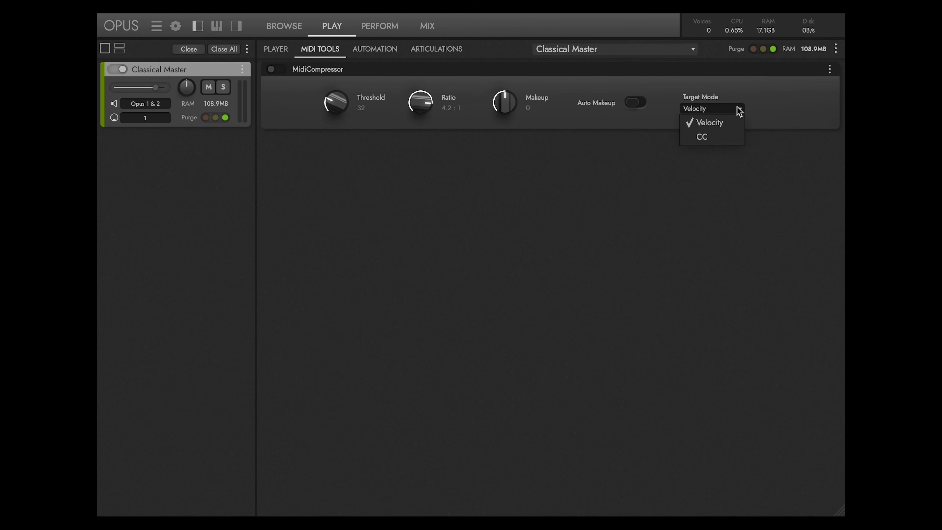
{"action": "left_click", "coordinate": [738, 110]}
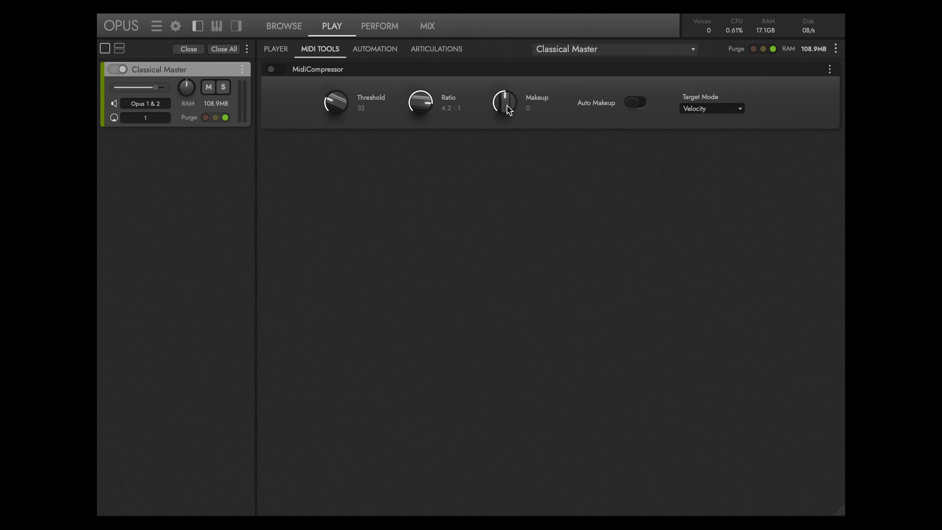
{"action": "scroll", "coordinate": [509, 110], "scroll_direction": "up", "scroll_amount": 6}
{"action": "left_click_drag", "start_coordinate": [506, 118], "coordinate": [507, 111]}
{"action": "left_click", "coordinate": [279, 50]}
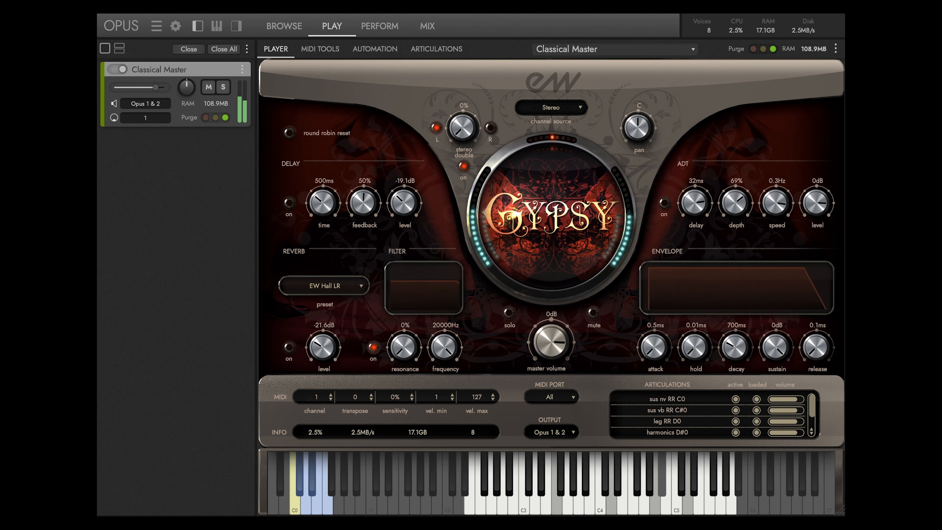
{"action": "left_click", "coordinate": [322, 50]}
{"action": "left_click", "coordinate": [279, 51]}
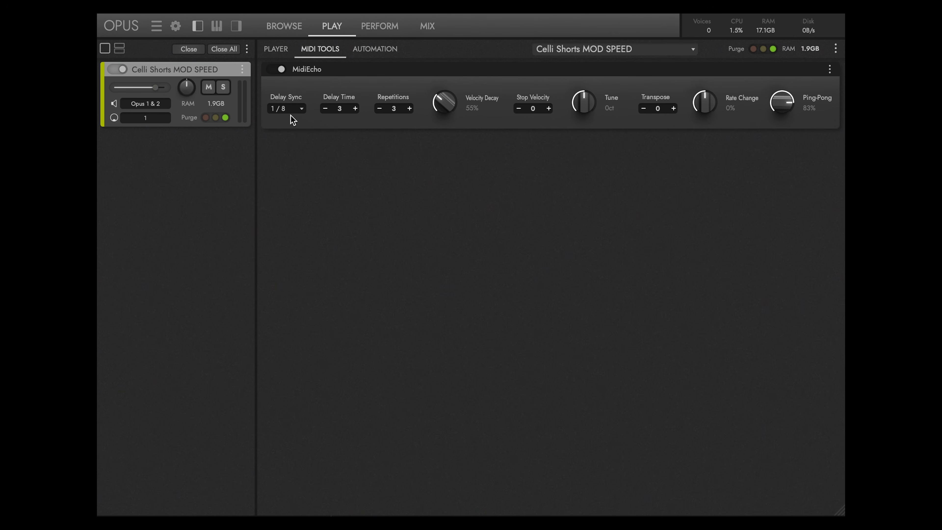
Return from the MidiEcho tool to the Player page of Celli Shorts MOD SPEED.
{"action": "left_click", "coordinate": [282, 50]}
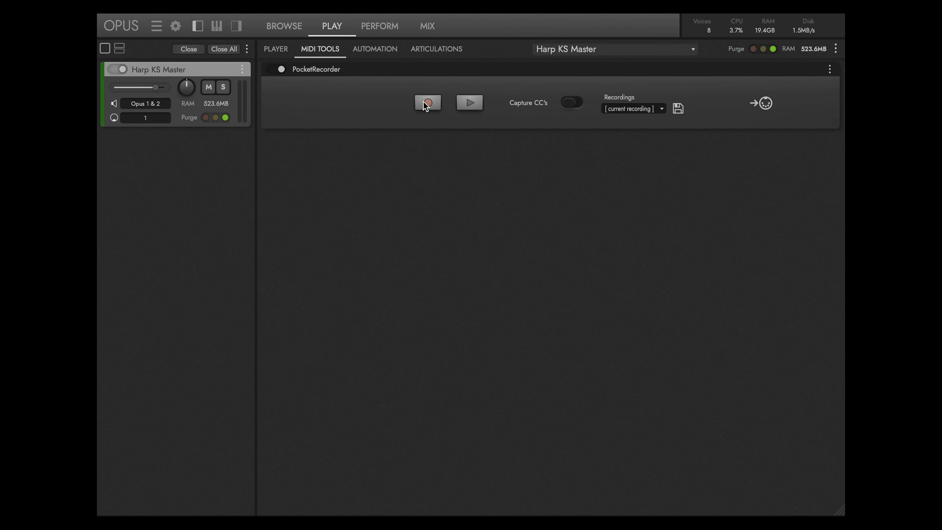
Save the PocketRecorder's current recording on Harp KS Master under the name FANTASY HARP.
{"action": "left_click", "coordinate": [681, 111]}
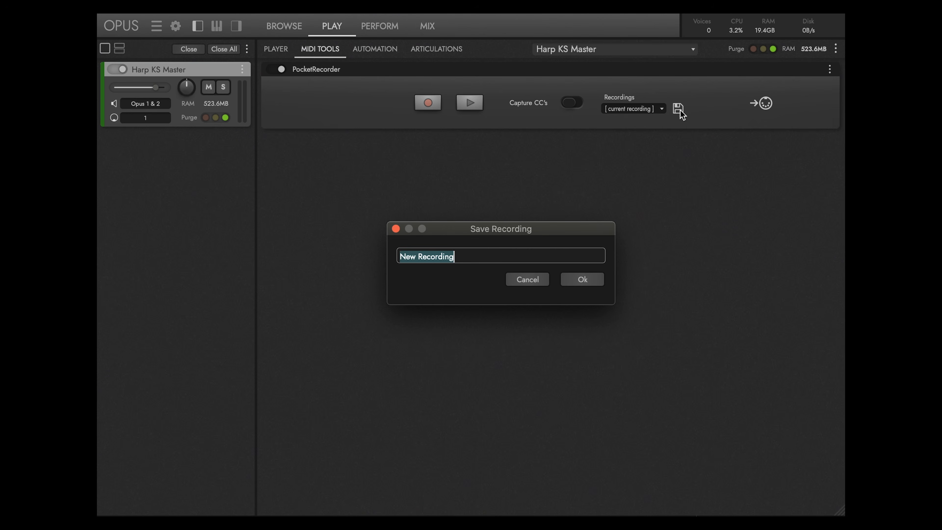
{"action": "double_click", "coordinate": [475, 260]}
{"action": "key", "text": "super+a"}
{"action": "type", "text": "FANTASY "}
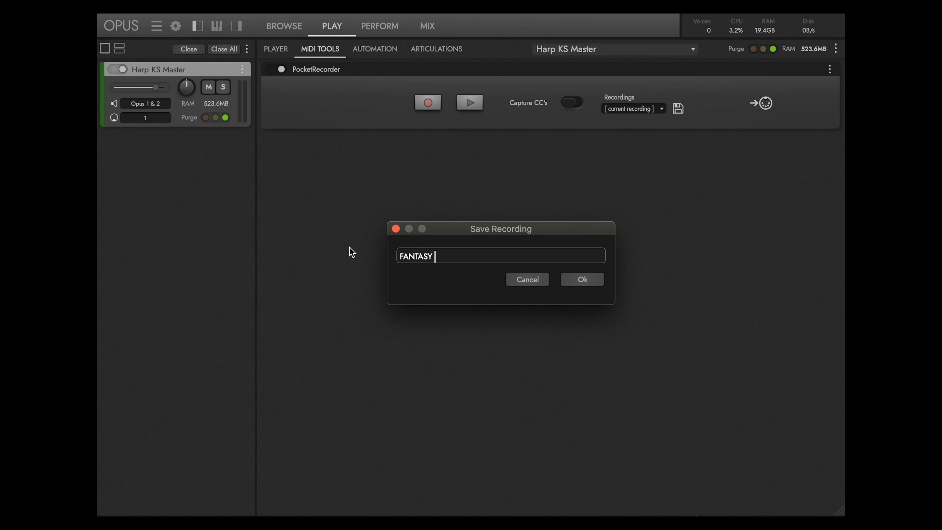
{"action": "type", "text": "HARP"}
{"action": "left_click", "coordinate": [591, 280]}
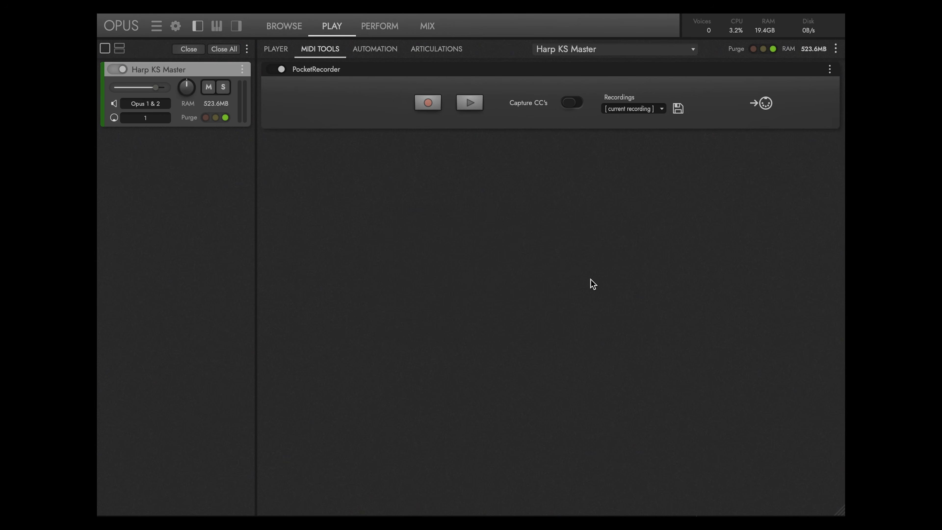
Load the FANTASY HARP recording in the PocketRecorder and play it back.
{"action": "left_click", "coordinate": [662, 110]}
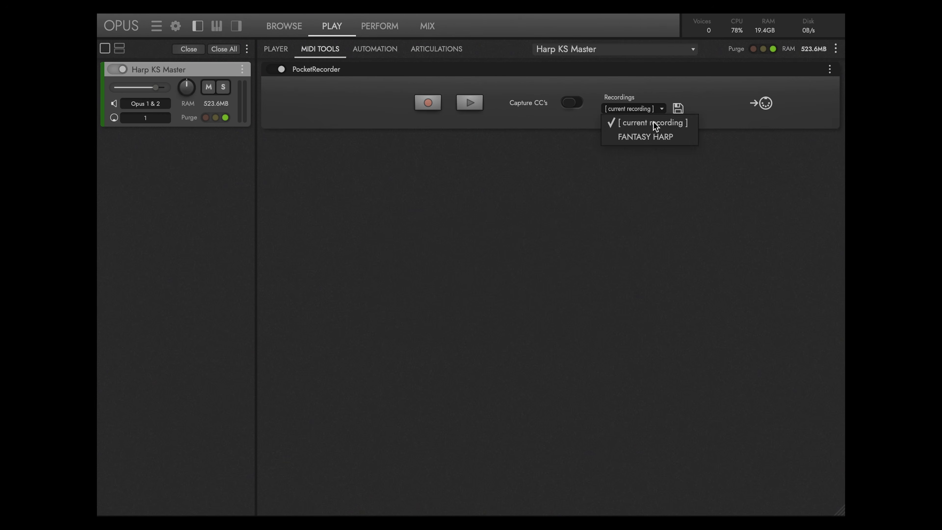
{"action": "left_click", "coordinate": [648, 137]}
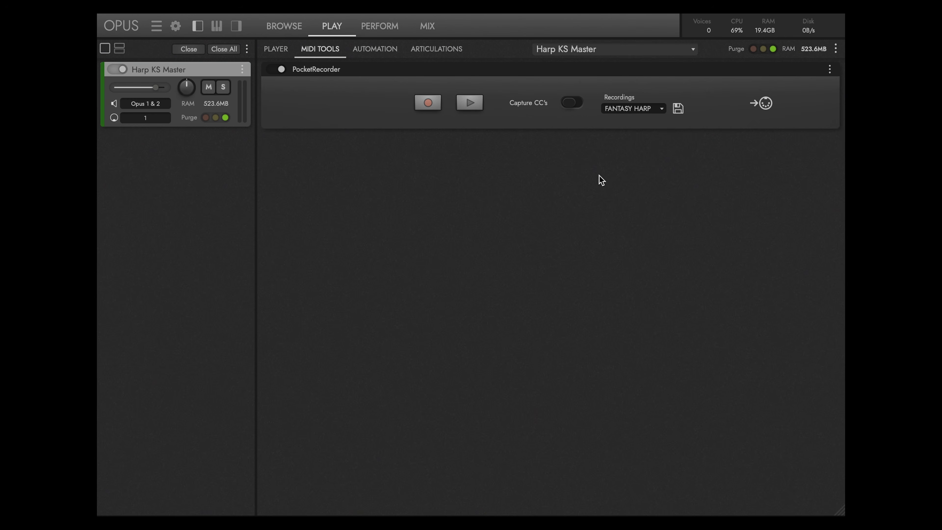
{"action": "left_click", "coordinate": [474, 106]}
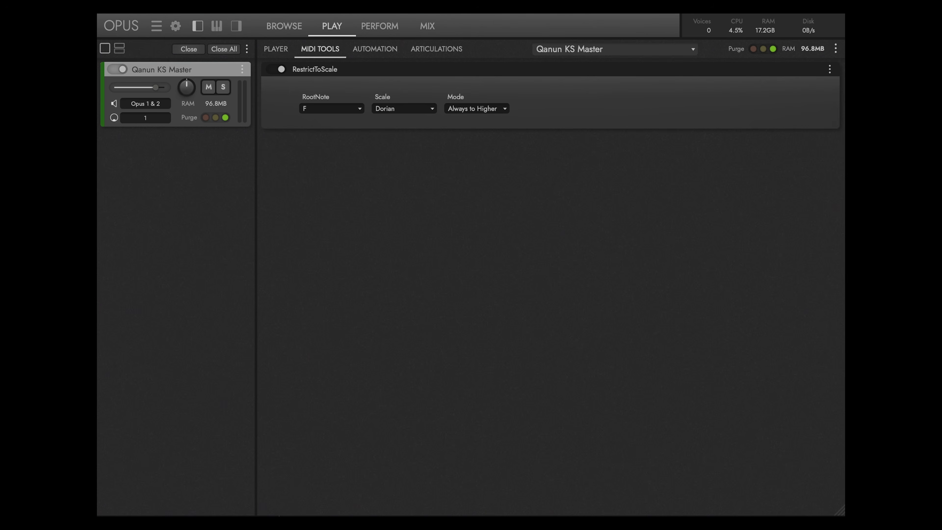
Look through the Scale, RootNote and Mode options of the RestrictToScale tool on Qanun KS Master, and go back to the Player page.
{"action": "left_click", "coordinate": [432, 108]}
{"action": "left_click", "coordinate": [432, 109]}
{"action": "left_click", "coordinate": [359, 110]}
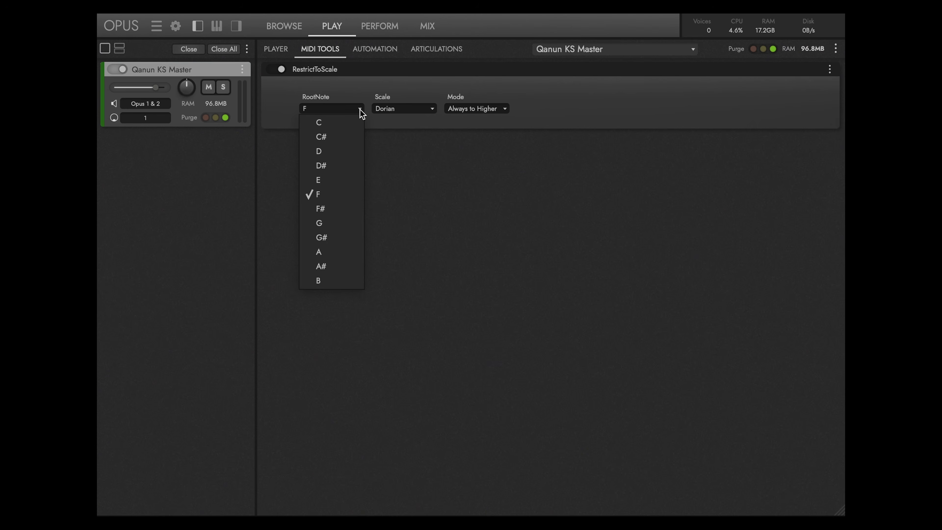
{"action": "left_click", "coordinate": [360, 110]}
{"action": "left_click", "coordinate": [505, 109]}
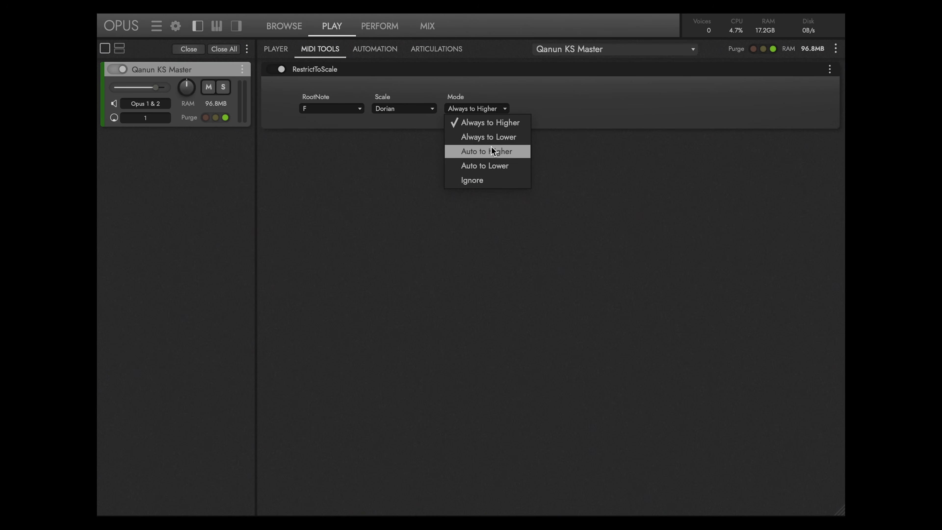
{"action": "left_click", "coordinate": [356, 160]}
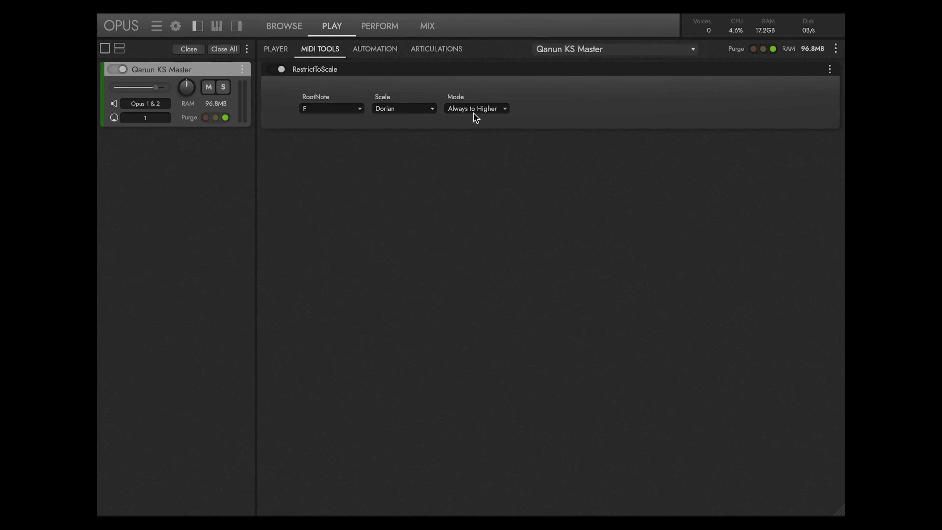
{"action": "left_click", "coordinate": [275, 49]}
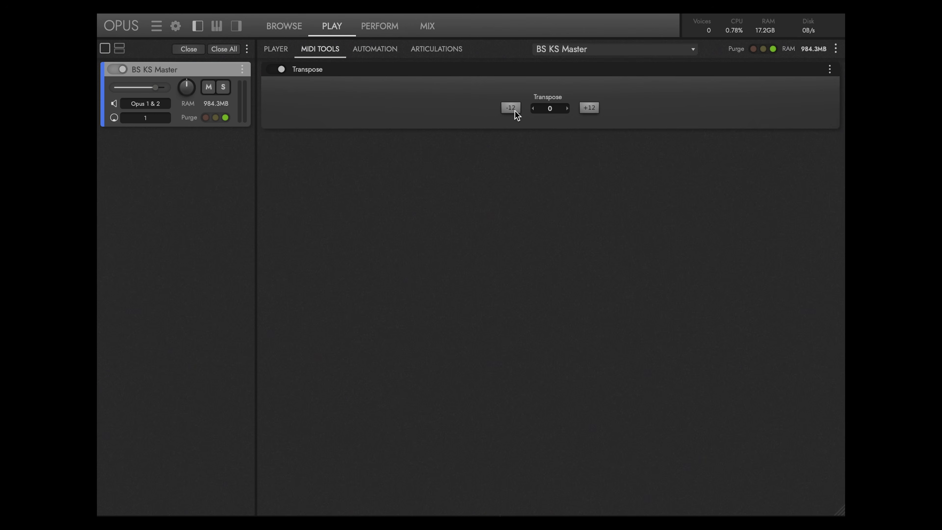
Raise the Transpose tool's value by two steps on BS KS Master, and go back to the Player page.
{"action": "left_click", "coordinate": [277, 49]}
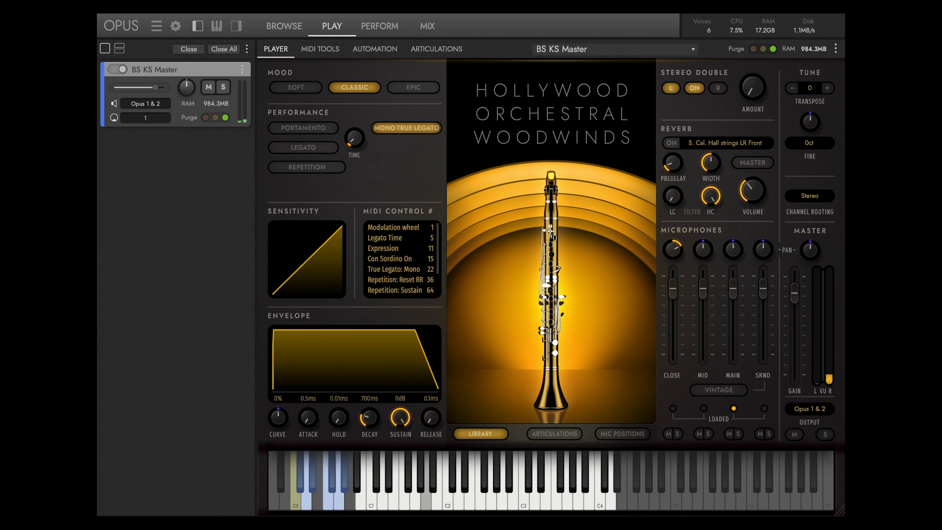
{"action": "left_click", "coordinate": [320, 49]}
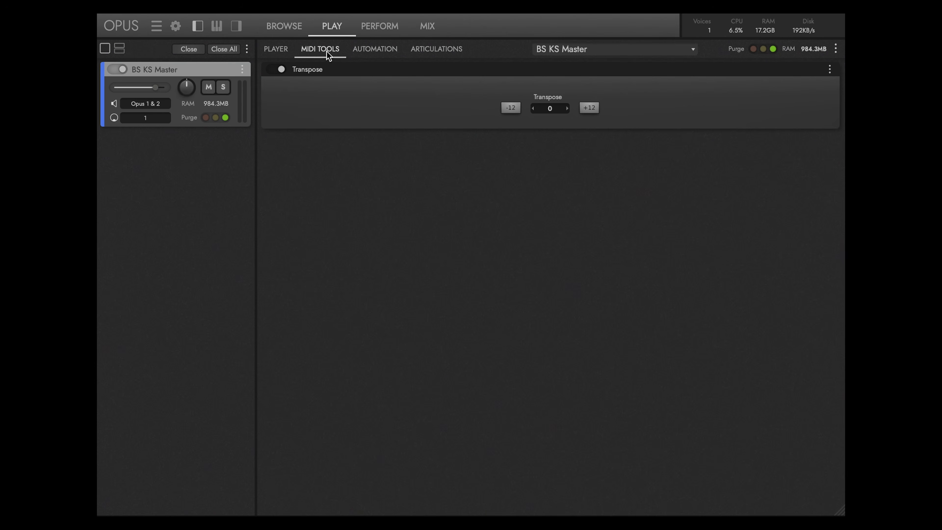
{"action": "left_click", "coordinate": [567, 108]}
{"action": "left_click", "coordinate": [567, 108]}
{"action": "left_click", "coordinate": [278, 50]}
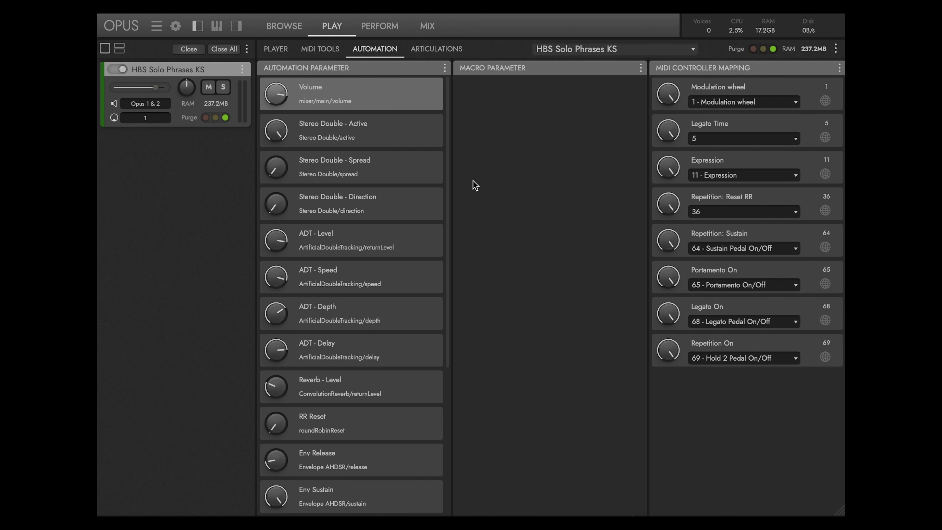
Add automation for the Close mix volume fader on the Player page of HBS Solo Phrases KS.
{"action": "mouse_move", "coordinate": [448, 169]}
{"action": "left_mouse_down"}
{"action": "mouse_move", "coordinate": [454, 317]}
{"action": "mouse_move", "coordinate": [454, 281]}
{"action": "mouse_move", "coordinate": [431, 204]}
{"action": "mouse_move", "coordinate": [444, 162]}
{"action": "left_mouse_up"}
{"action": "left_click", "coordinate": [281, 49]}
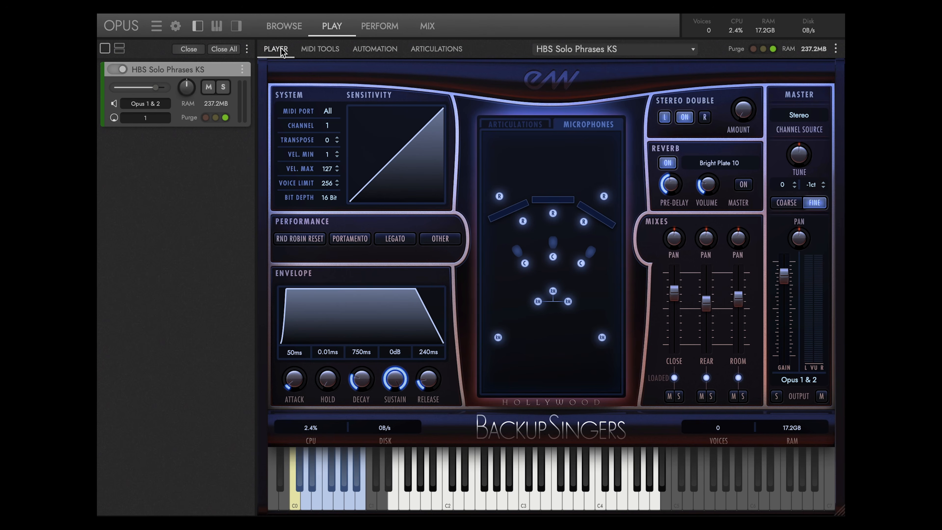
{"action": "right_click", "coordinate": [678, 295]}
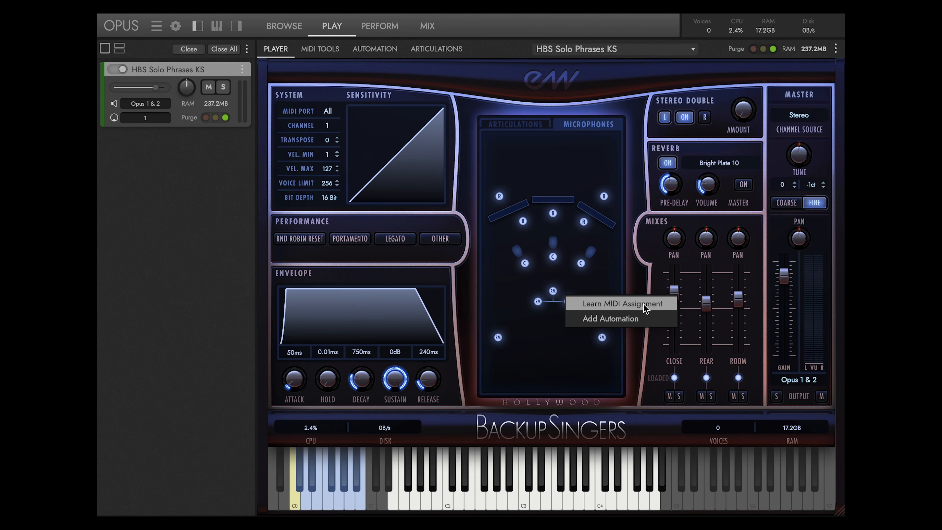
{"action": "left_click", "coordinate": [649, 319]}
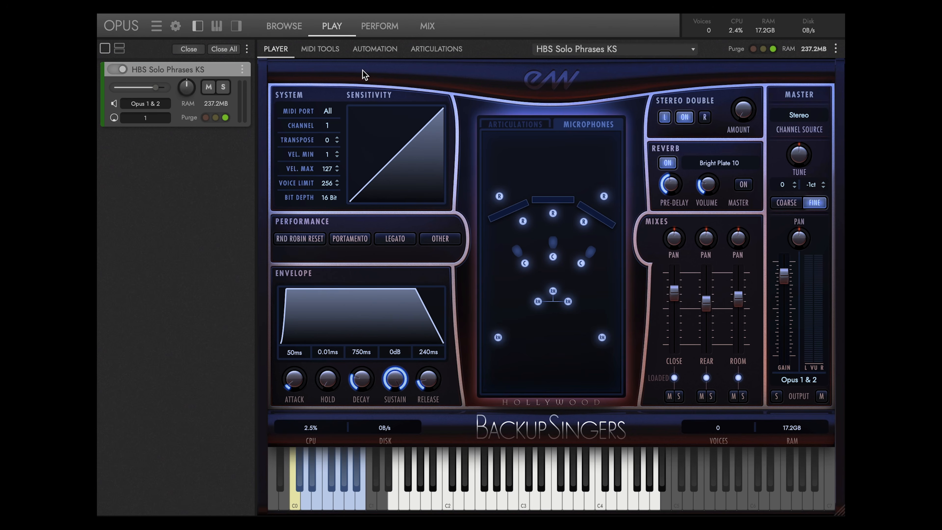
Rename the Close mix's Volume automation parameter (matrix/columns/0/volume) to Close Mic.
{"action": "left_click", "coordinate": [373, 51]}
{"action": "double_click", "coordinate": [309, 123]}
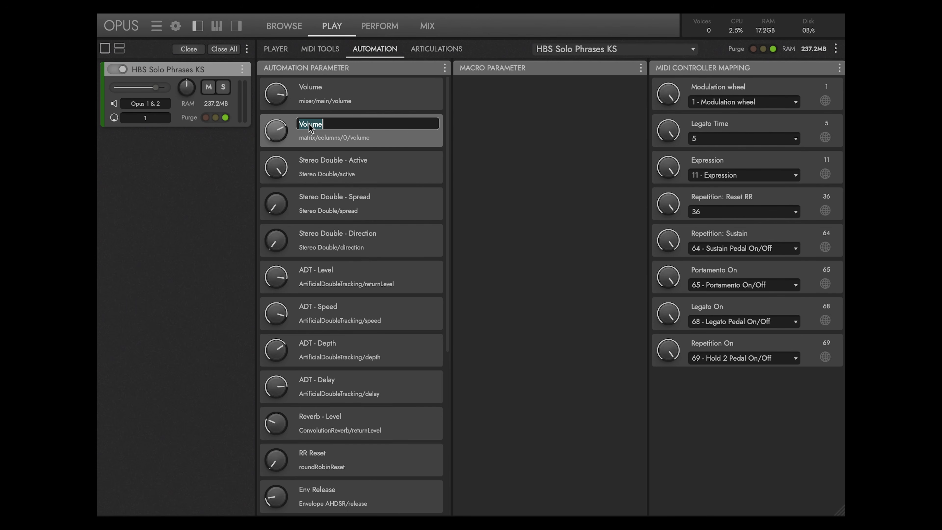
{"action": "type", "text": "Close Mic"}
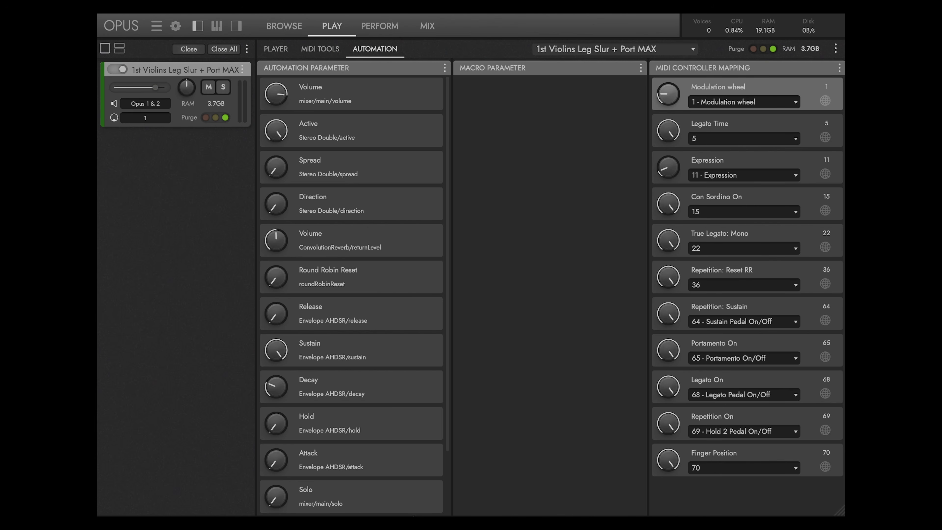
Add a macro parameter to 1st Violins Leg Slur + Port MAX and name it exp + vib.
{"action": "left_click", "coordinate": [641, 69]}
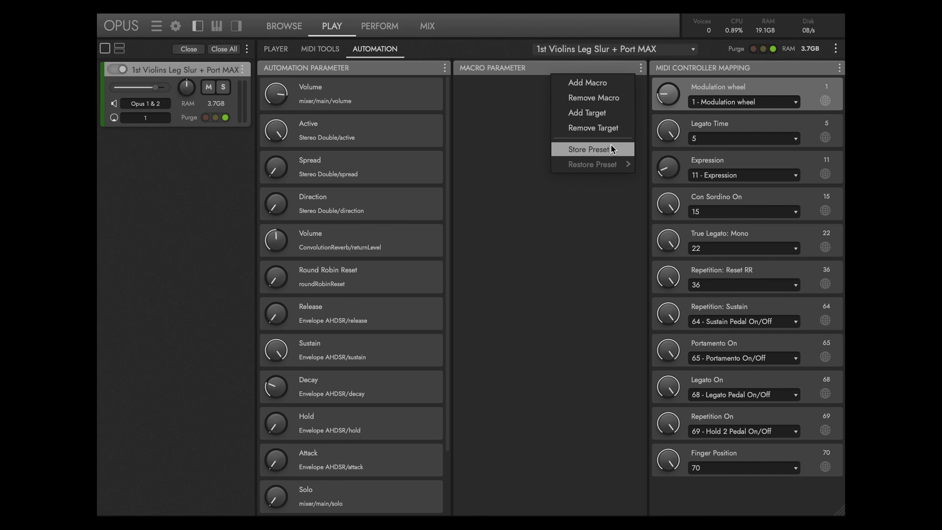
{"action": "left_click", "coordinate": [543, 101]}
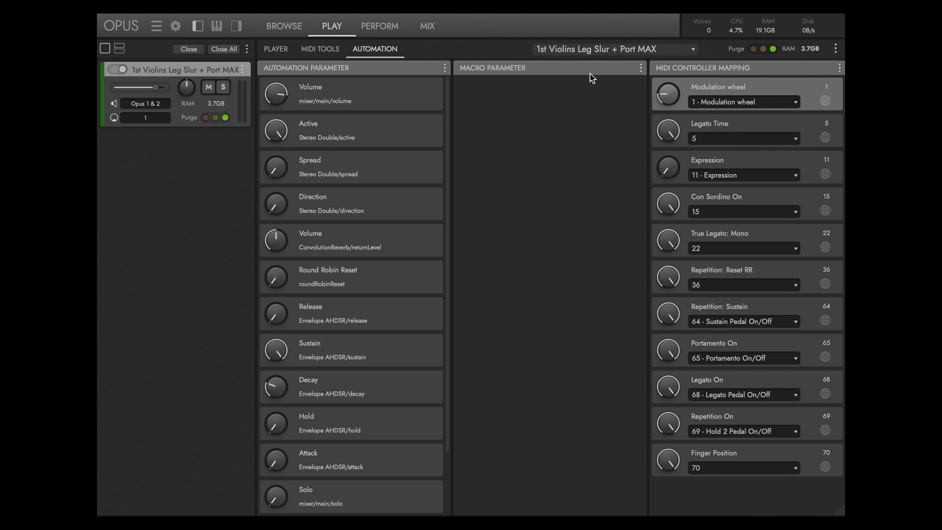
{"action": "left_click", "coordinate": [641, 69]}
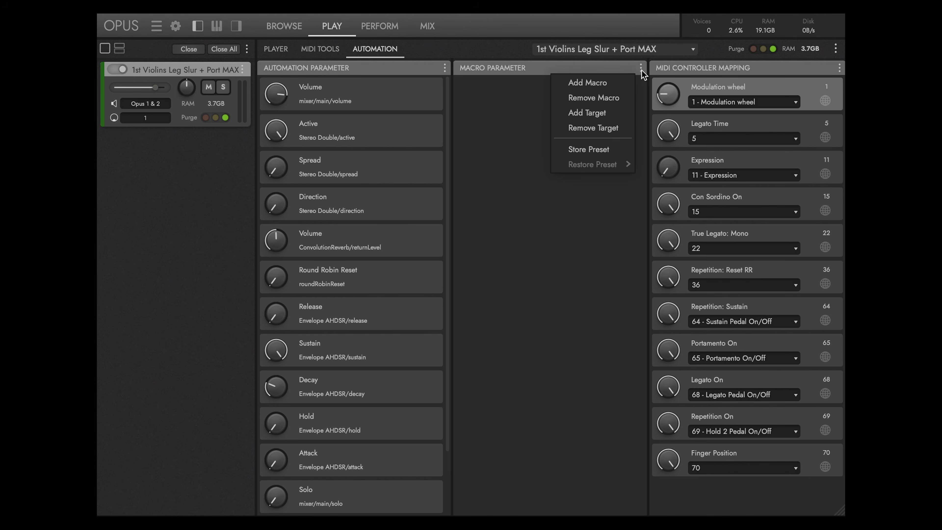
{"action": "left_click", "coordinate": [615, 83]}
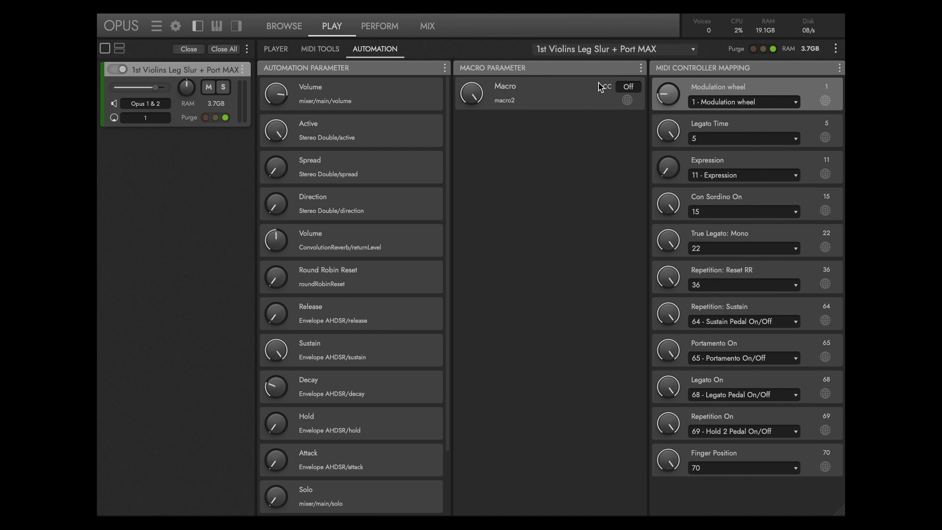
{"action": "double_click", "coordinate": [507, 86]}
{"action": "type", "text": "e"}
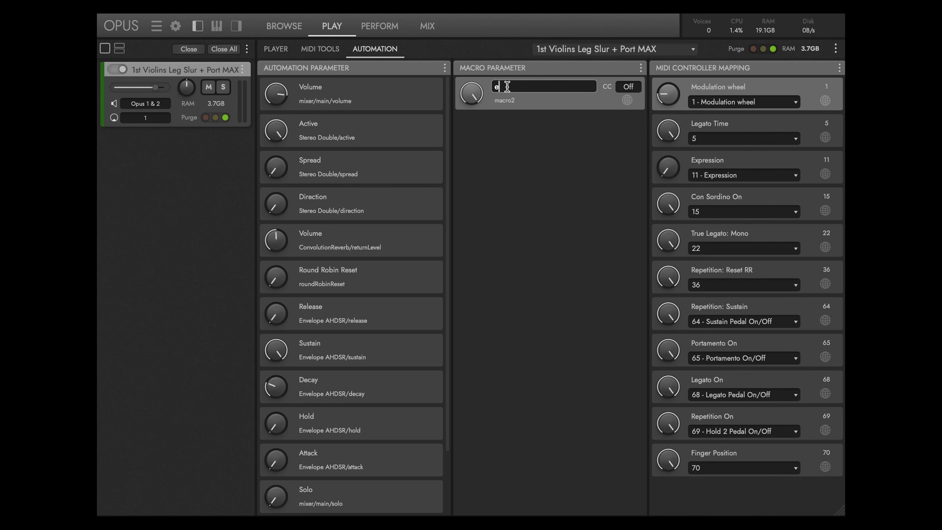
{"action": "type", "text": "xp + vib"}
{"action": "key", "text": "Return"}
Set the exp + vib macro's CC number to 73.
{"action": "double_click", "coordinate": [637, 87]}
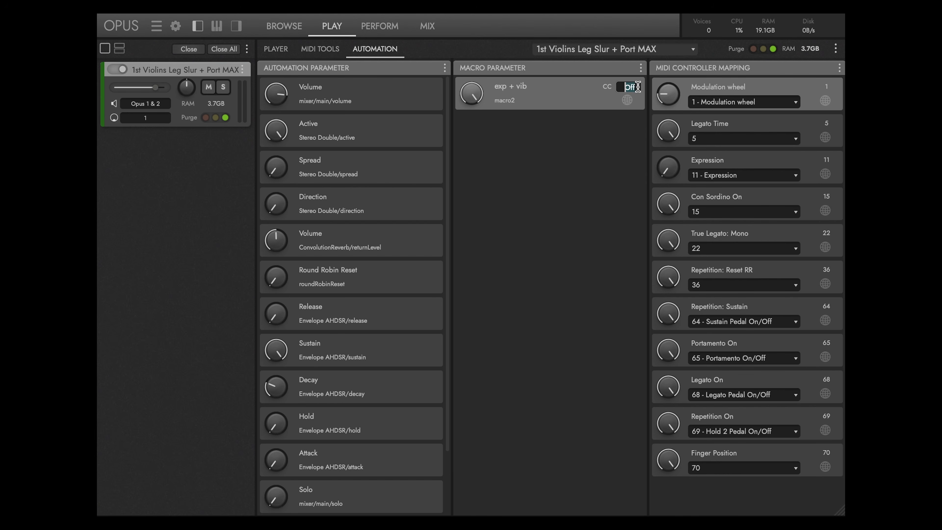
{"action": "type", "text": "73"}
{"action": "key", "text": "Return"}
Add two targets to the exp + vib macro.
{"action": "left_click", "coordinate": [643, 73]}
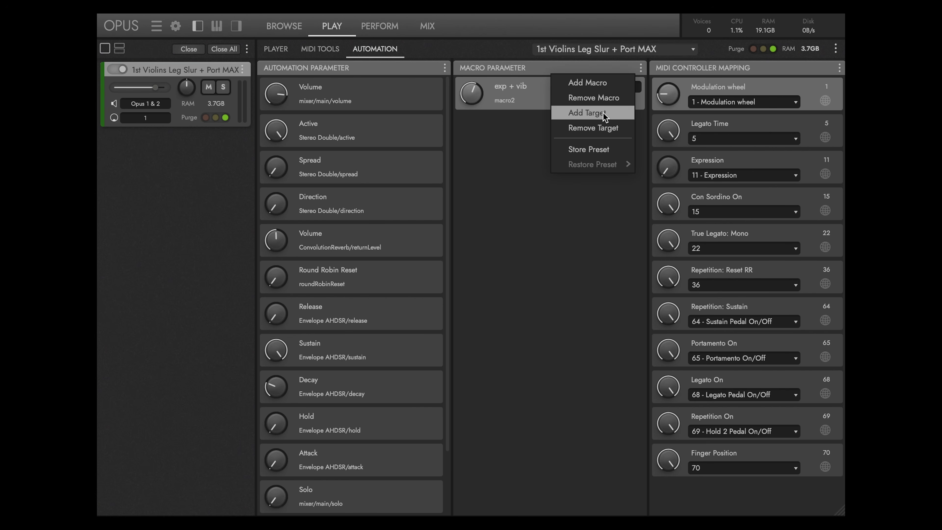
{"action": "left_click", "coordinate": [603, 114]}
{"action": "left_click", "coordinate": [643, 73]}
{"action": "left_click", "coordinate": [594, 113]}
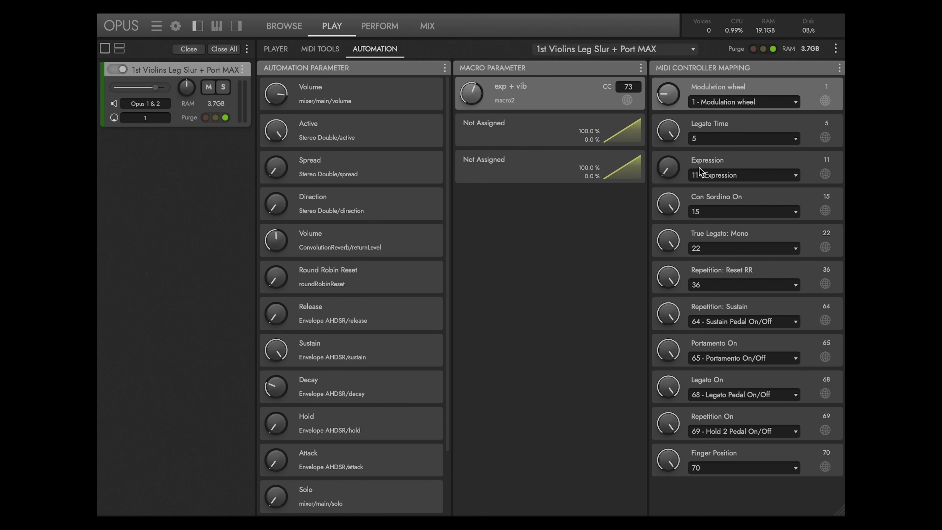
Assign the Expression controller to the macro's first target and Modulation wheel to the second, leaving the Expression target selected.
{"action": "left_click_drag", "start_coordinate": [722, 166], "coordinate": [550, 129]}
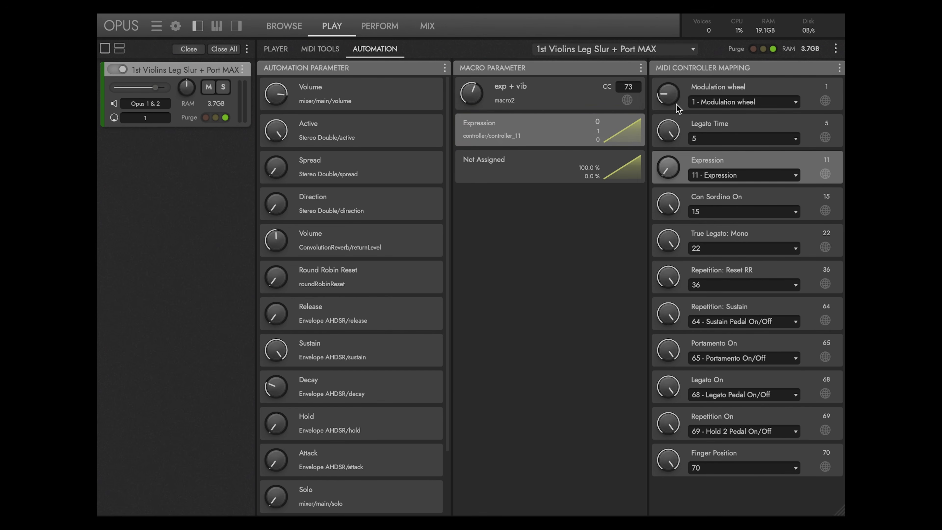
{"action": "left_click_drag", "start_coordinate": [722, 95], "coordinate": [525, 171]}
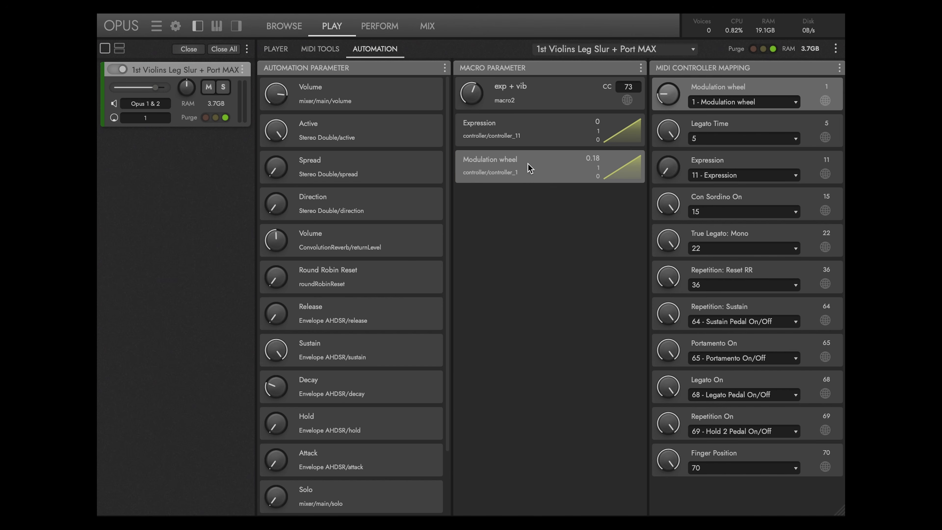
{"action": "left_click", "coordinate": [543, 134]}
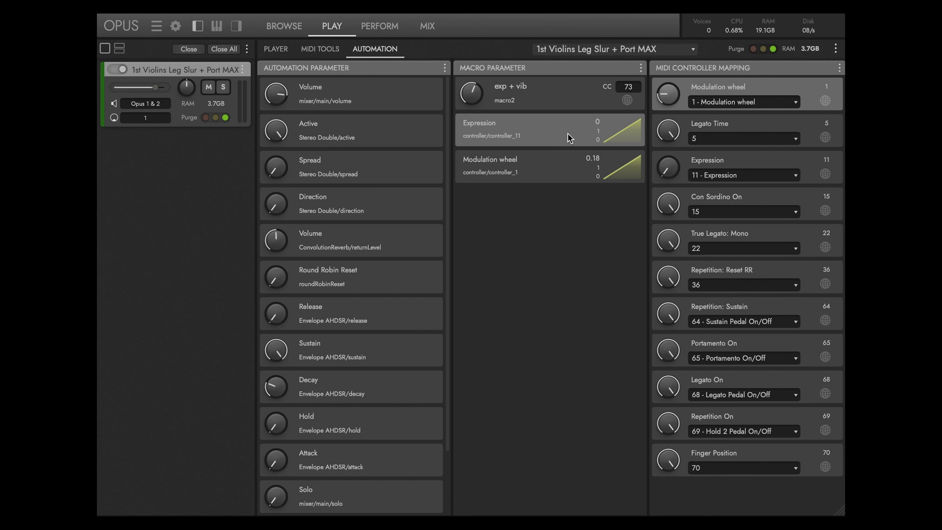
Try bending the Expression target's curve with a handle at about 58%, and remove the handle again.
{"action": "left_click", "coordinate": [629, 136]}
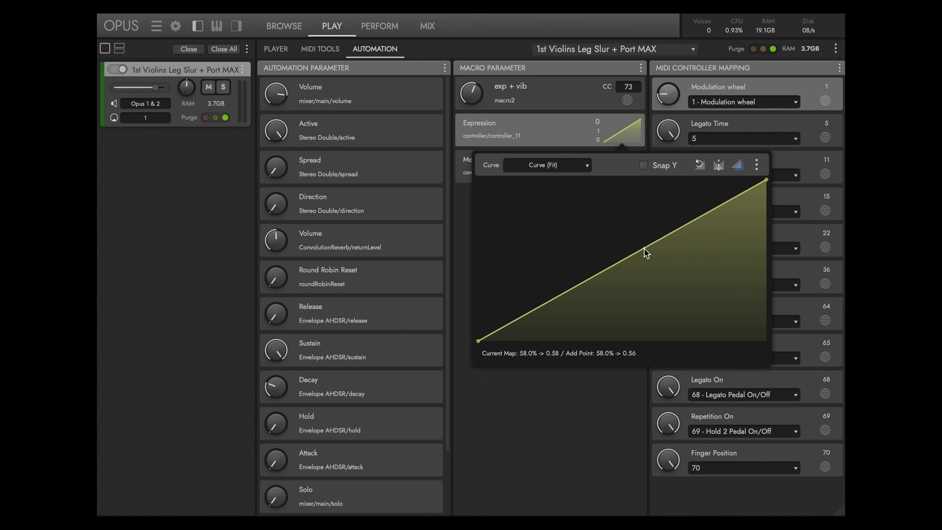
{"action": "left_click_drag", "start_coordinate": [646, 253], "coordinate": [646, 275]}
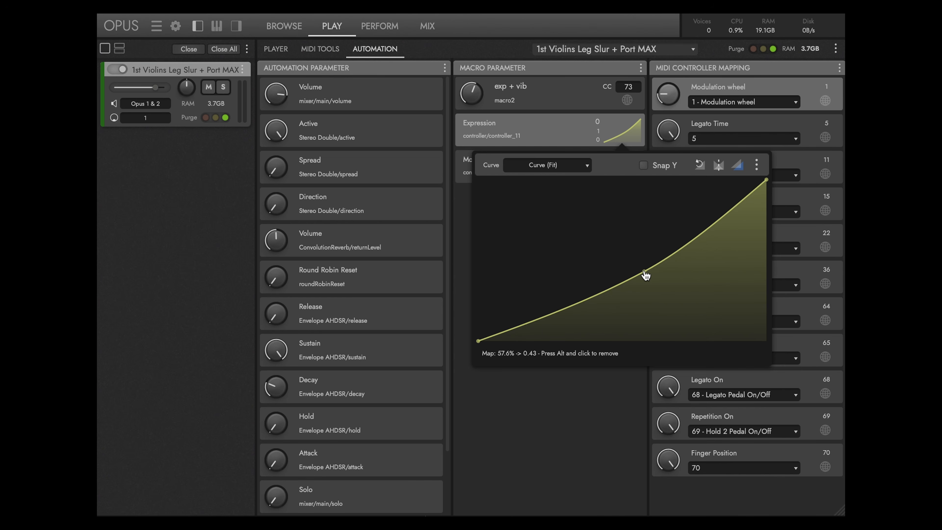
{"action": "left_click", "coordinate": [646, 275], "text": "alt"}
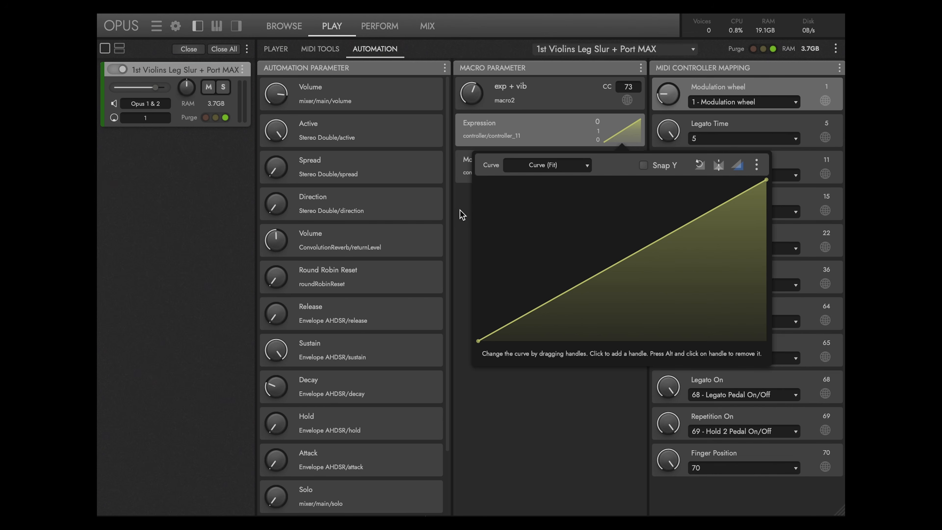
{"action": "left_click", "coordinate": [462, 211]}
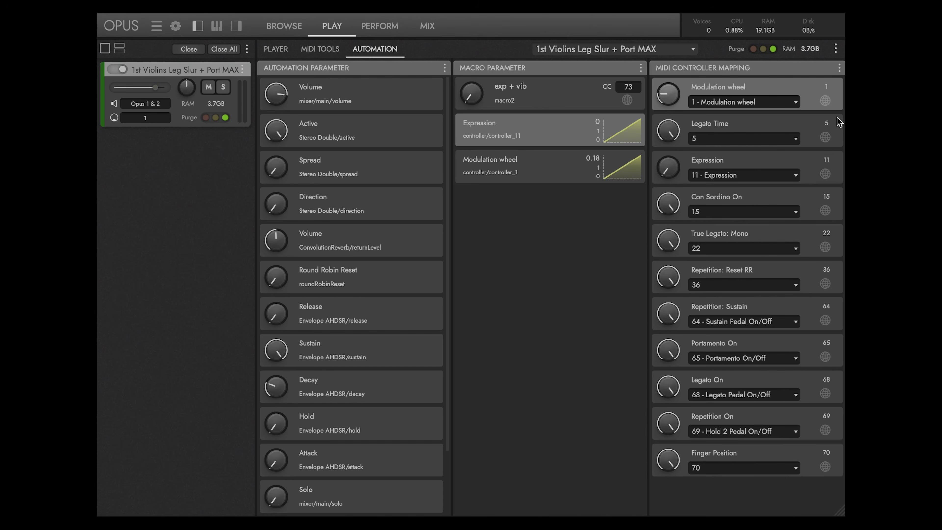
Remap the Modulation wheel's MIDI controller to 11 - Expression.
{"action": "left_click", "coordinate": [797, 106]}
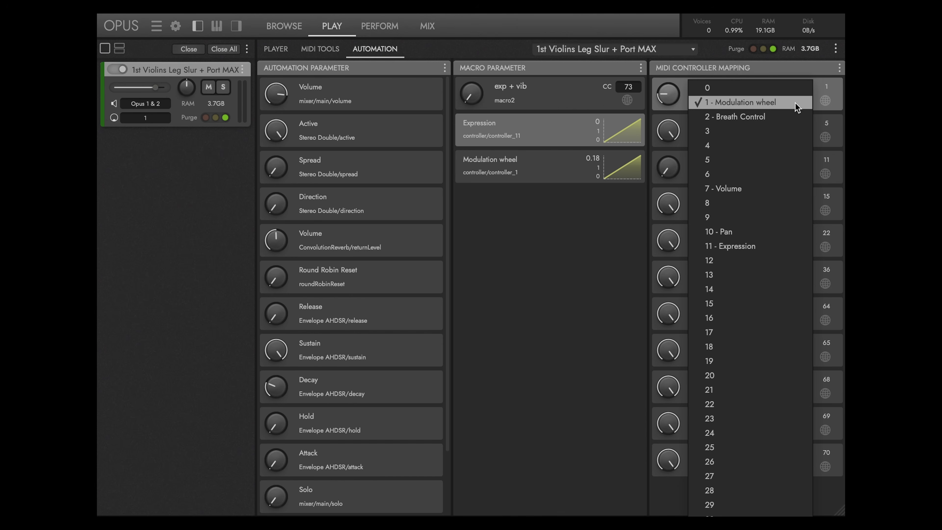
{"action": "left_click", "coordinate": [768, 247]}
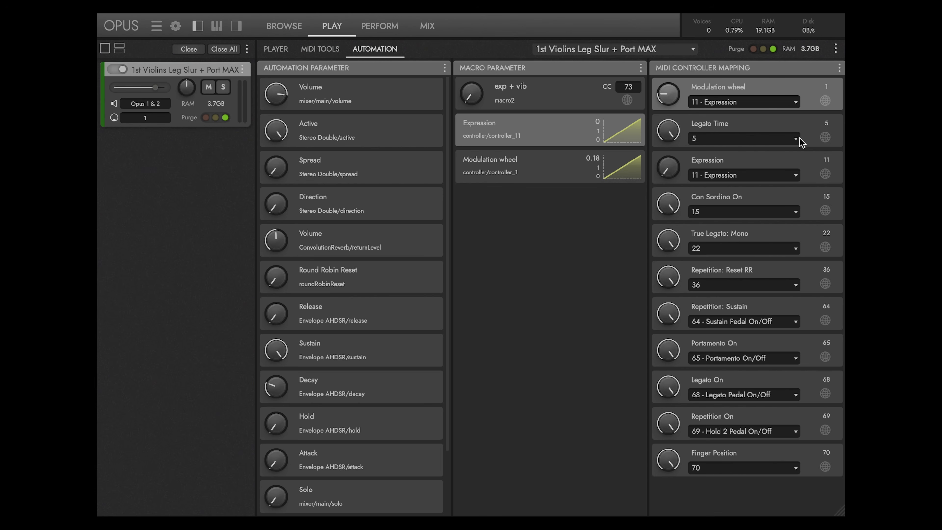
Look through the preset options for the MIDI controller mapping, macro parameters and automation parameters.
{"action": "left_click", "coordinate": [839, 67]}
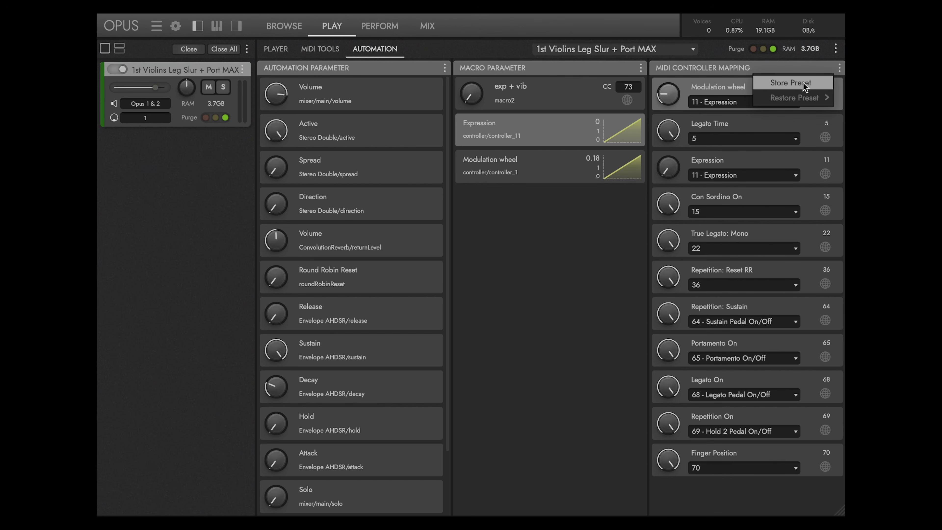
{"action": "left_click", "coordinate": [641, 68]}
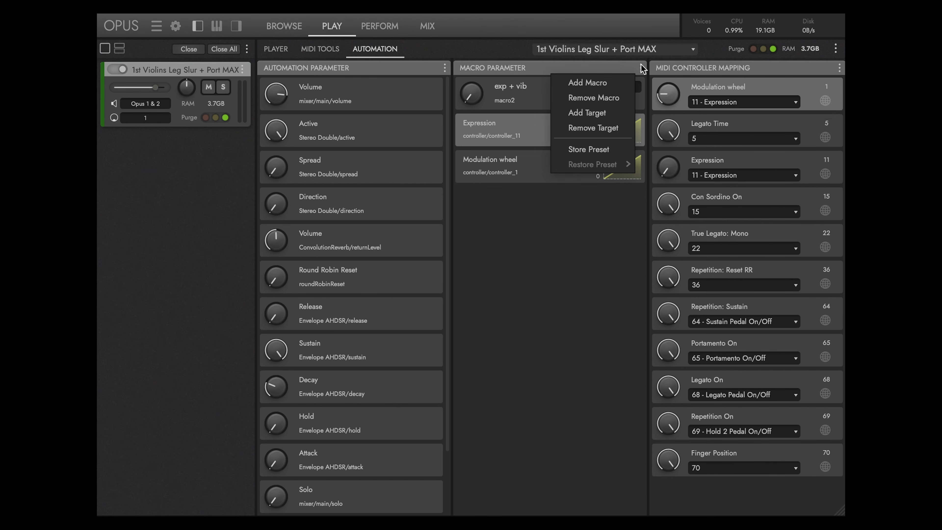
{"action": "left_click", "coordinate": [445, 68]}
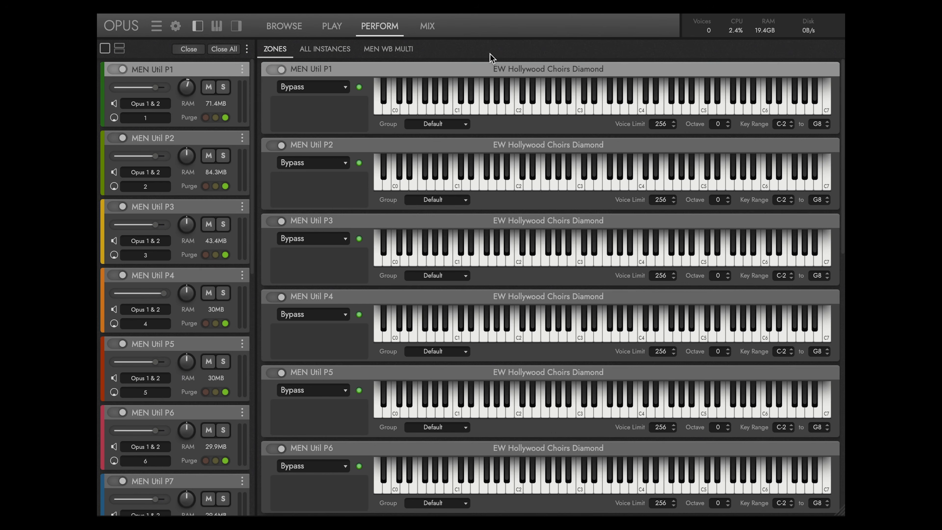
View all instances of the performance setup, and select the 1st Violins Marc Shrt RRx4 and 1st Violins Spic RRx9 instruments in turn.
{"action": "left_click", "coordinate": [318, 52]}
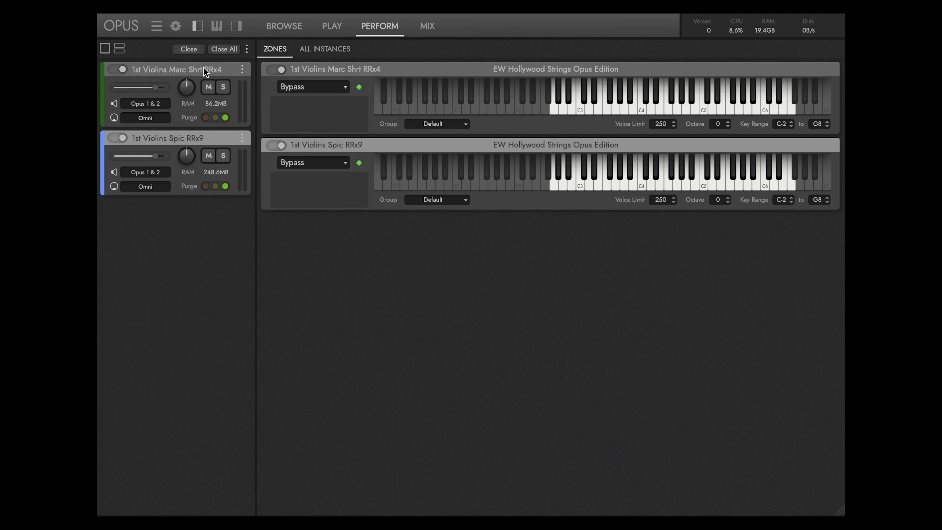
{"action": "left_click", "coordinate": [206, 71]}
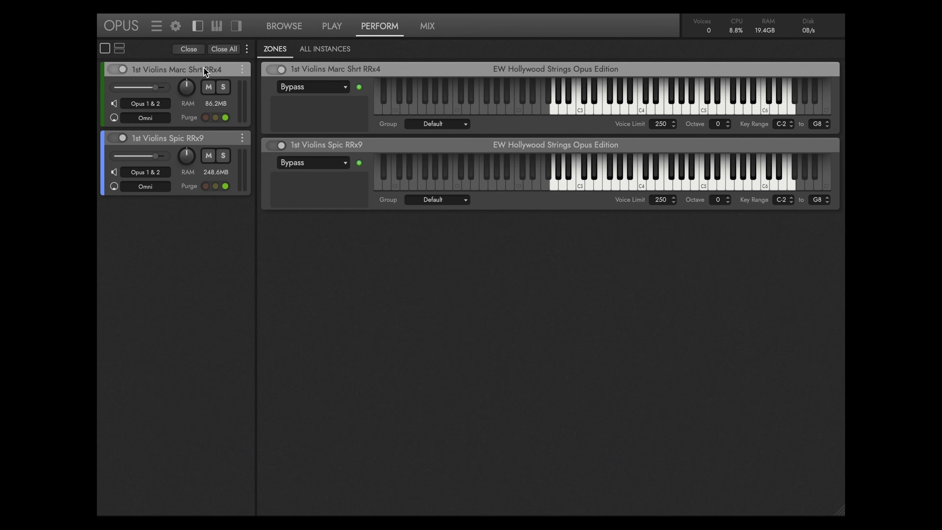
{"action": "left_click", "coordinate": [200, 139]}
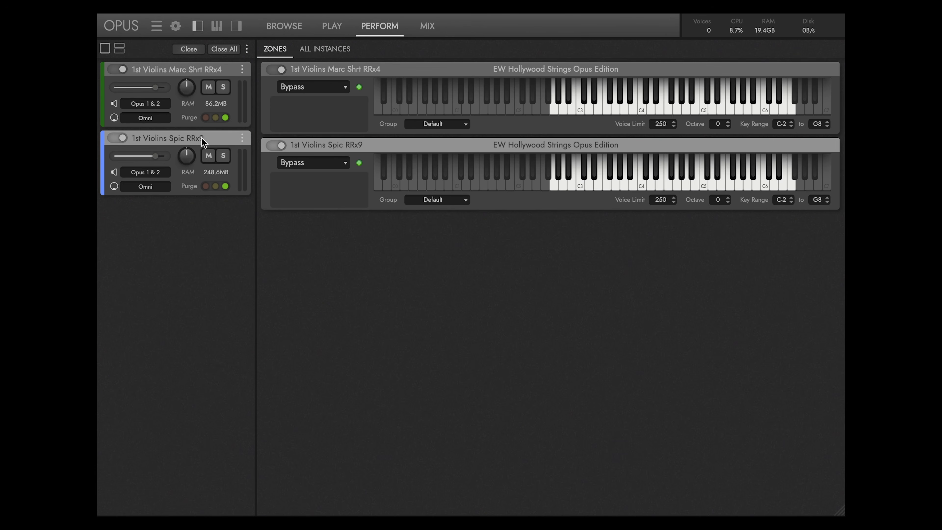
Create an instrument group named STRINGS and assign both the 1st Violins Marc Shrt RRx4 and Spic RRx9 zones to it.
{"action": "left_click", "coordinate": [466, 127]}
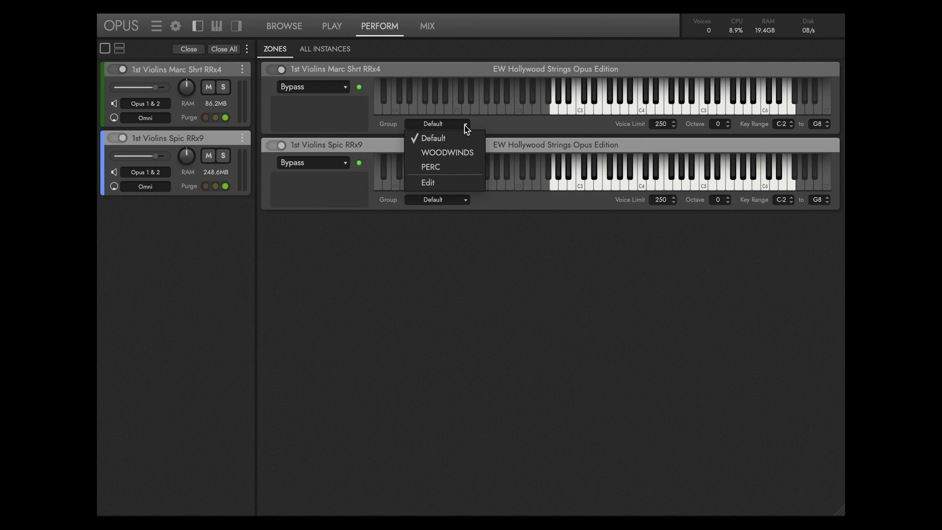
{"action": "left_click", "coordinate": [444, 186]}
{"action": "left_click", "coordinate": [499, 195]}
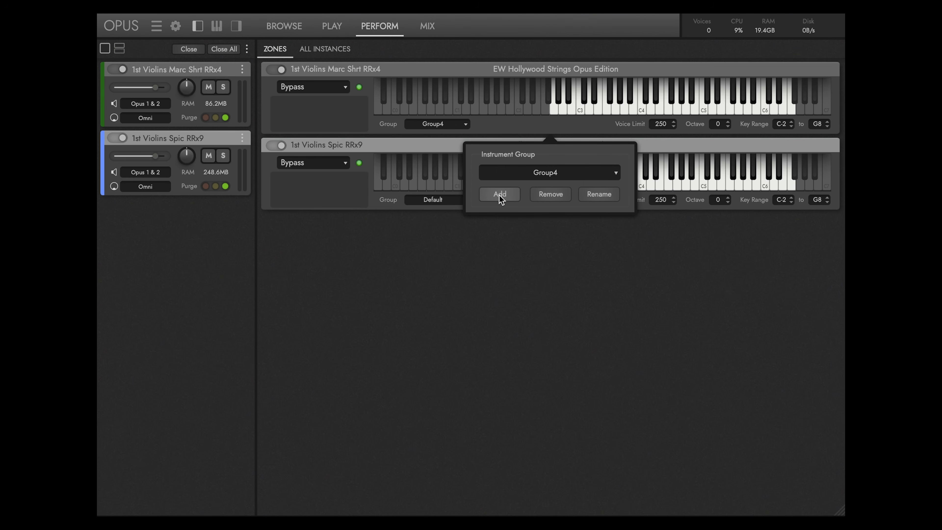
{"action": "left_click", "coordinate": [597, 196]}
{"action": "type", "text": "STRINGS"}
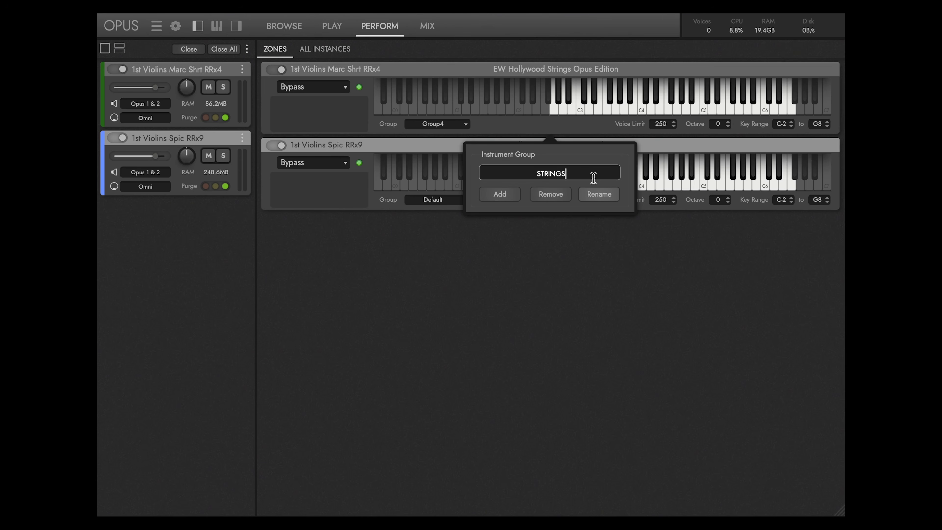
{"action": "key", "text": "Return"}
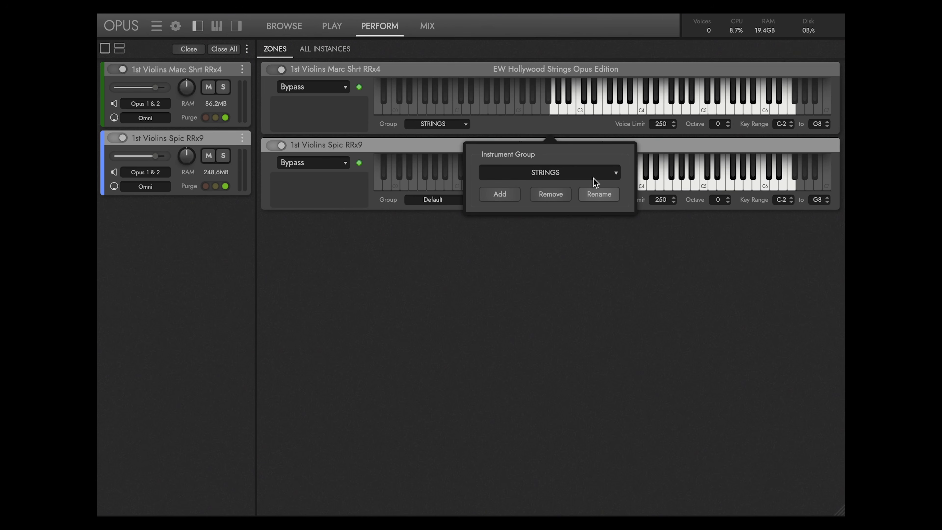
{"action": "left_click", "coordinate": [459, 265]}
{"action": "left_click", "coordinate": [466, 201]}
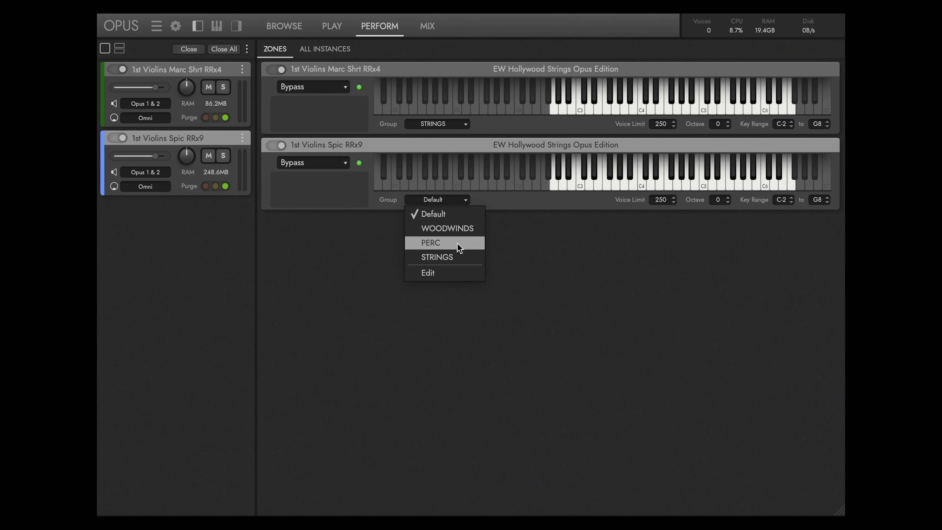
{"action": "left_click", "coordinate": [459, 257]}
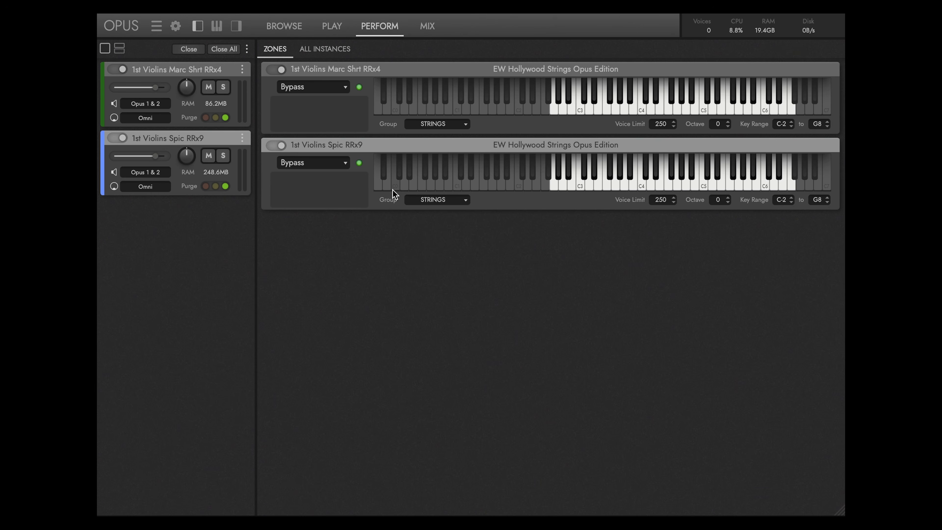
Set the two 1st Violins zones to Key Switch activation, C0 for Marc Shrt RRx4 and C#0 for Spic RRx9.
{"action": "left_click", "coordinate": [348, 88]}
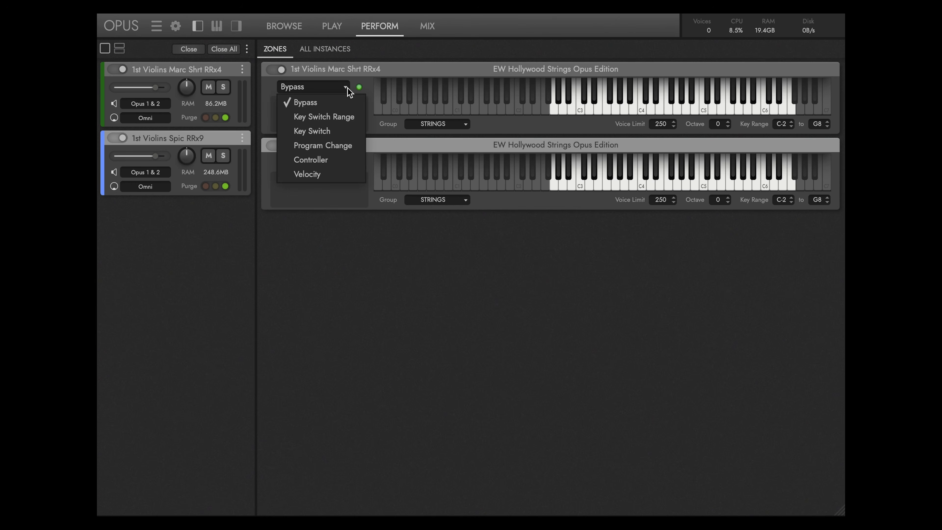
{"action": "left_click", "coordinate": [343, 131]}
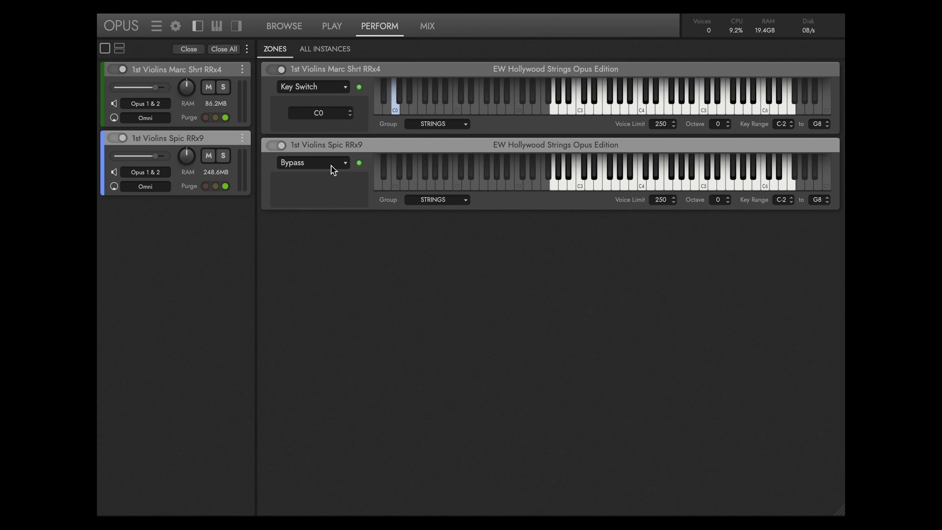
{"action": "left_click", "coordinate": [345, 163]}
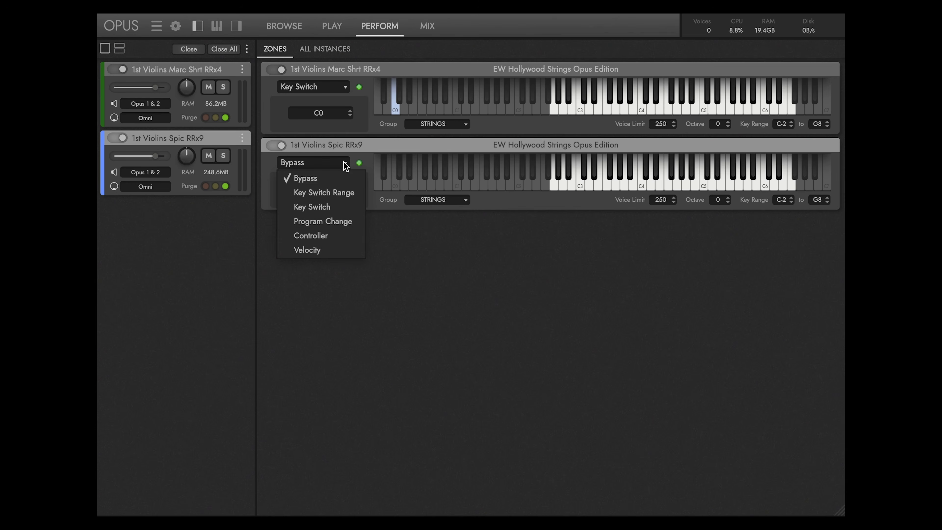
{"action": "left_click", "coordinate": [336, 208]}
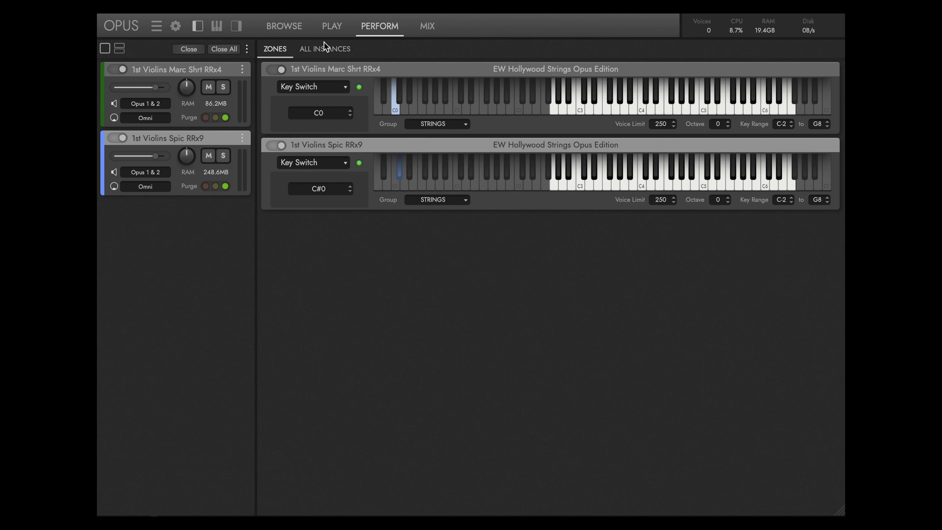
Add 3FL Marc DblTng RRx4 and 3FL StacSs DblTng RRx4 from the 3 Flutes short articulations of EW Hollywood Orchestral Woodwinds.
{"action": "left_click", "coordinate": [298, 29]}
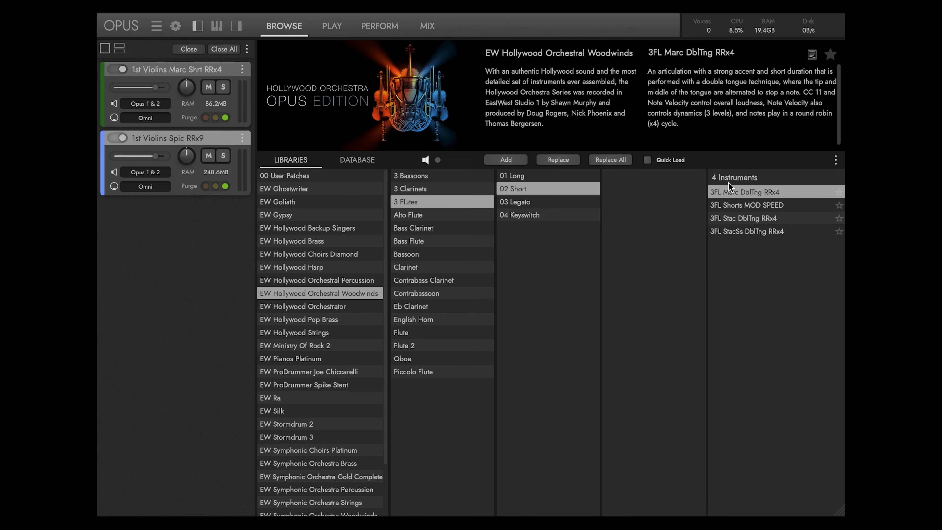
{"action": "double_click", "coordinate": [790, 197]}
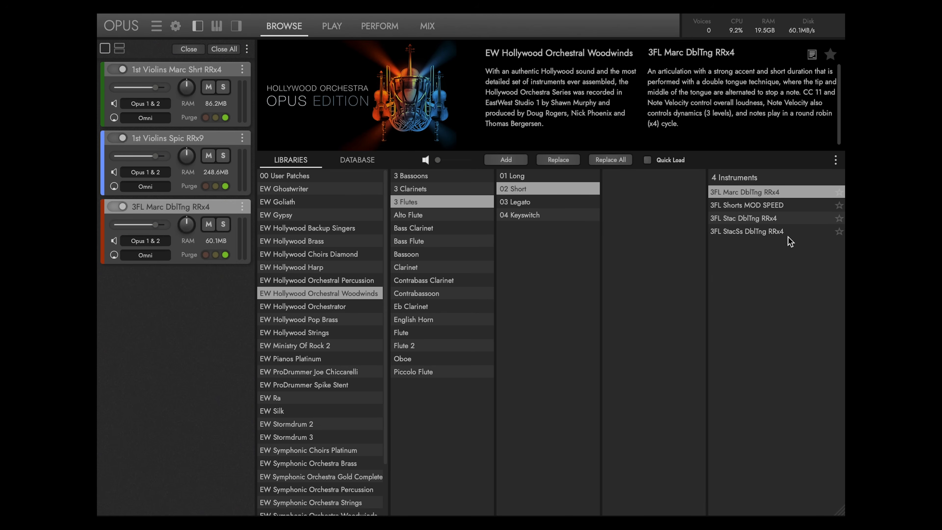
{"action": "double_click", "coordinate": [789, 232]}
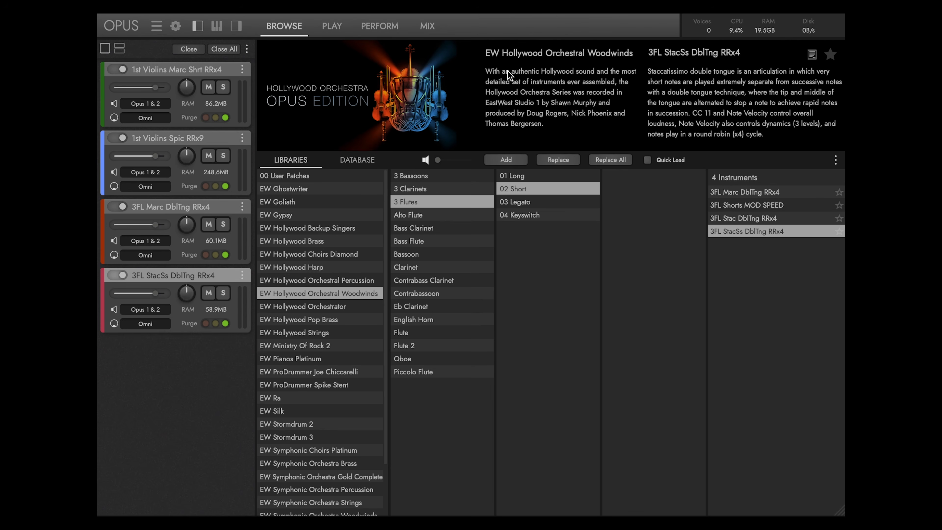
Assign the two 3FL flute zones to the WOODWINDS group on the performance page.
{"action": "left_click", "coordinate": [385, 28]}
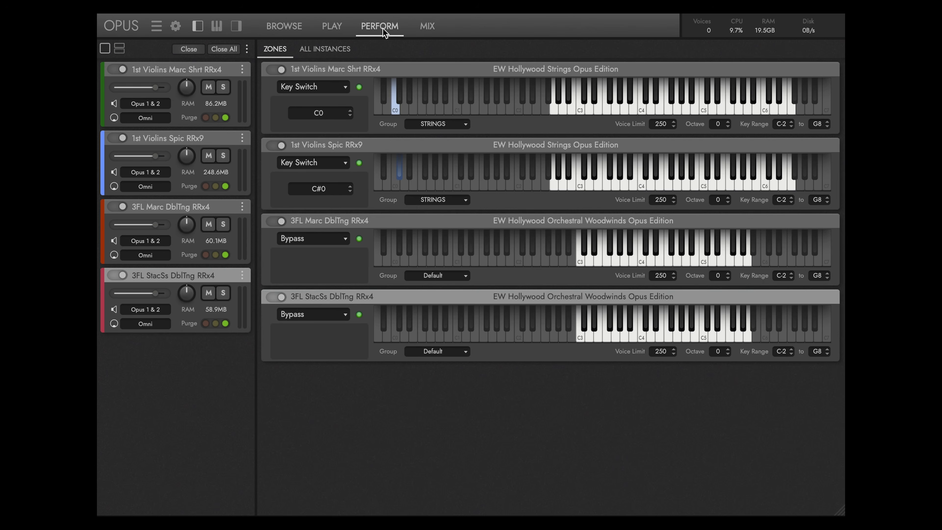
{"action": "left_click", "coordinate": [464, 275]}
{"action": "left_click", "coordinate": [457, 308]}
{"action": "left_click", "coordinate": [467, 352]}
{"action": "left_click", "coordinate": [452, 379]}
Change the activation mode of both 3FL flute zones to Key Switch.
{"action": "left_click", "coordinate": [347, 239]}
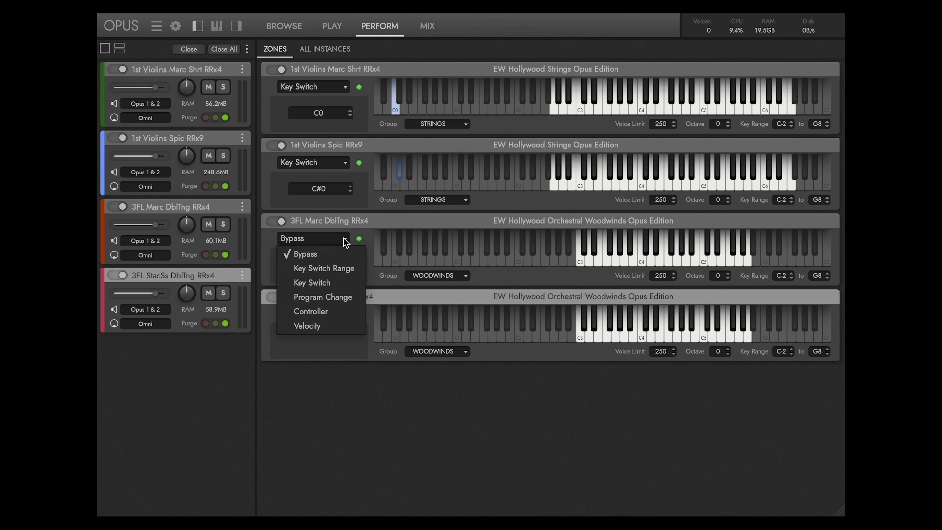
{"action": "left_click", "coordinate": [334, 281]}
{"action": "left_click", "coordinate": [347, 315]}
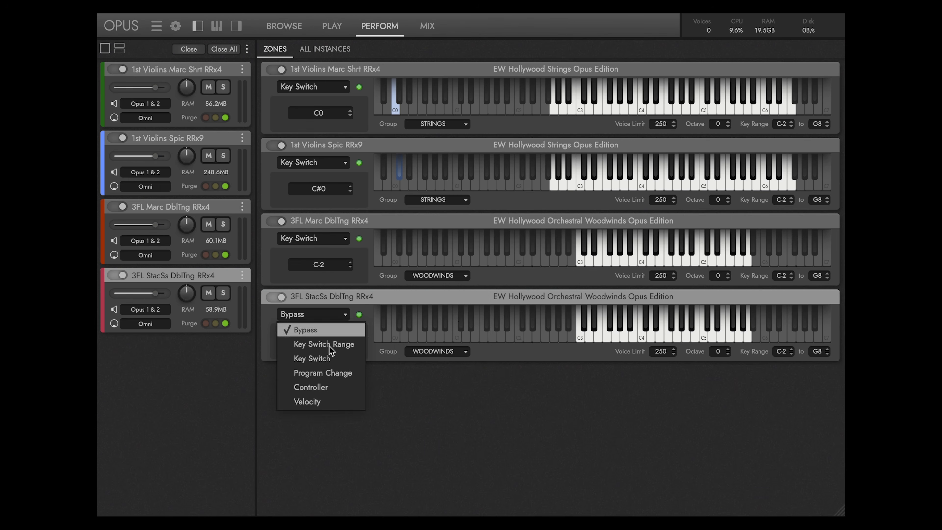
{"action": "left_click", "coordinate": [328, 360]}
Set the key switch note to C0 for 3FL Marc DblTng RRx4 and C#0 for 3FL StacSs DblTng RRx4.
{"action": "left_click", "coordinate": [327, 264]}
{"action": "left_click_drag", "start_coordinate": [338, 265], "coordinate": [300, 263]}
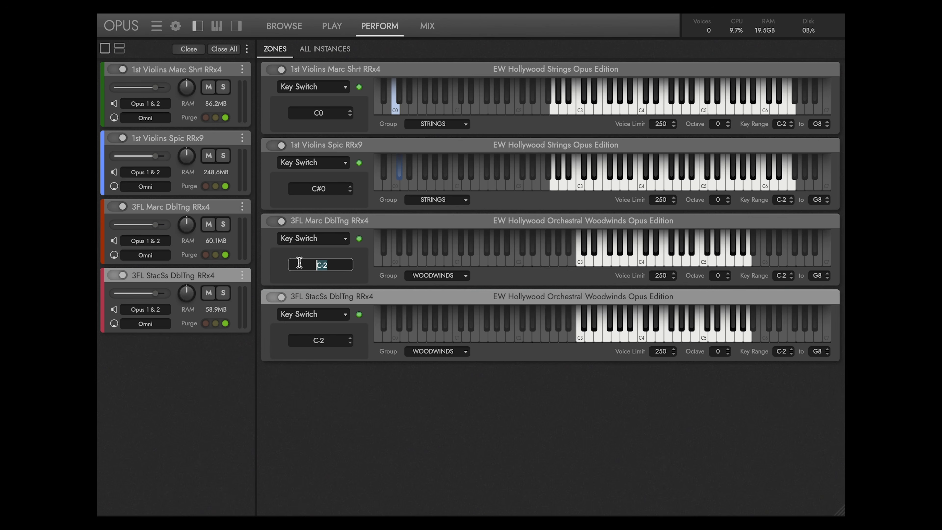
{"action": "type", "text": "C0"}
{"action": "key", "text": "Return"}
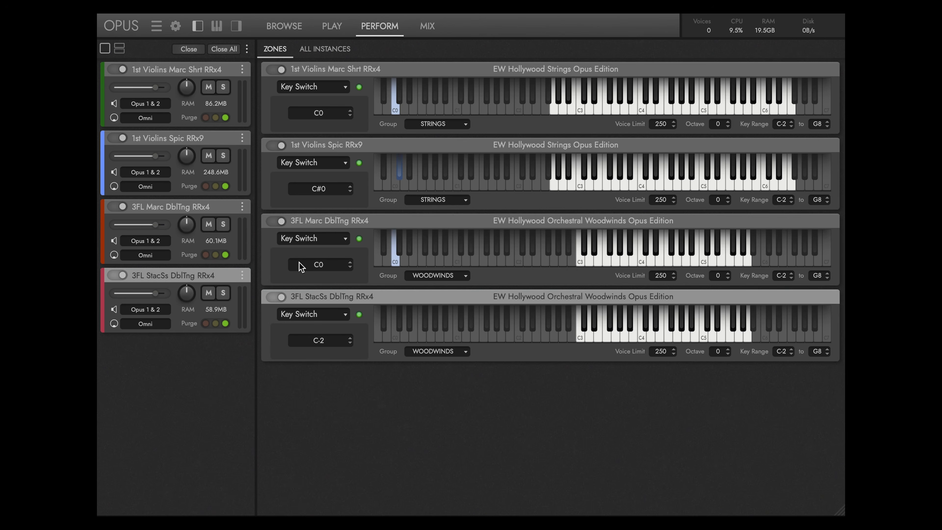
{"action": "left_click", "coordinate": [330, 341]}
{"action": "left_click_drag", "start_coordinate": [330, 341], "coordinate": [301, 340]}
{"action": "type", "text": "C#0"}
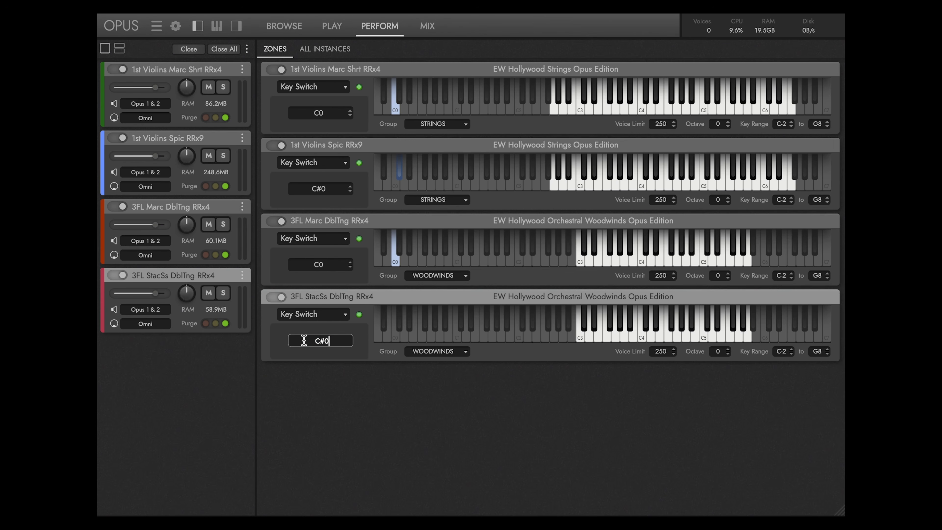
{"action": "key", "text": "Return"}
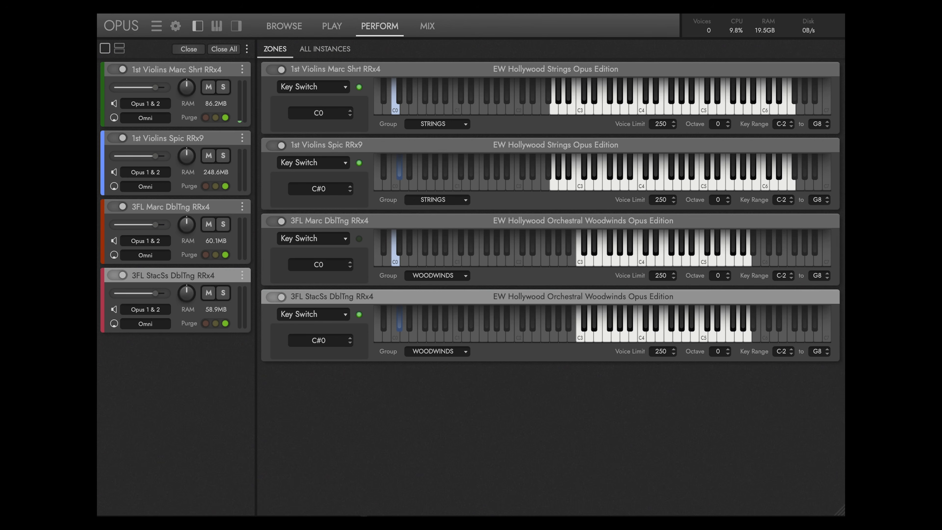
Add the Glockenspiel Lite instrument from the database and return to the performance zones.
{"action": "left_click", "coordinate": [289, 29]}
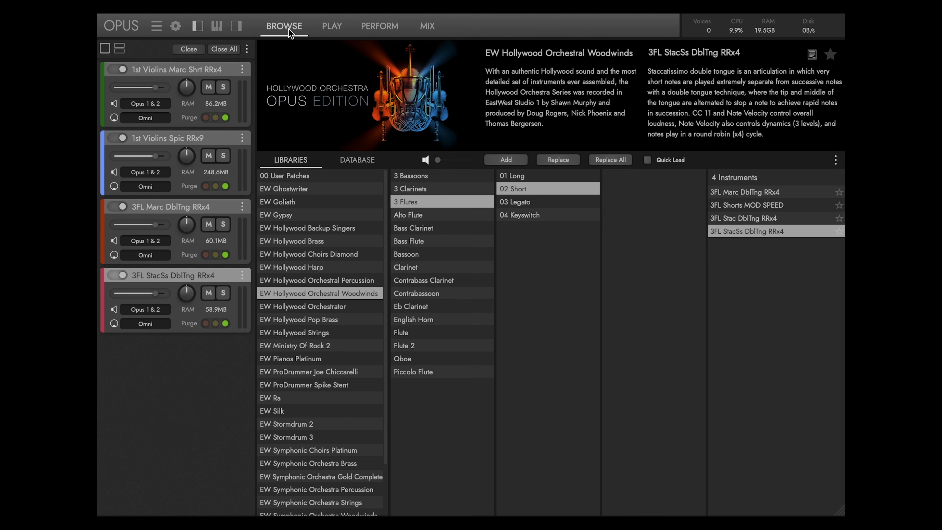
{"action": "left_click", "coordinate": [360, 160]}
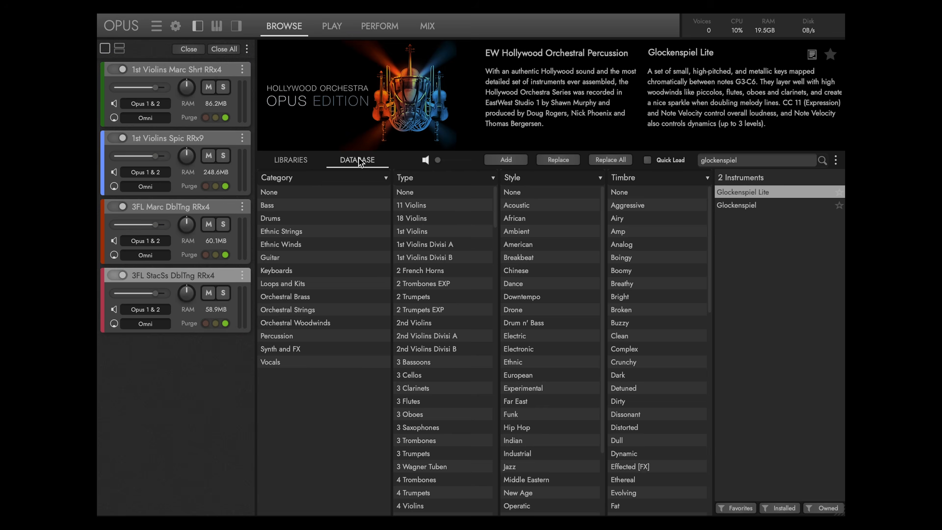
{"action": "double_click", "coordinate": [776, 193]}
{"action": "left_click", "coordinate": [386, 27]}
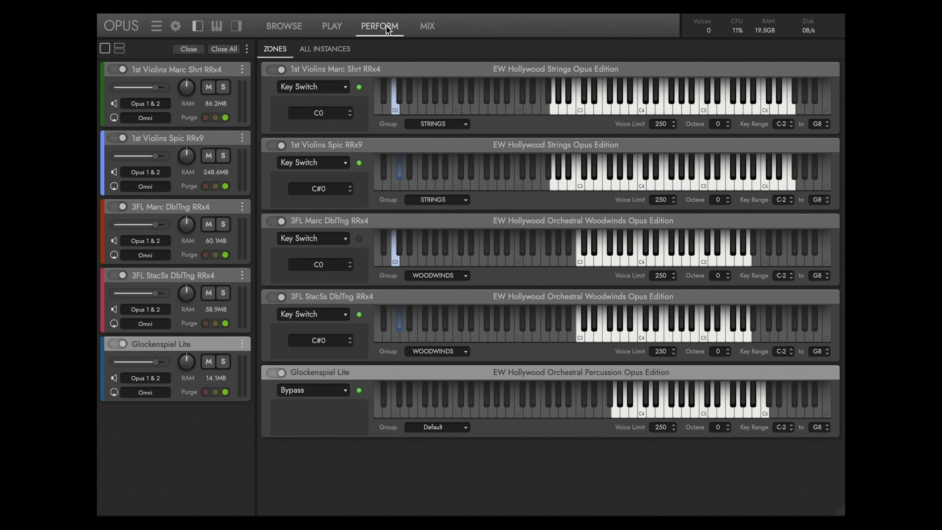
Assign the Glockenspiel Lite zone to the PERC group and change its activation mode to Velocity.
{"action": "left_click", "coordinate": [465, 428]}
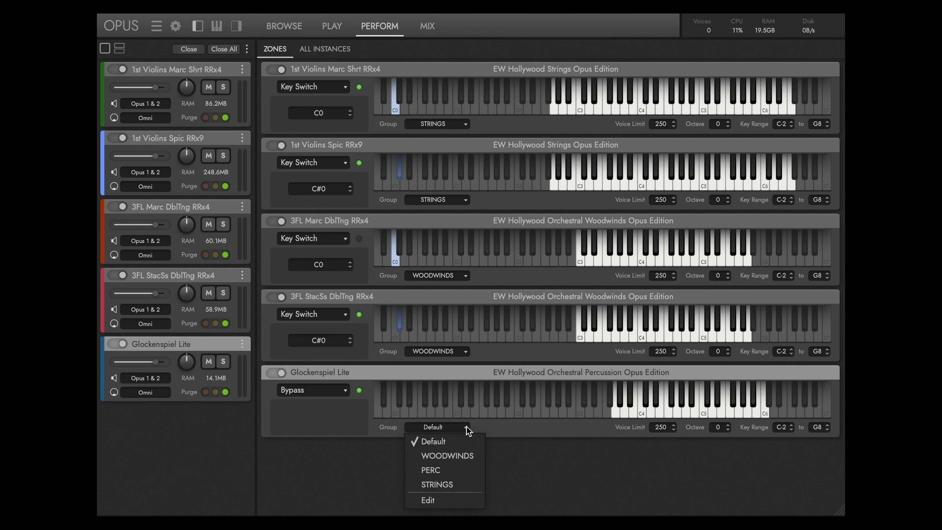
{"action": "left_click", "coordinate": [460, 472]}
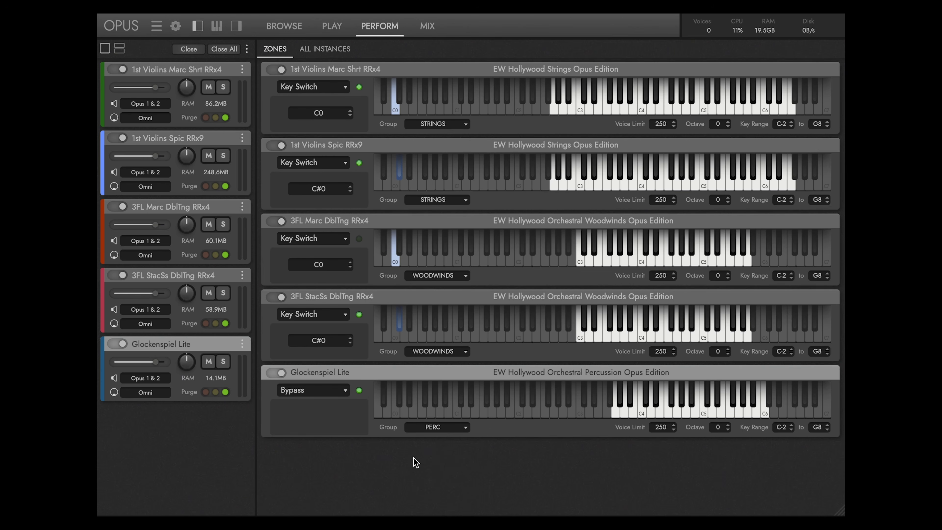
{"action": "left_click", "coordinate": [345, 390]}
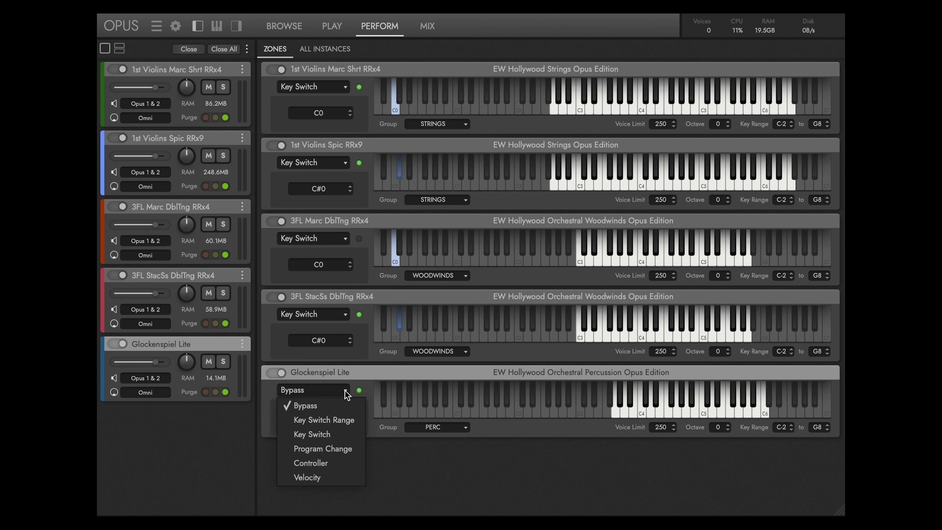
{"action": "left_click", "coordinate": [328, 478]}
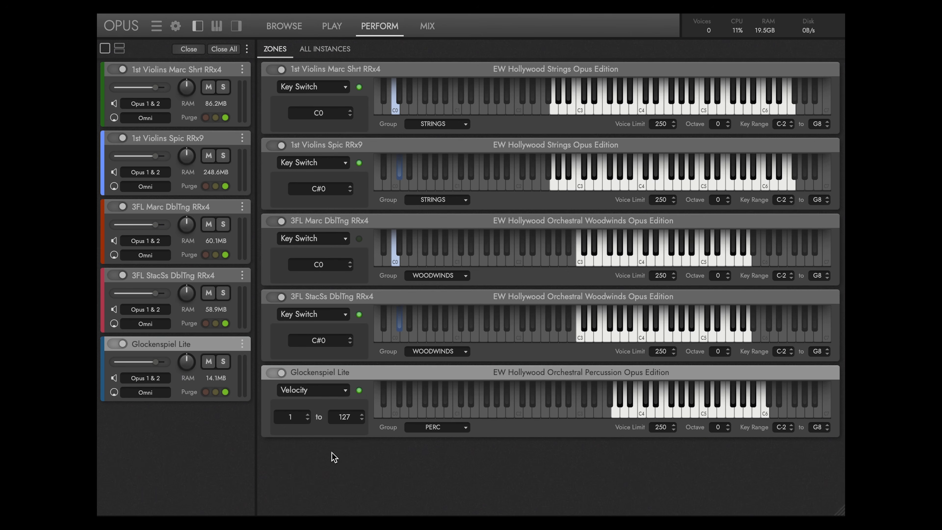
Set the Glockenspiel Lite zone's minimum velocity to 60 and its octave to -1.
{"action": "double_click", "coordinate": [293, 417]}
{"action": "type", "text": "60"}
{"action": "key", "text": "Return"}
{"action": "left_click", "coordinate": [729, 431]}
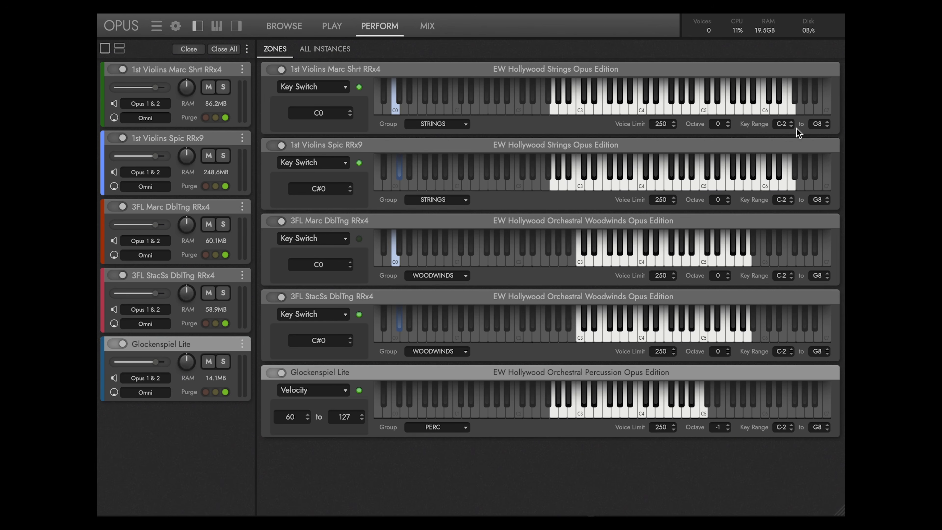
Limit the key range of the 1st Violins Marc Shrt RRx4 zone to C3 through A5.
{"action": "left_click", "coordinate": [789, 123]}
{"action": "type", "text": "C3"}
{"action": "key", "text": "Return"}
{"action": "double_click", "coordinate": [820, 124]}
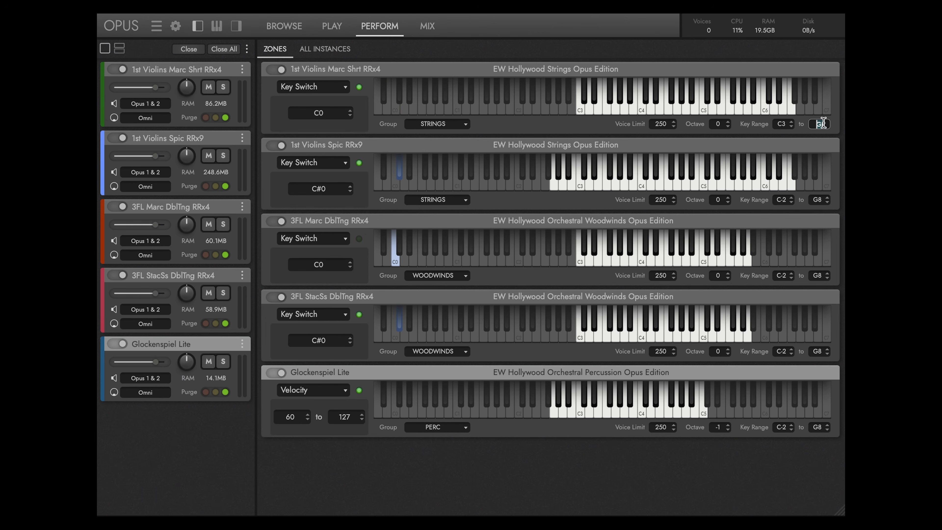
{"action": "type", "text": "A5"}
{"action": "key", "text": "Return"}
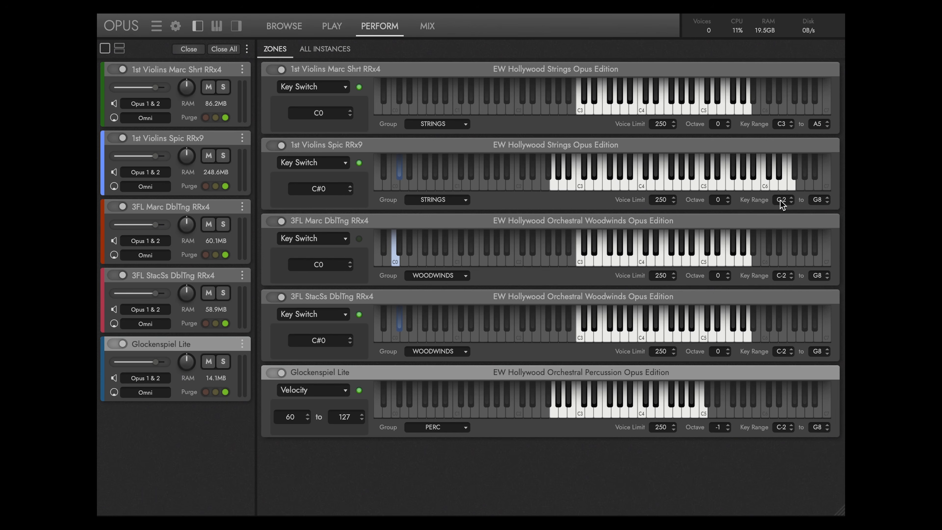
Limit the key range of the 1st Violins Spic RRx9 zone to C3 through A5.
{"action": "left_click", "coordinate": [788, 199]}
{"action": "key", "text": "Return"}
{"action": "double_click", "coordinate": [824, 201]}
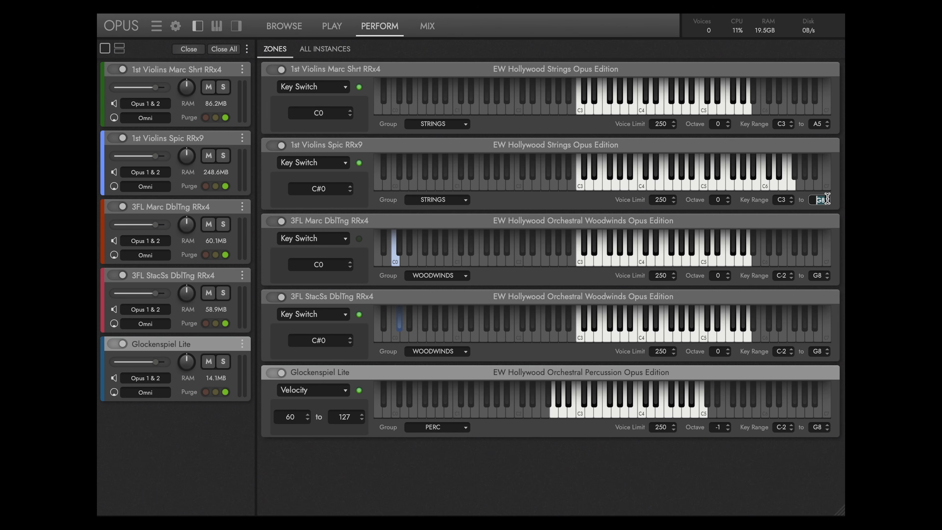
{"action": "type", "text": "A5"}
{"action": "key", "text": "Return"}
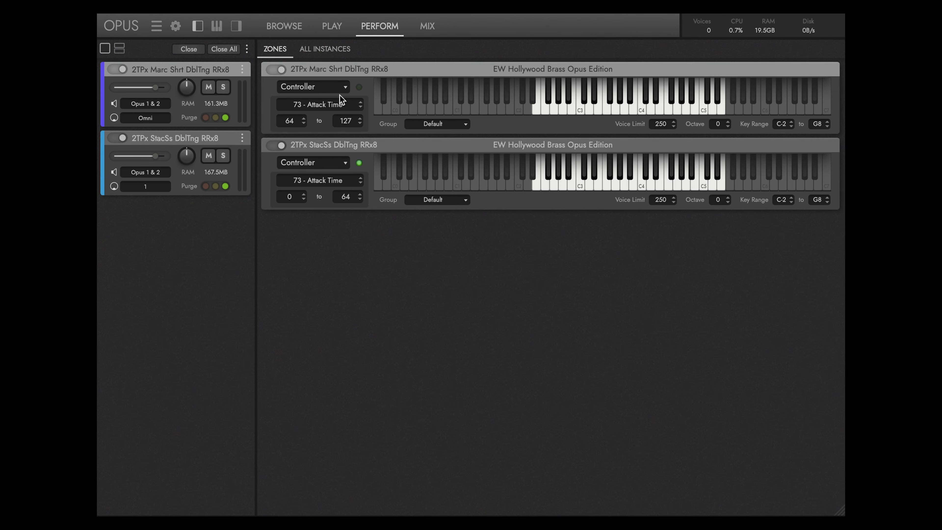
Try the Controller and Key Switch Range activation modes on the 2TPx Marc Shrt DblTng RRx8 zone, finishing on Program Change.
{"action": "left_click", "coordinate": [344, 88]}
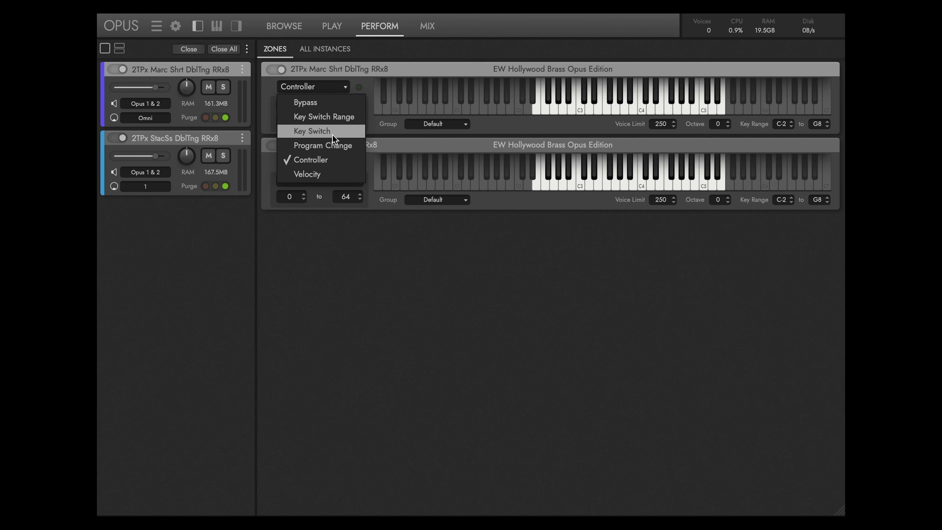
{"action": "left_click", "coordinate": [341, 165]}
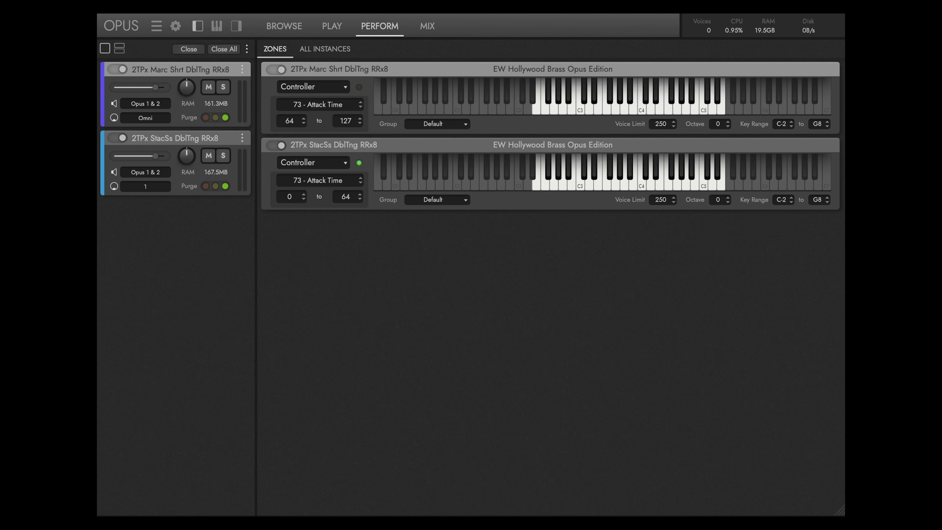
{"action": "left_click", "coordinate": [345, 88]}
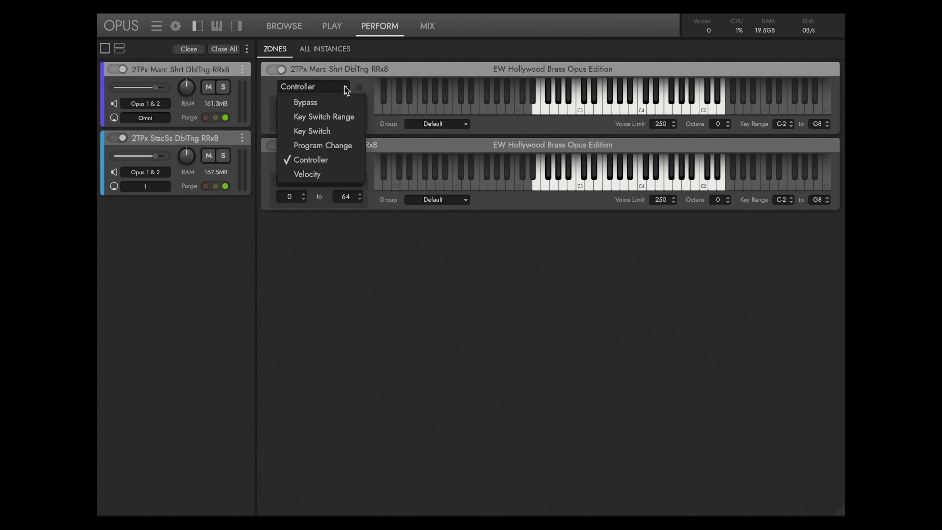
{"action": "left_click", "coordinate": [337, 117]}
{"action": "left_click", "coordinate": [345, 88]}
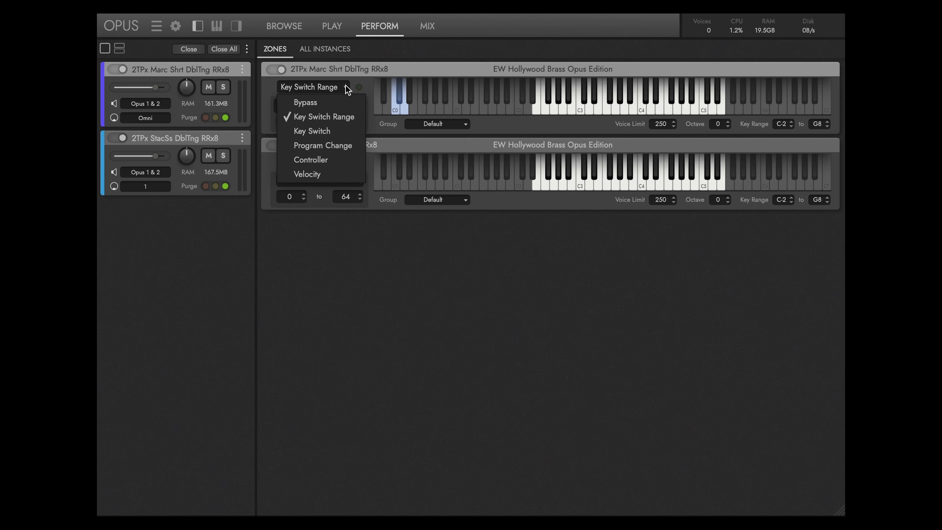
{"action": "left_click", "coordinate": [335, 145]}
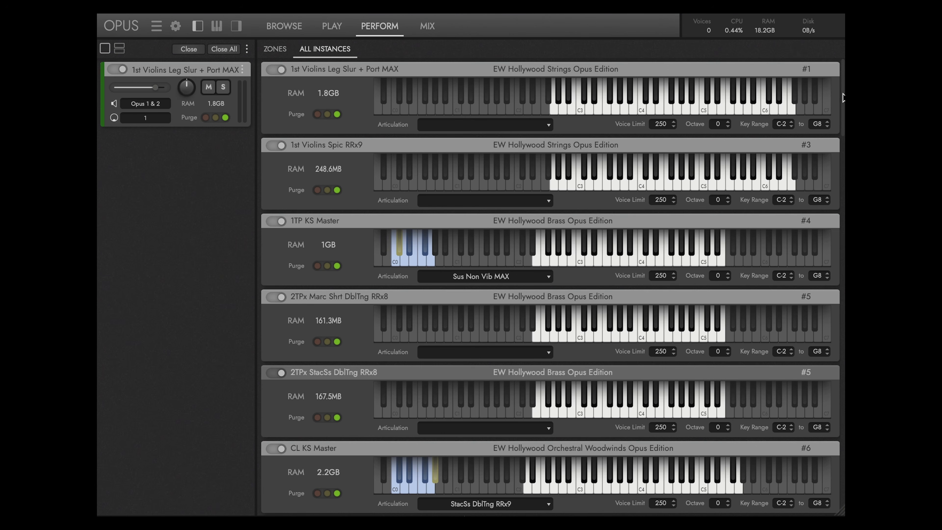
Purge and reload the samples of 1st Violins Spic RRx9 and 1TP KS Master in the all-instances list.
{"action": "scroll", "coordinate": [842, 111], "scroll_direction": "down", "scroll_amount": 1}
{"action": "left_click_drag", "start_coordinate": [842, 109], "coordinate": [841, 74]}
{"action": "left_click", "coordinate": [318, 189]}
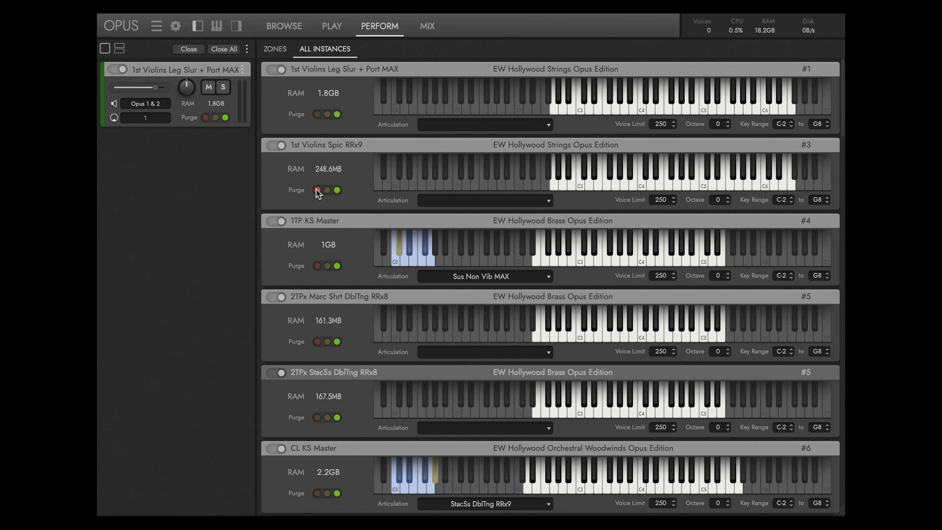
{"action": "left_click", "coordinate": [318, 267]}
{"action": "left_click", "coordinate": [337, 266]}
{"action": "left_click", "coordinate": [337, 189]}
Purge the samples of 1st Violins Leg Slur + Port MAX, reload them, and purge them again.
{"action": "left_click", "coordinate": [318, 114]}
{"action": "left_click", "coordinate": [337, 114]}
{"action": "left_click", "coordinate": [317, 114]}
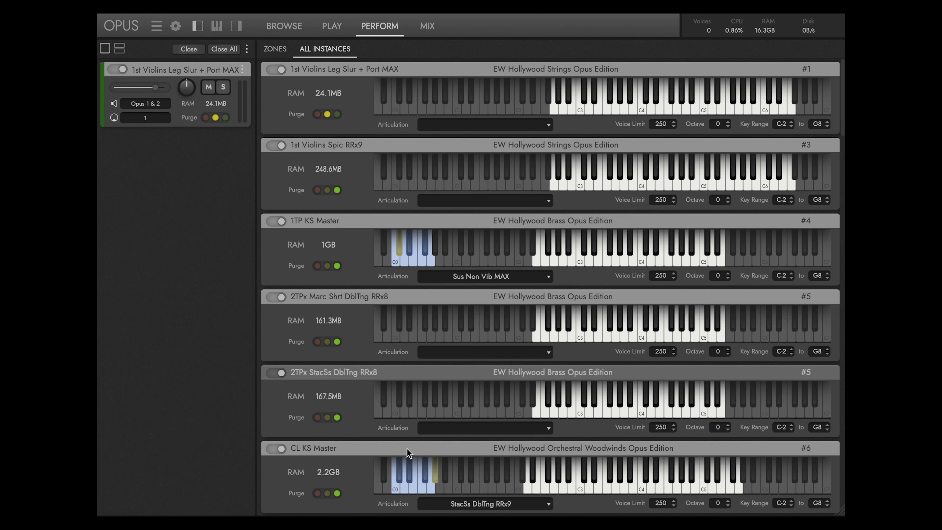
Select the Leg Slur Runs articulation for CL KS Master, and for 2TPx Marc Shrt set voice limit 251 and adjust the octave.
{"action": "left_click", "coordinate": [413, 485]}
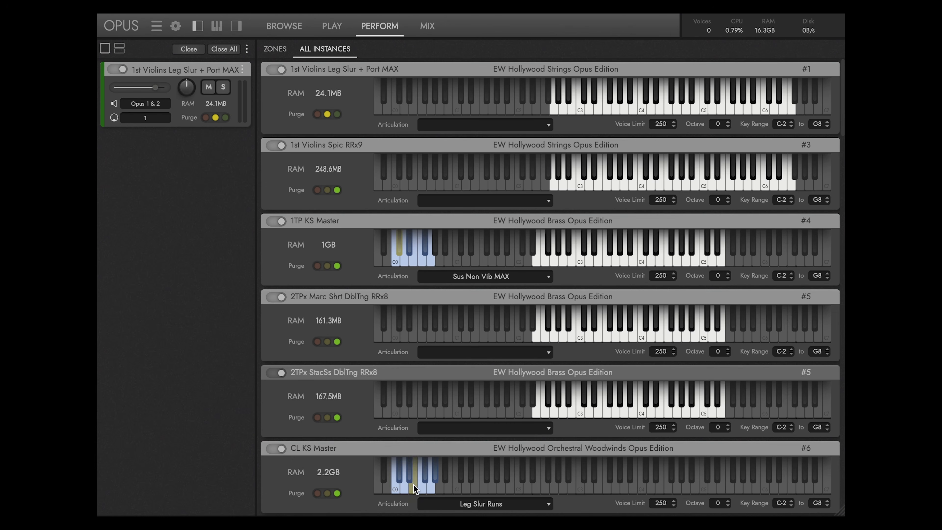
{"action": "left_click", "coordinate": [673, 349]}
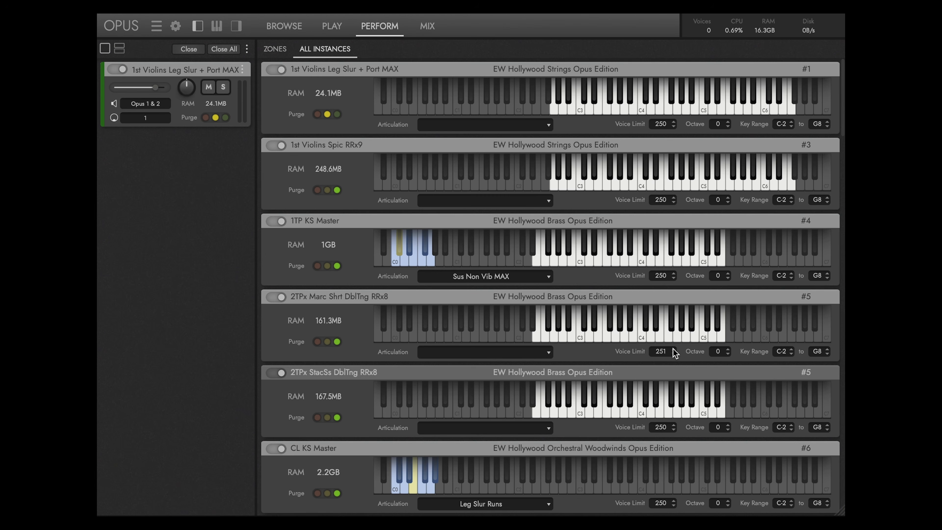
{"action": "left_click", "coordinate": [727, 350]}
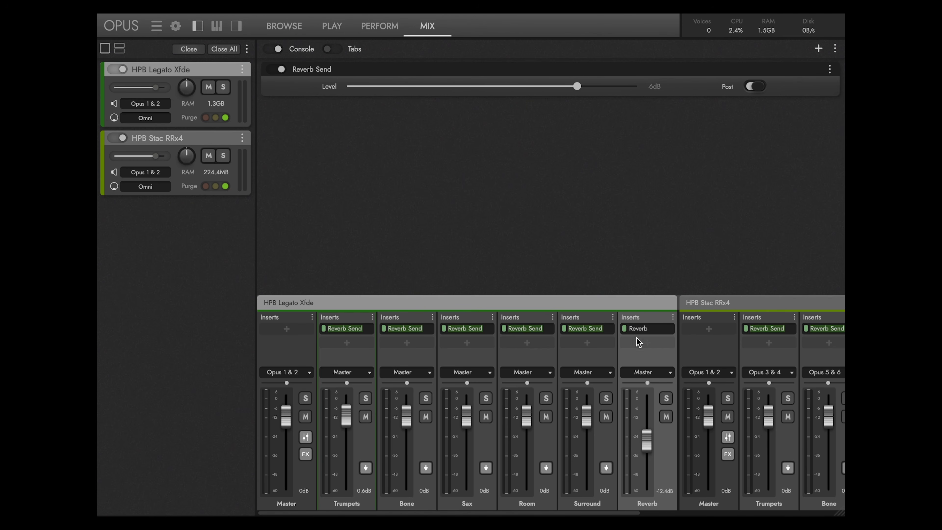
Inspect the effects of the Reverb and Surround channels in the HPB Legato Xfde mixer.
{"action": "left_click", "coordinate": [644, 356]}
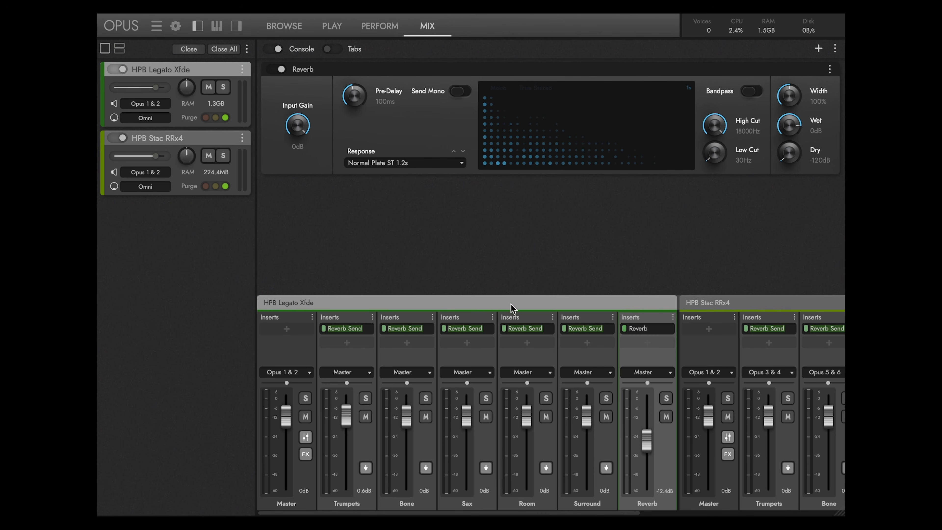
{"action": "left_click", "coordinate": [581, 360]}
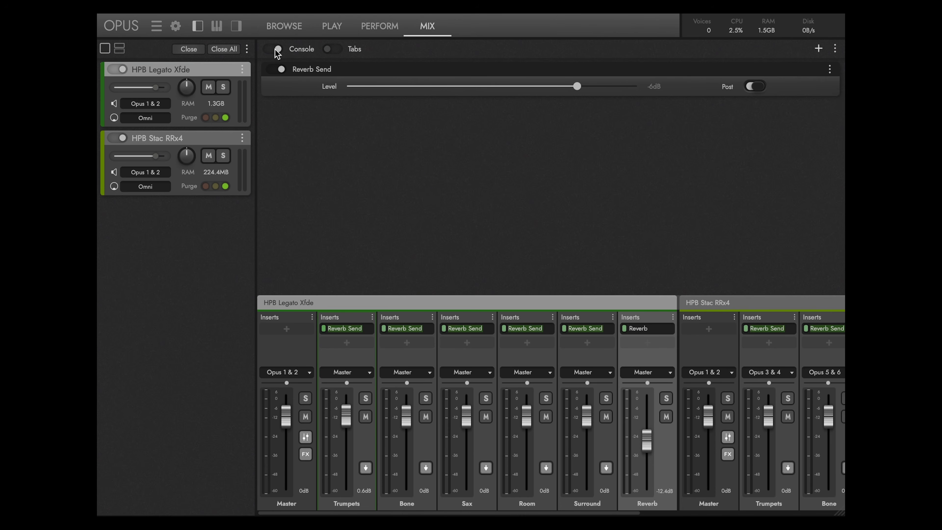
{"action": "mouse_move", "coordinate": [354, 514]}
{"action": "left_mouse_down"}
{"action": "mouse_move", "coordinate": [611, 515]}
{"action": "mouse_move", "coordinate": [362, 514]}
{"action": "left_mouse_up"}
Switch the mixer to Tabs view, look through the HPB Stac RRx4 and HPB Legato Xfde channels, and return to Console view.
{"action": "left_click", "coordinate": [328, 49]}
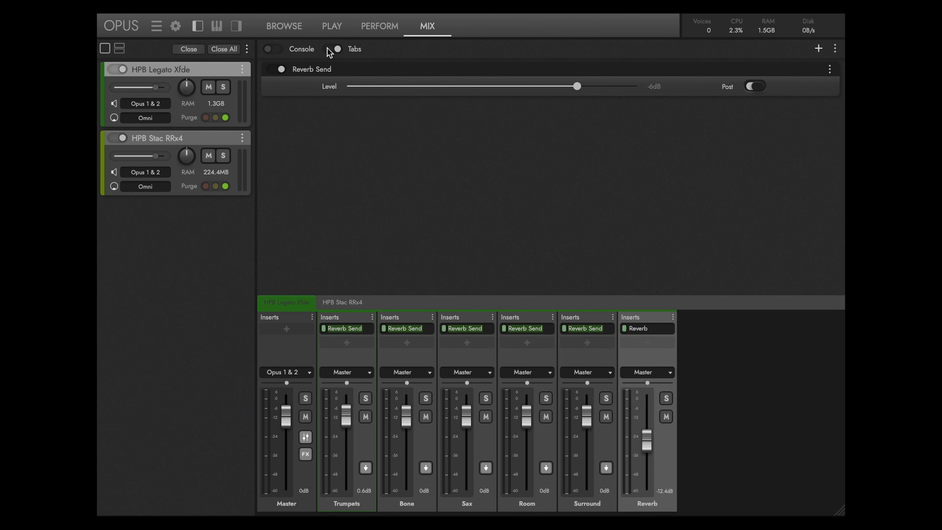
{"action": "left_click", "coordinate": [343, 303]}
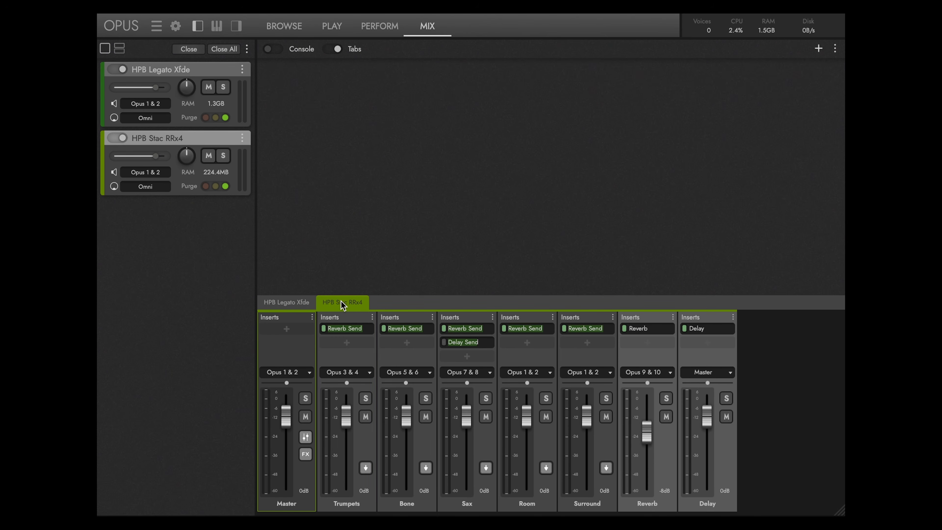
{"action": "left_click", "coordinate": [290, 302]}
{"action": "left_click", "coordinate": [274, 49]}
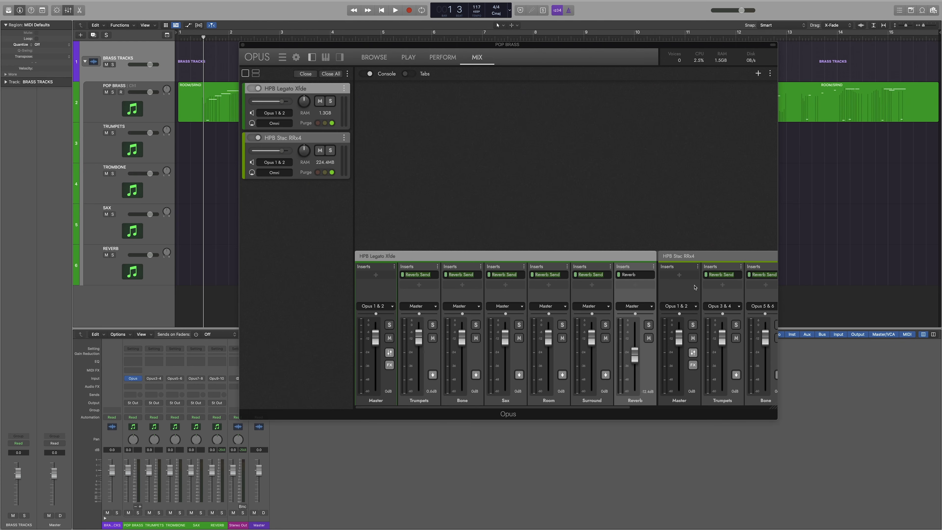
In the DAW mixer, choose Opus as Multi-Output (10xStereo) for the POP BRASS channel's instrument.
{"action": "left_click", "coordinate": [140, 379]}
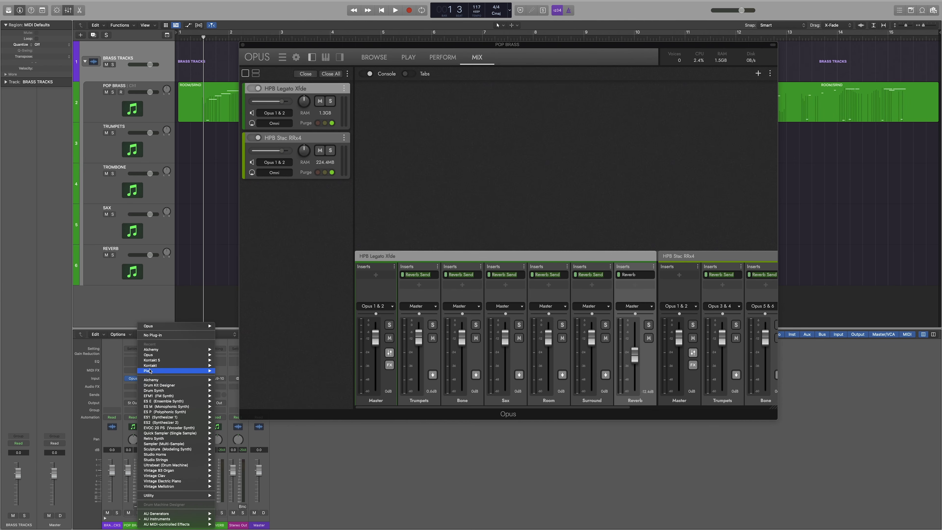
{"action": "mouse_move", "coordinate": [160, 357]}
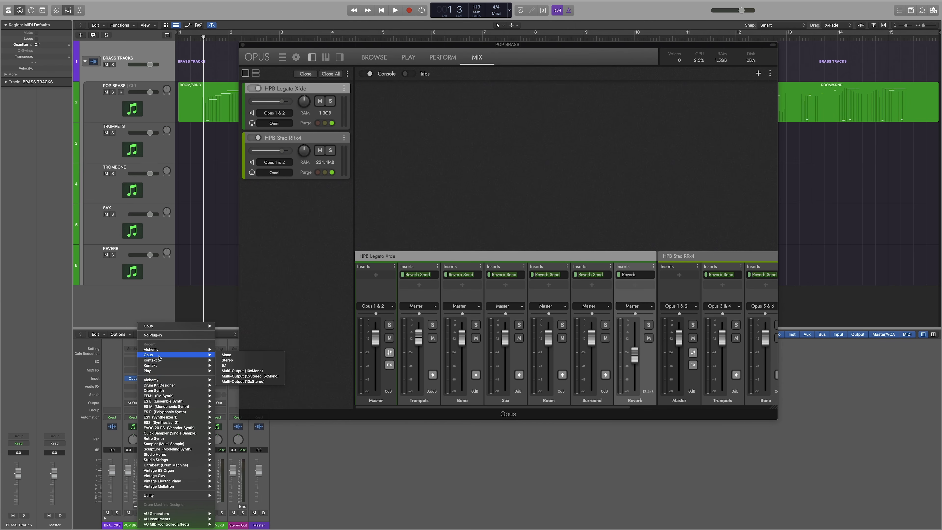
{"action": "left_click", "coordinate": [266, 382]}
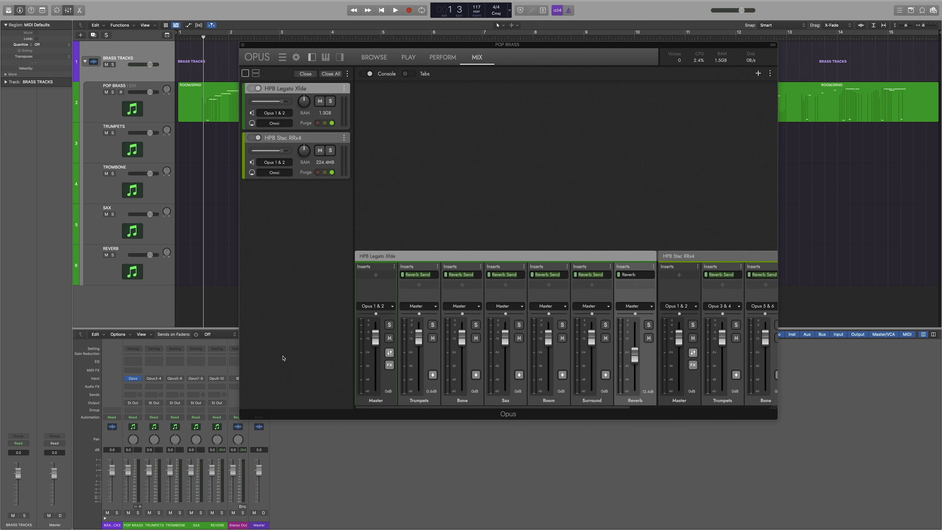
Go through the REVERB, SAX, TROMBONE, TRUMPETS and POP BRASS tracks to review their output routing.
{"action": "left_click", "coordinate": [104, 252]}
{"action": "left_click", "coordinate": [104, 227]}
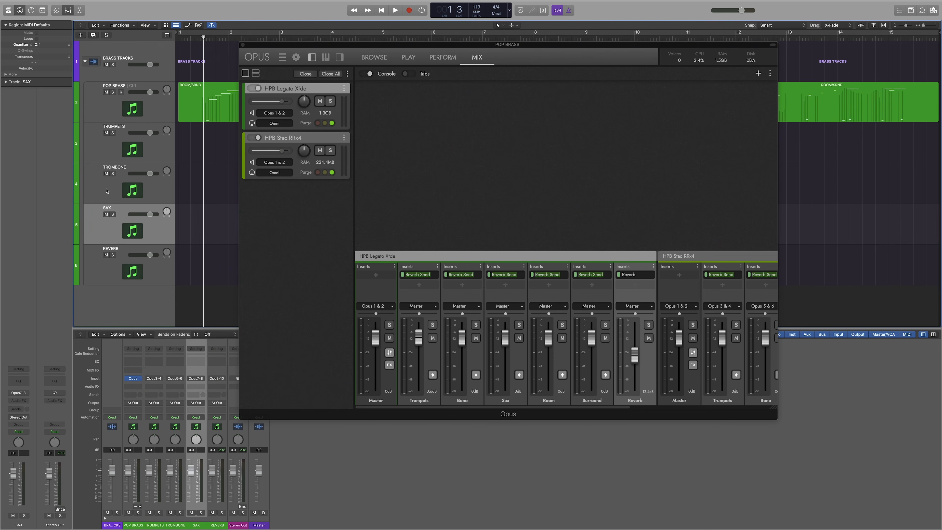
{"action": "left_click", "coordinate": [105, 189]}
{"action": "left_click", "coordinate": [105, 149]}
{"action": "left_click", "coordinate": [103, 109]}
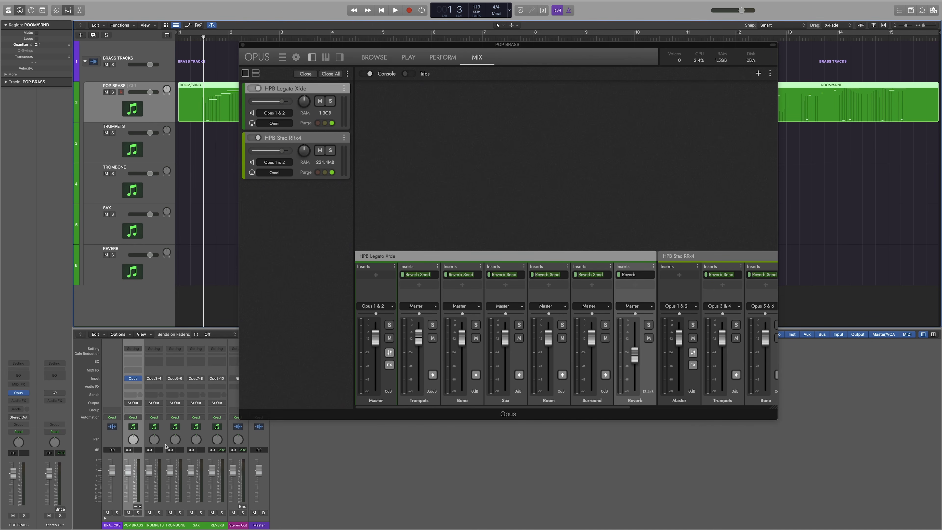
Add another aux output channel to the POP BRASS instrument and create an arrangement track for it.
{"action": "left_click", "coordinate": [140, 507]}
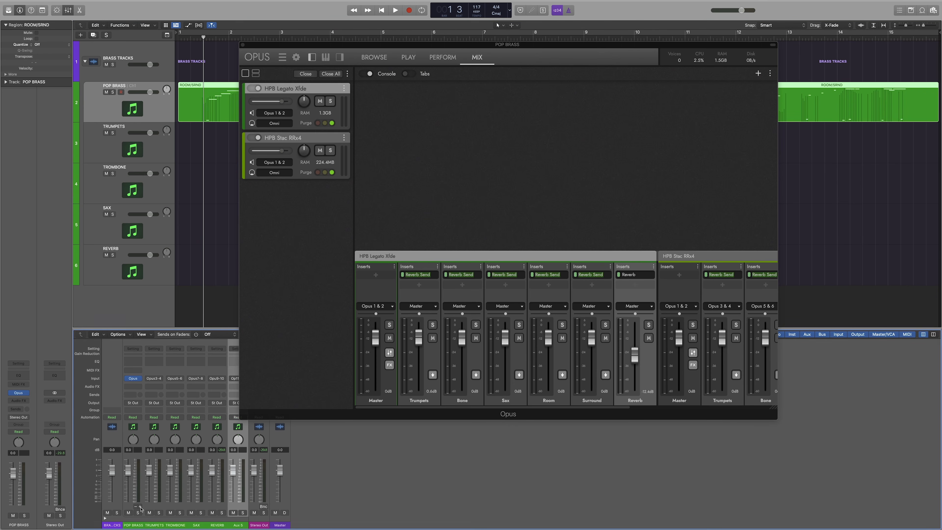
{"action": "right_click", "coordinate": [240, 527]}
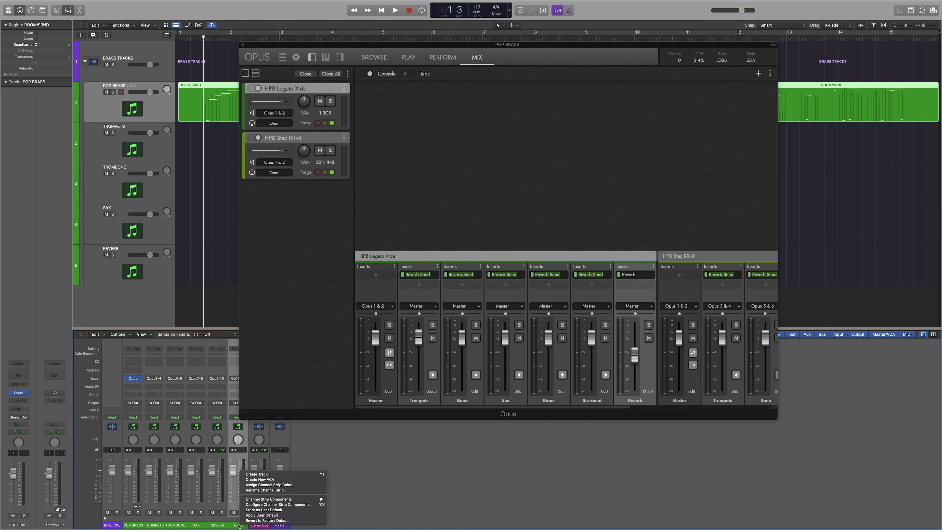
{"action": "left_click", "coordinate": [283, 475]}
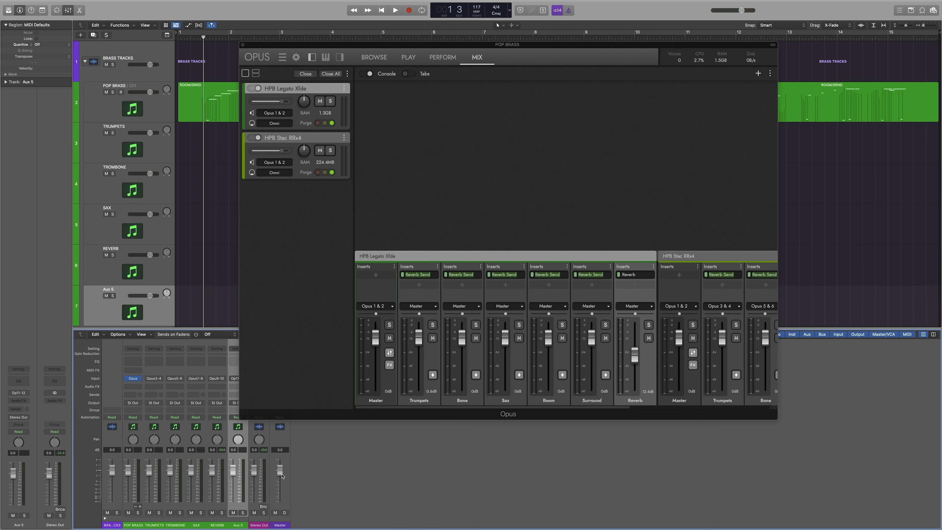
Rename the new aux track as EXAMPLE.
{"action": "double_click", "coordinate": [108, 290]}
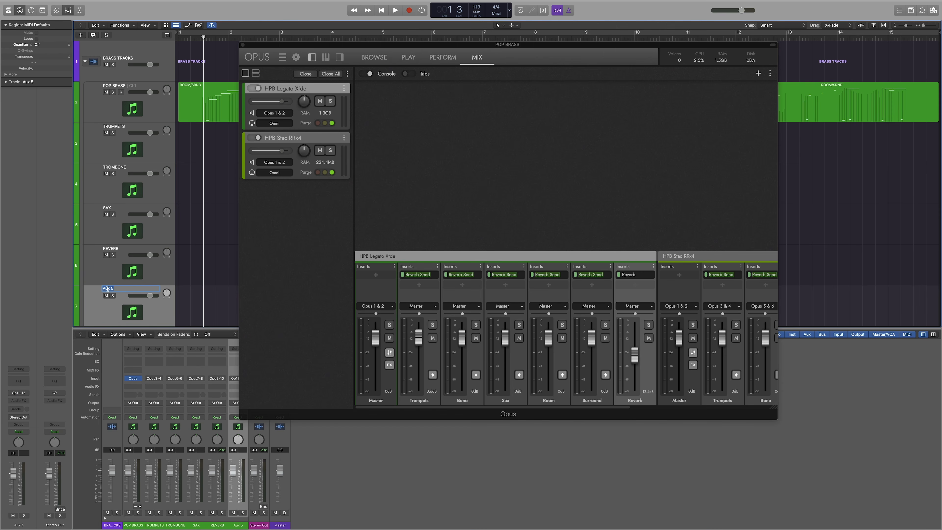
{"action": "type", "text": "EXAMPLE"}
{"action": "key", "text": "Return"}
Examine the output choices of the Trumpets channel in HPB Legato Xfde, leaving its routing as is.
{"action": "left_click", "coordinate": [421, 305]}
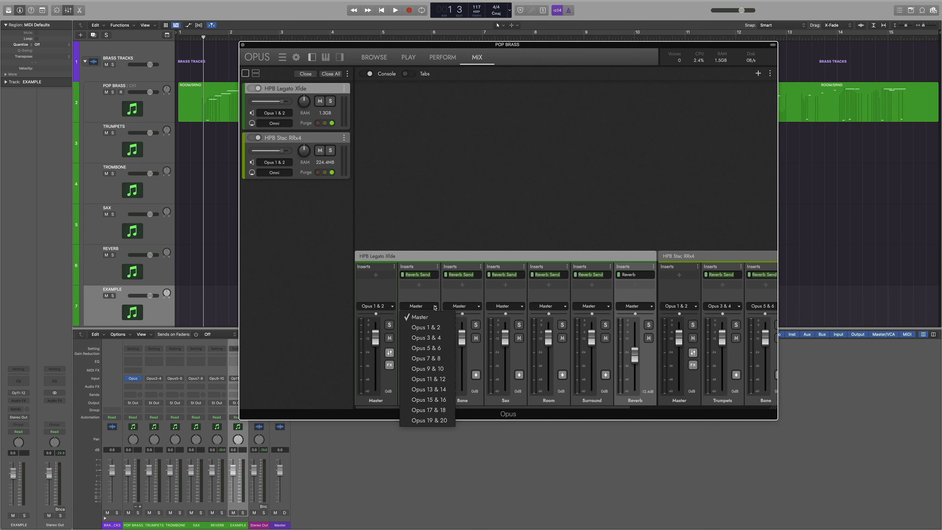
{"action": "left_click", "coordinate": [427, 297]}
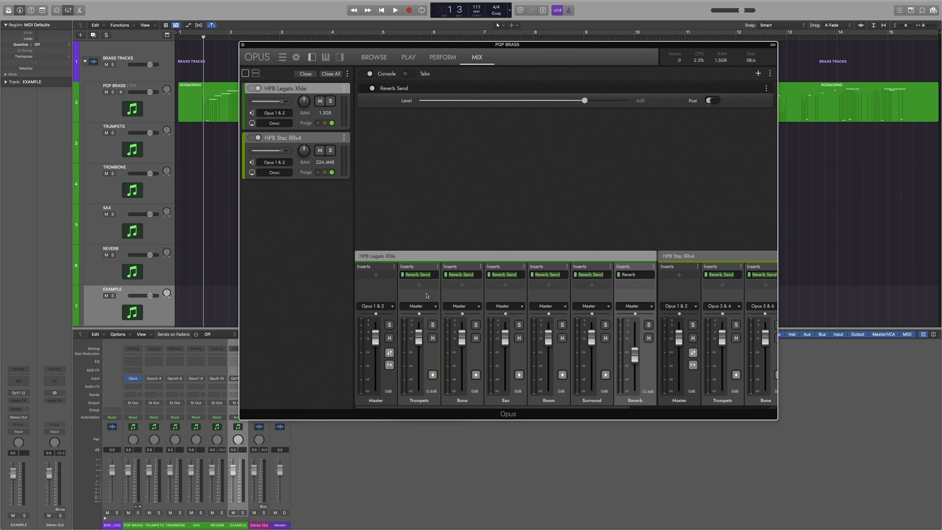
Examine the output choices of the Reverb channel in HPB Legato Xfde and the effect settings of its Reverb and Trumpets channels.
{"action": "left_click", "coordinate": [652, 306]}
{"action": "left_click", "coordinate": [640, 298]}
{"action": "left_click", "coordinate": [639, 298]}
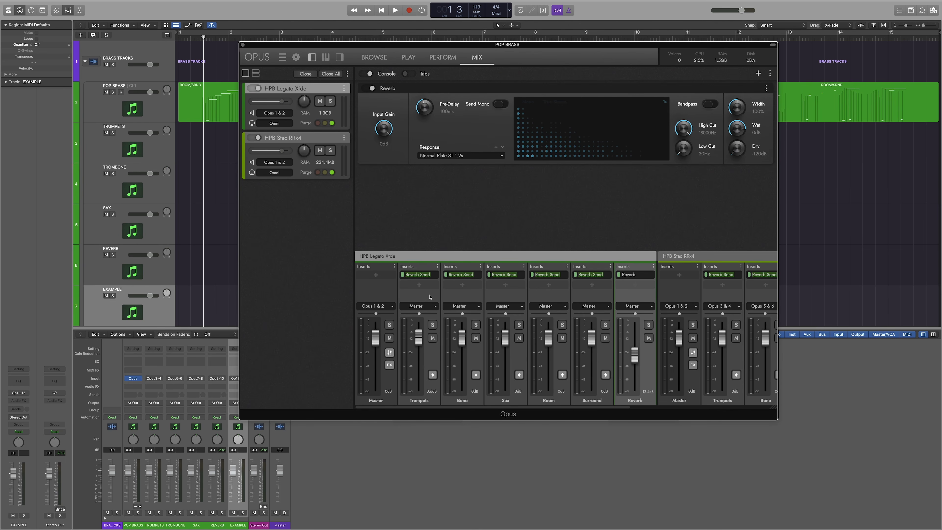
{"action": "left_click", "coordinate": [419, 298]}
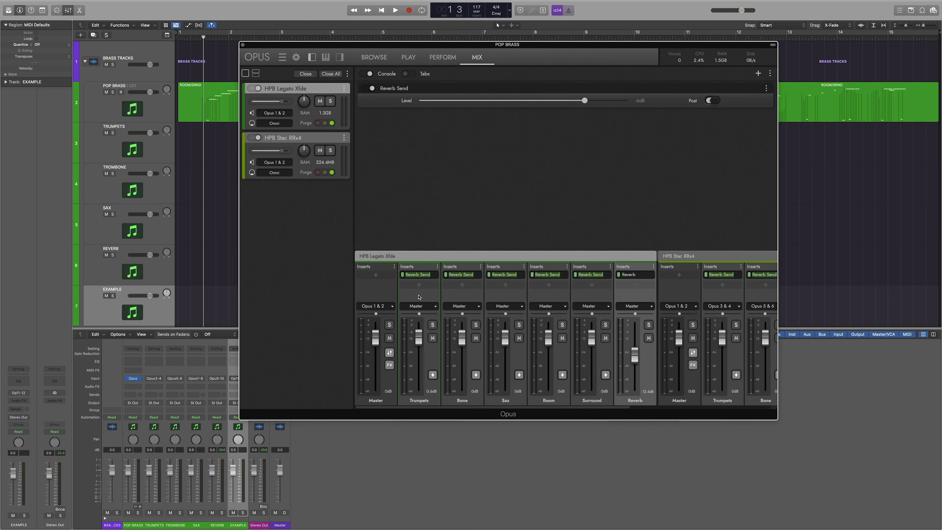
Check the number of plugin stereo busses in the output configuration of the audio engine preferences.
{"action": "left_click", "coordinate": [296, 58]}
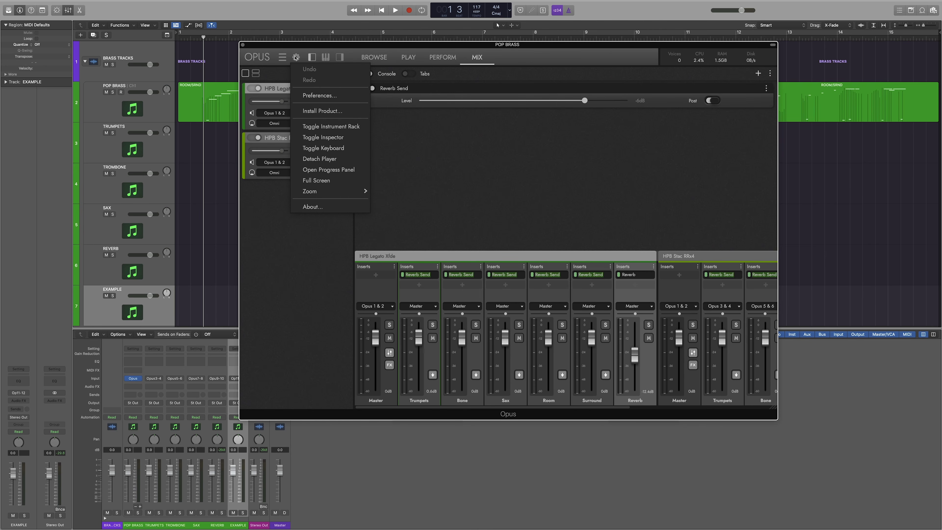
{"action": "left_click", "coordinate": [318, 95]}
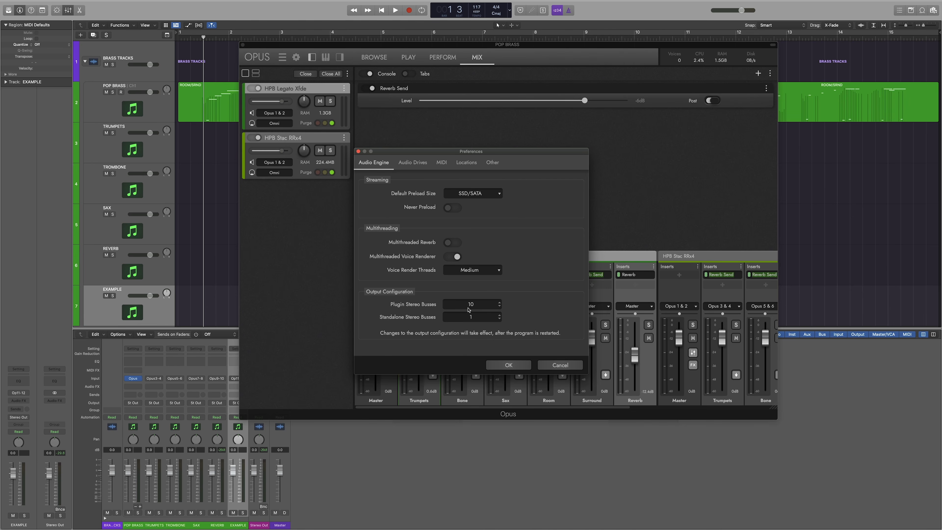
{"action": "left_click", "coordinate": [560, 365]}
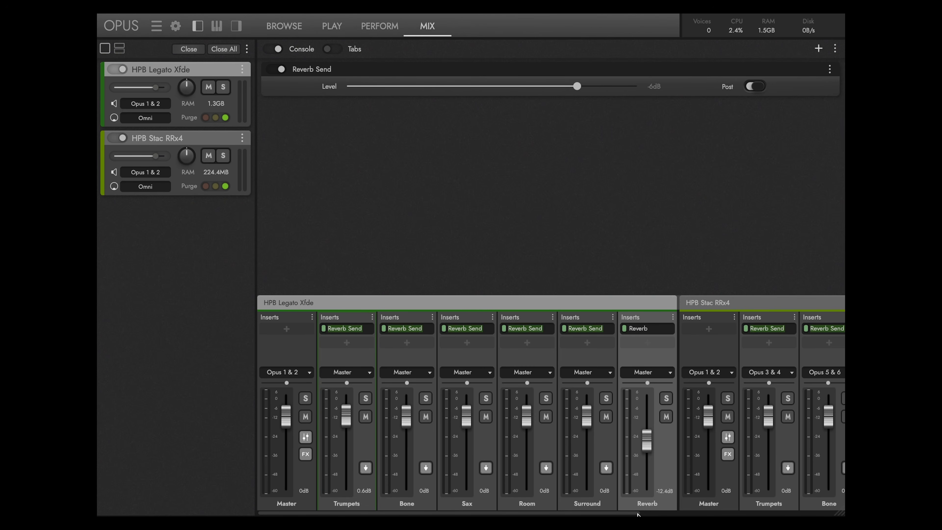
Review the output routing of the HPB Stac RRx4 mixer channels and the key switch zones of both instruments.
{"action": "left_click_drag", "start_coordinate": [638, 514], "coordinate": [840, 503]}
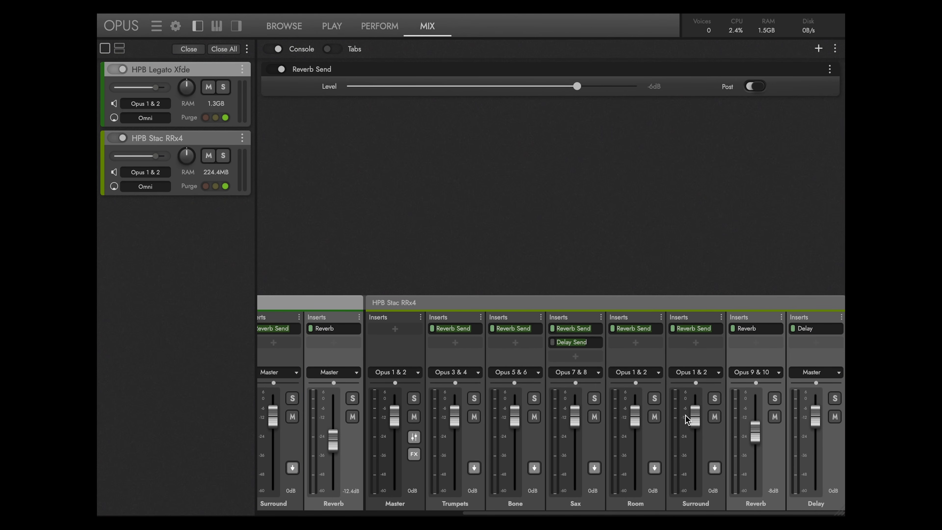
{"action": "left_click", "coordinate": [384, 29]}
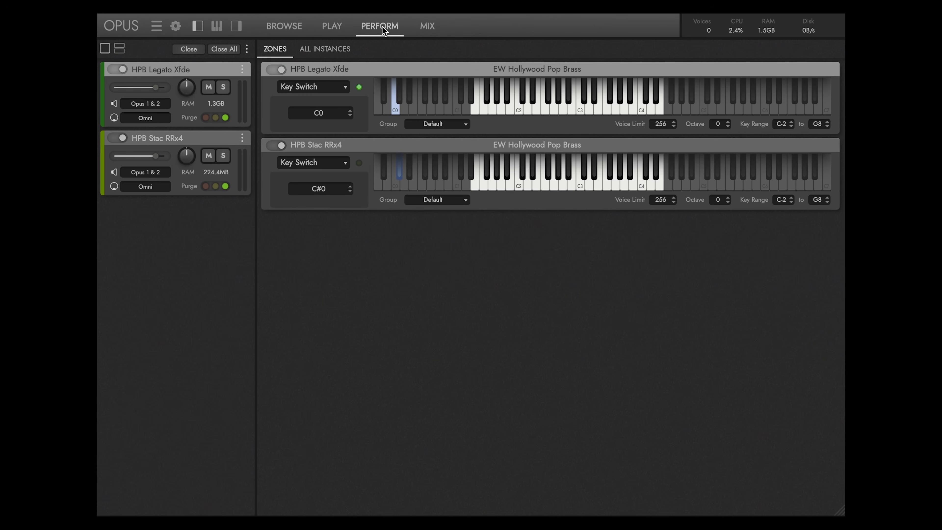
{"action": "left_click", "coordinate": [428, 27]}
{"action": "left_click_drag", "start_coordinate": [536, 515], "coordinate": [261, 513]}
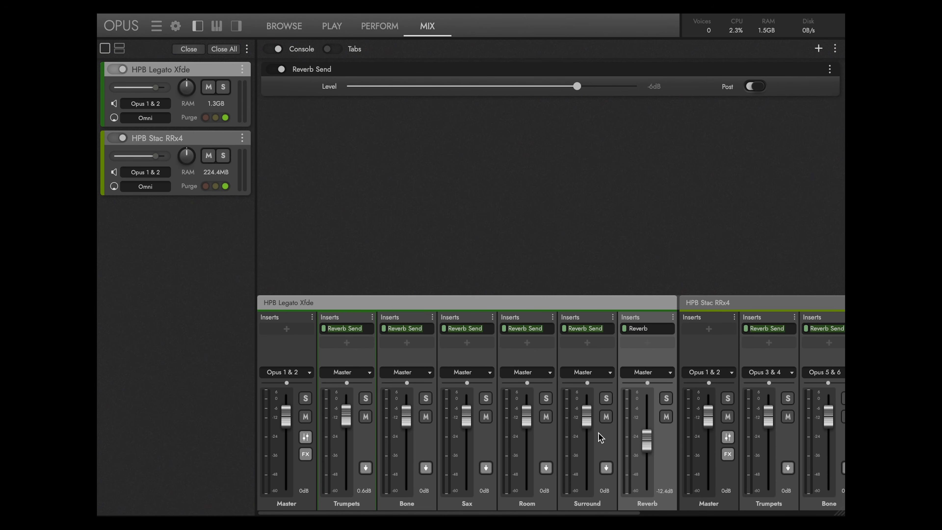
Route the Room and Surround channels of HPB Legato Xfde to Opus 1 & 2.
{"action": "left_click", "coordinate": [550, 373]}
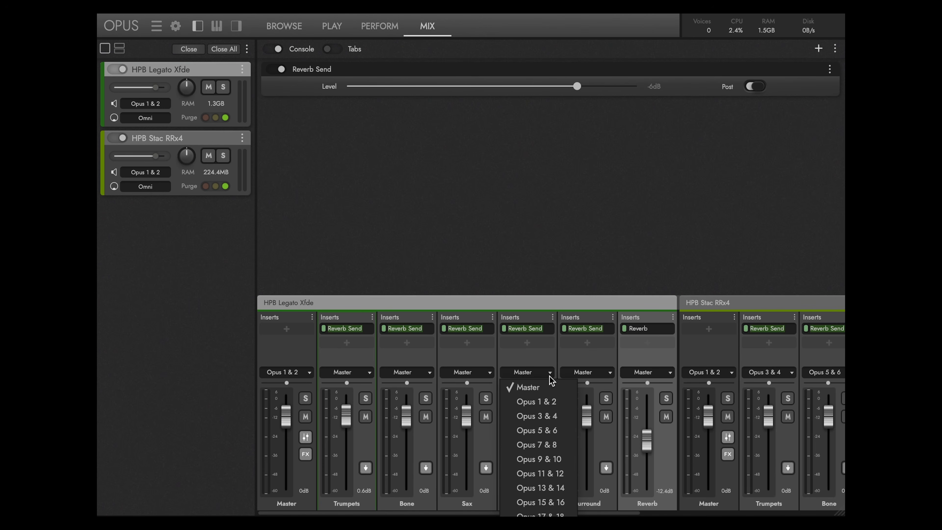
{"action": "left_click", "coordinate": [550, 403]}
{"action": "left_click", "coordinate": [607, 374]}
{"action": "left_click", "coordinate": [593, 400]}
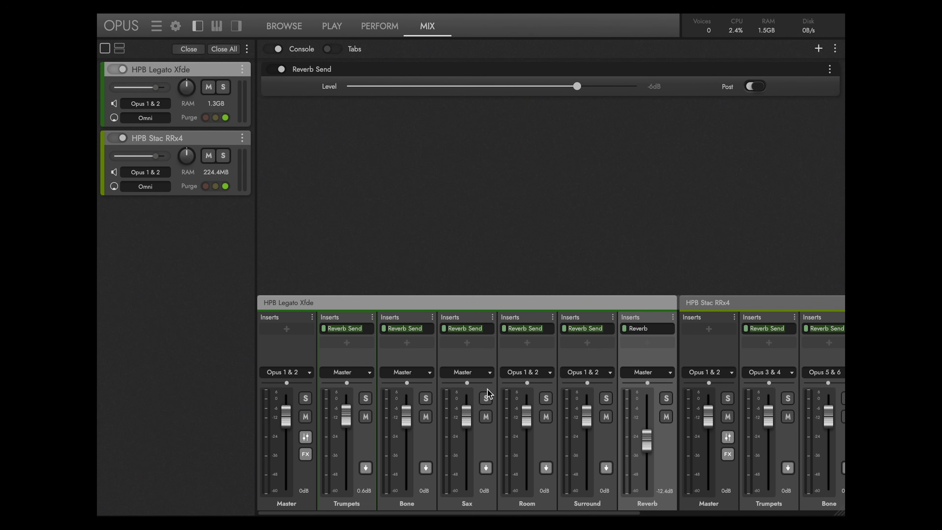
In HPB Legato Xfde, route Trumpets to Opus 3 & 4, Bone to Opus 5 & 6, Sax to Opus 7 & 8 and Reverb to Opus 9 & 10.
{"action": "left_click", "coordinate": [370, 372]}
{"action": "left_click", "coordinate": [369, 415]}
{"action": "left_click", "coordinate": [430, 373]}
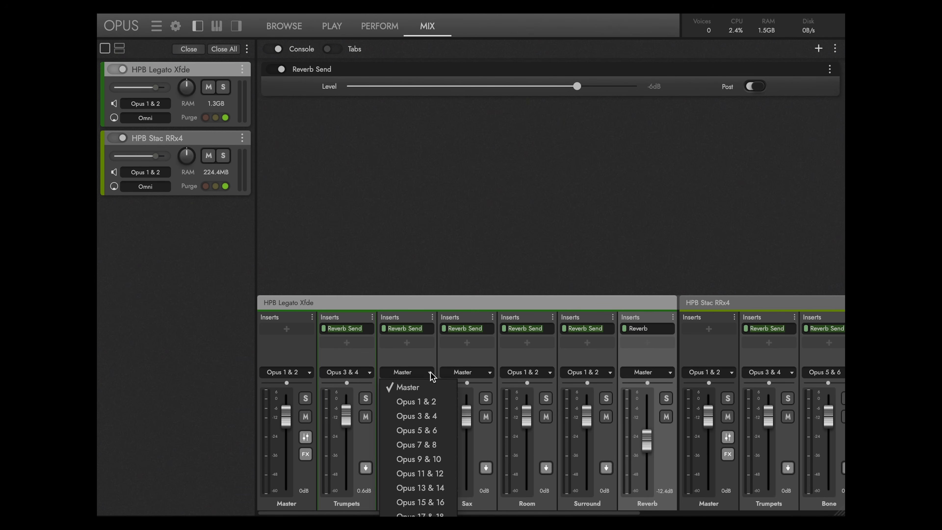
{"action": "left_click", "coordinate": [427, 431]}
{"action": "left_click", "coordinate": [489, 373]}
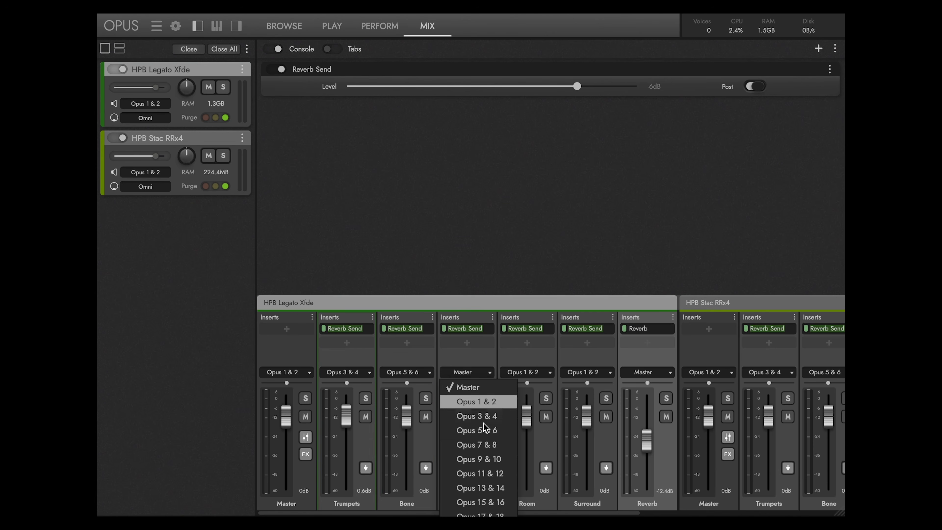
{"action": "left_click", "coordinate": [479, 446]}
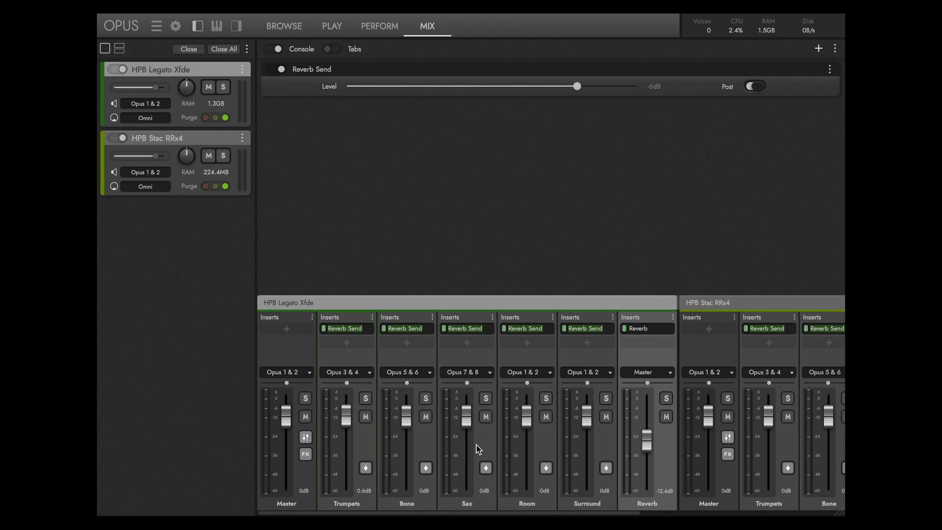
{"action": "left_click", "coordinate": [670, 372]}
{"action": "left_click", "coordinate": [674, 461]}
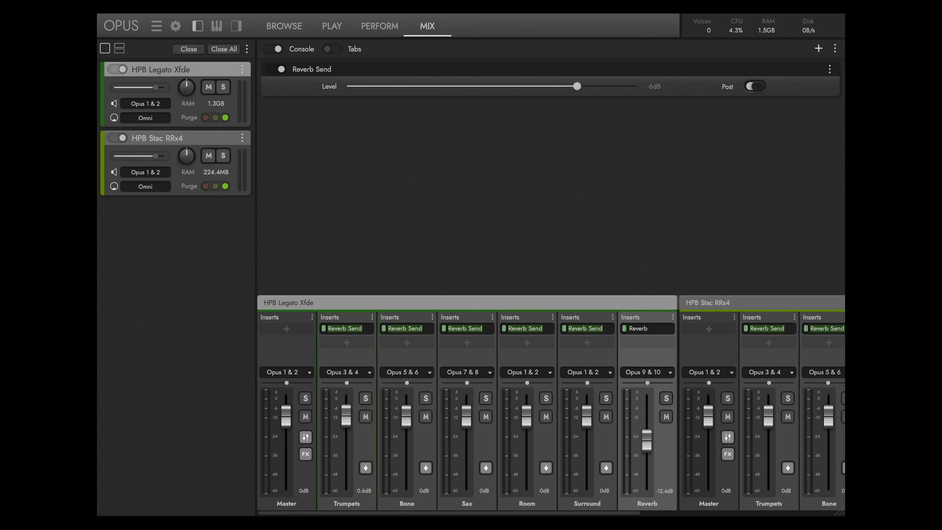
Play the arrangement and audition the separate outputs by soloing the TRUMPETS track and the REVERB track in turn.
{"action": "key", "text": "space"}
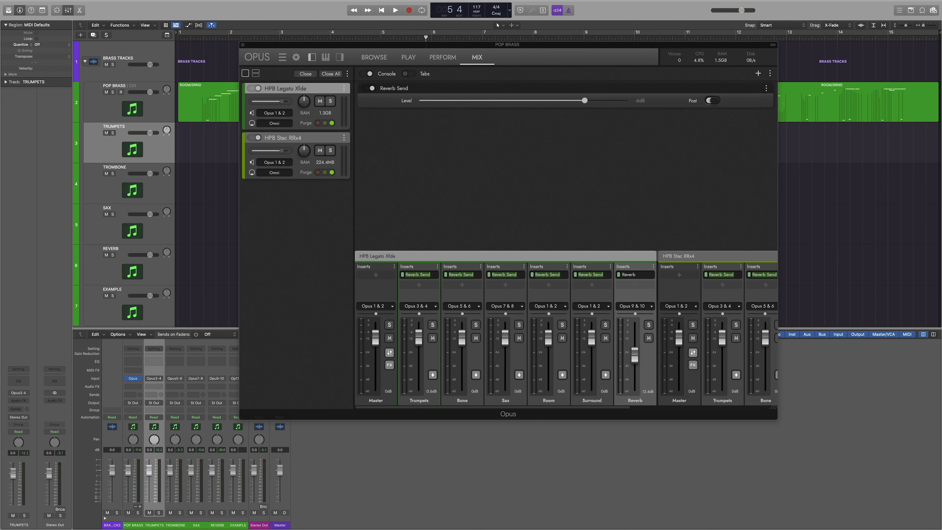
{"action": "left_click", "coordinate": [113, 133]}
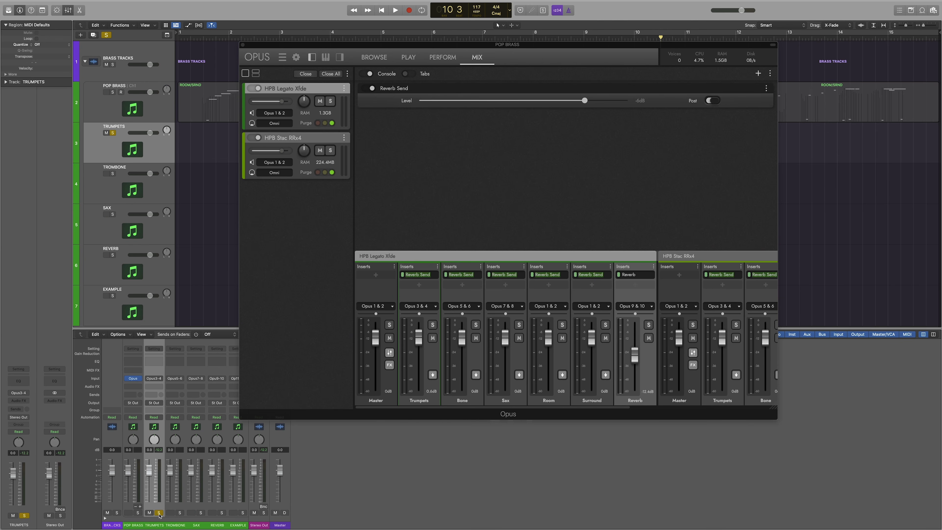
{"action": "left_click", "coordinate": [160, 513]}
{"action": "left_click", "coordinate": [221, 513]}
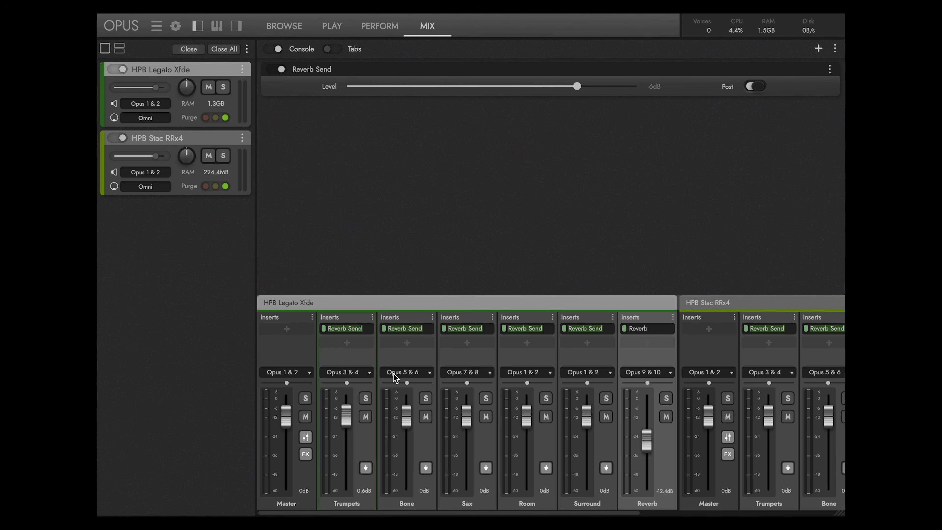
Inspect the insert effects of the Master, Trumpets, Bone and Reverb channels in HPB Legato Xfde.
{"action": "left_click", "coordinate": [302, 361]}
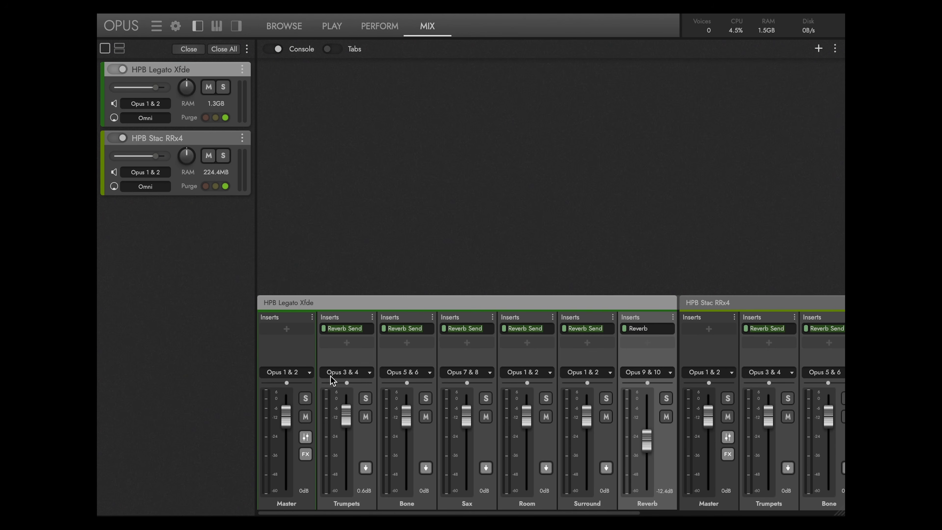
{"action": "left_click", "coordinate": [362, 359]}
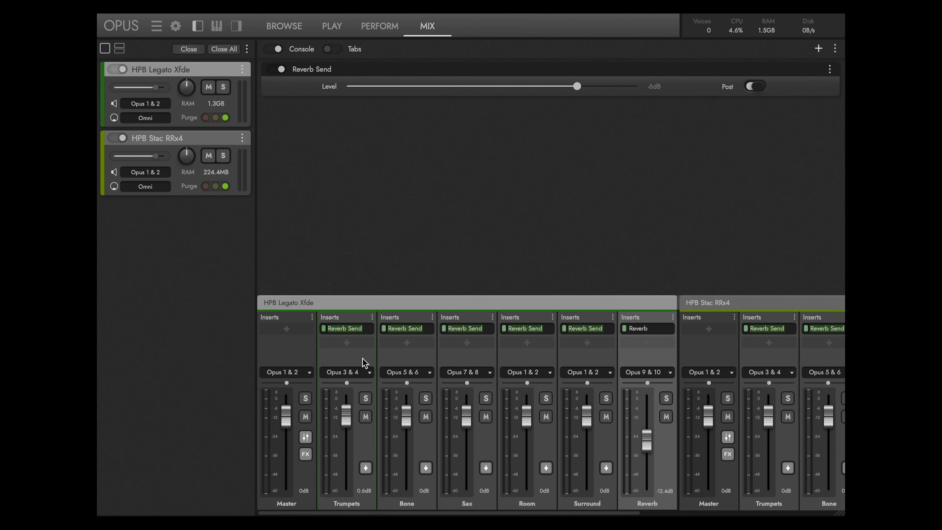
{"action": "left_click", "coordinate": [420, 358]}
{"action": "left_click", "coordinate": [653, 362]}
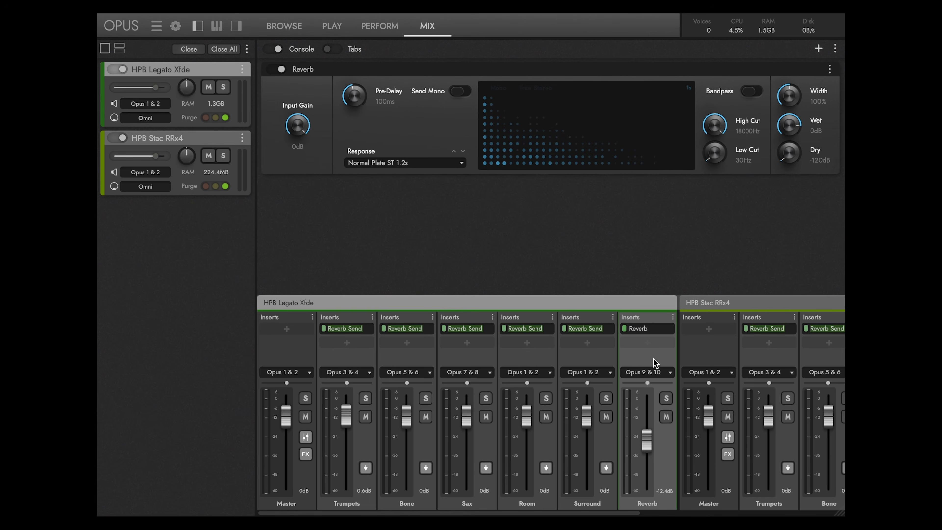
{"action": "left_click", "coordinate": [295, 361]}
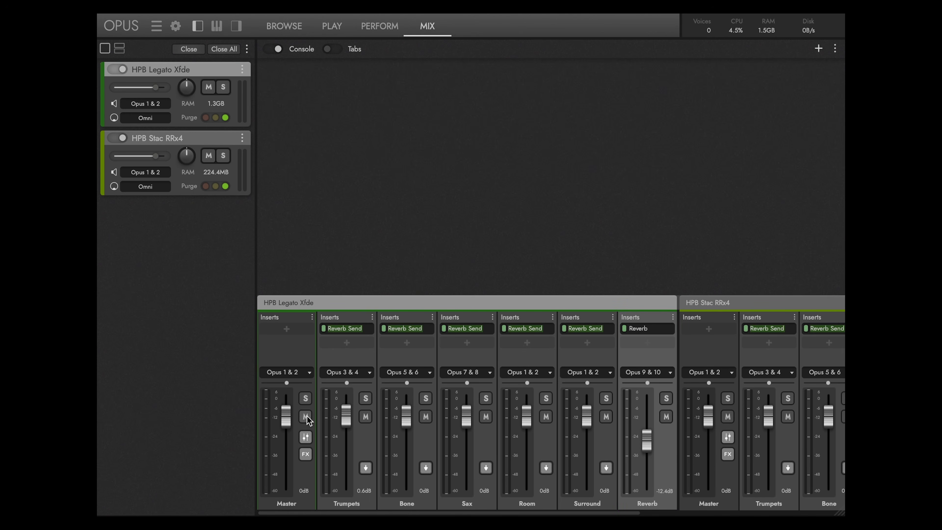
Hide and restore the mic channels of HPB Legato Xfde, and do the same with its FX channels.
{"action": "left_click", "coordinate": [306, 438]}
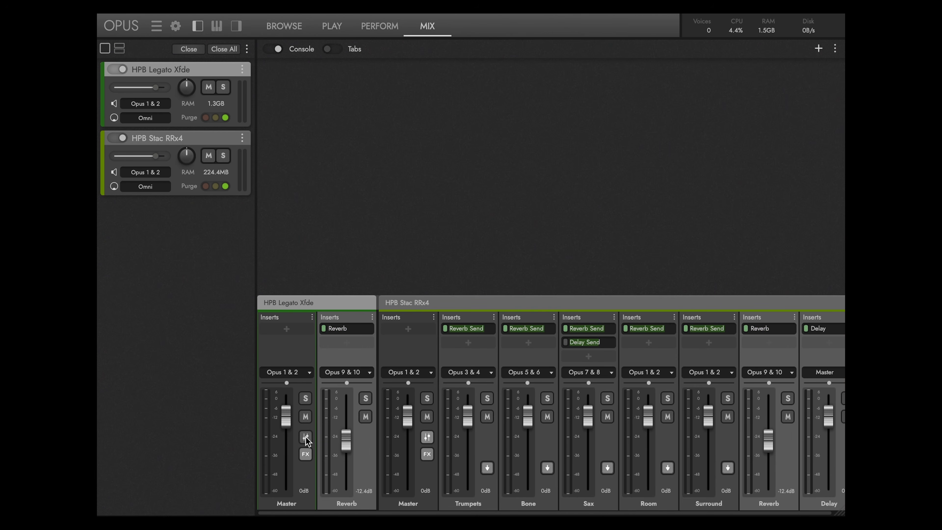
{"action": "left_click", "coordinate": [305, 438]}
{"action": "left_click", "coordinate": [306, 457]}
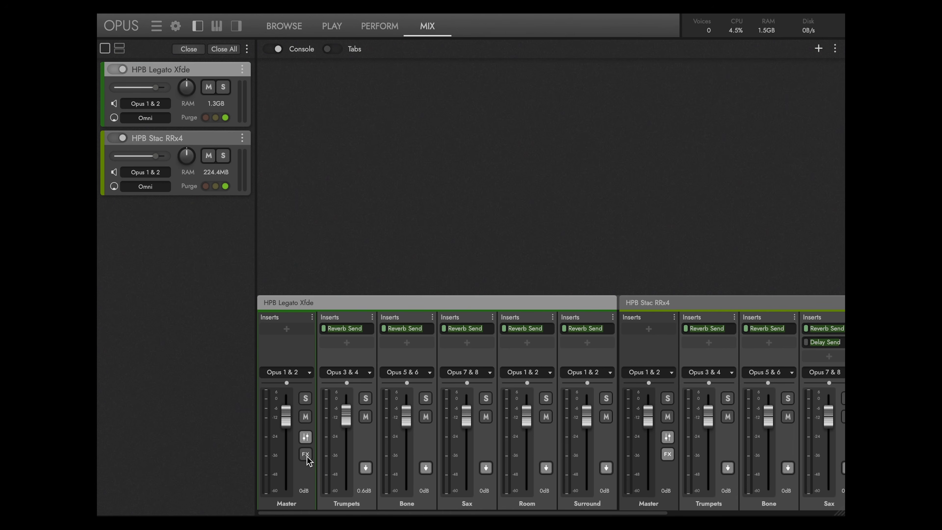
{"action": "left_click", "coordinate": [307, 457]}
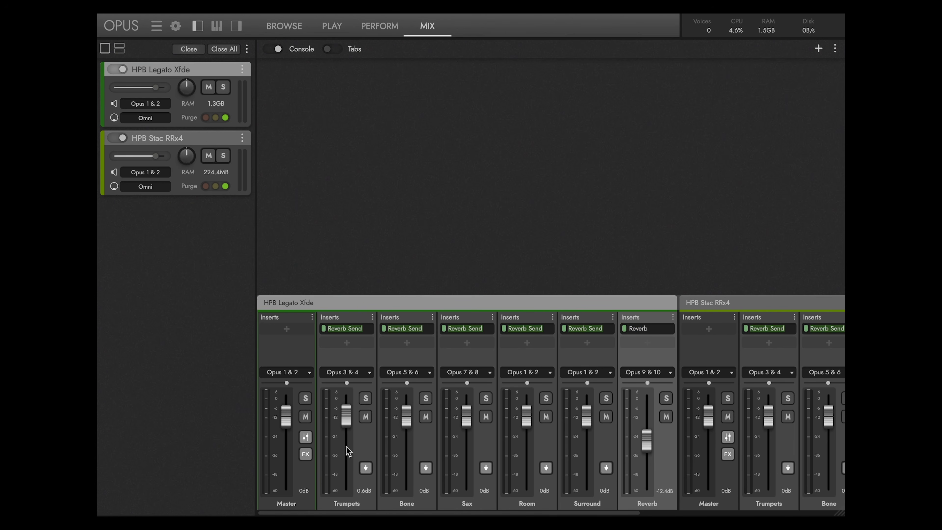
Switch the sample loading of the Trumpets channel in HPB Legato Xfde off and back on.
{"action": "left_click", "coordinate": [363, 446]}
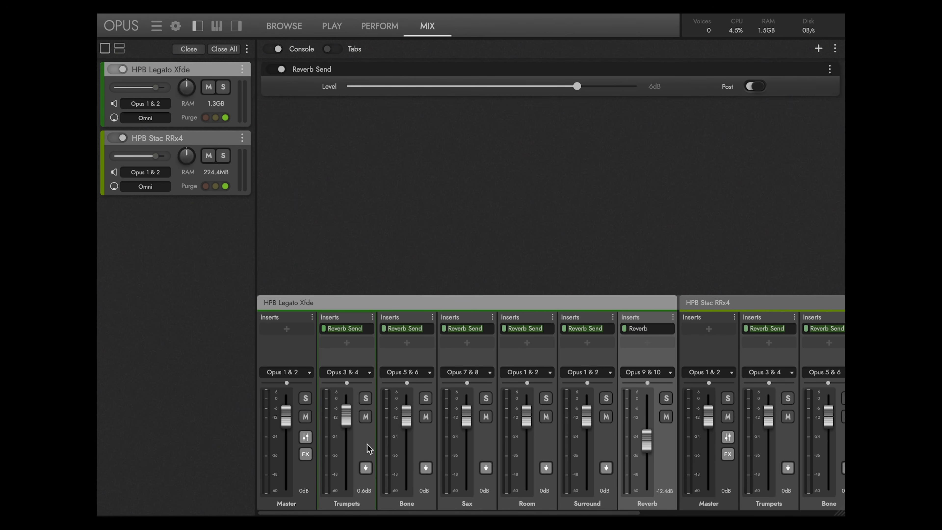
{"action": "left_click", "coordinate": [366, 469]}
{"action": "left_click", "coordinate": [366, 469]}
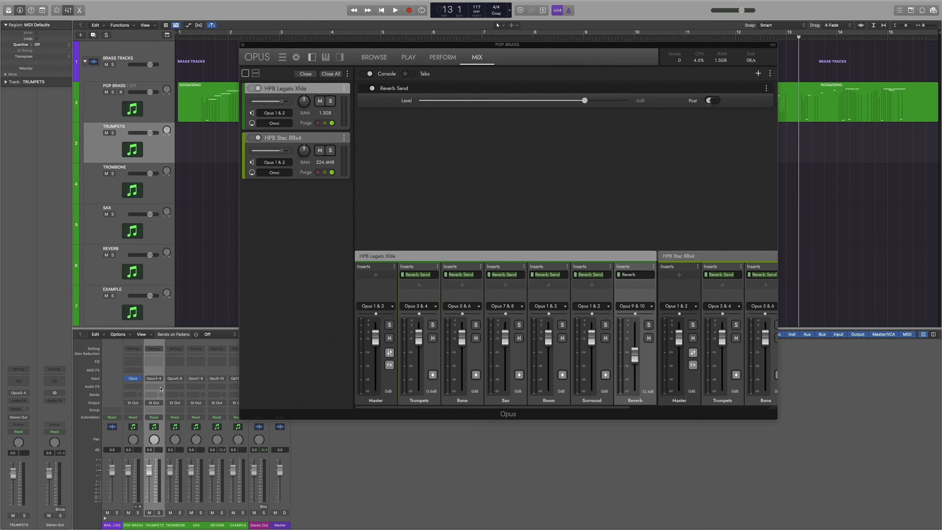
{"action": "left_click", "coordinate": [159, 387]}
{"action": "left_click", "coordinate": [158, 375]}
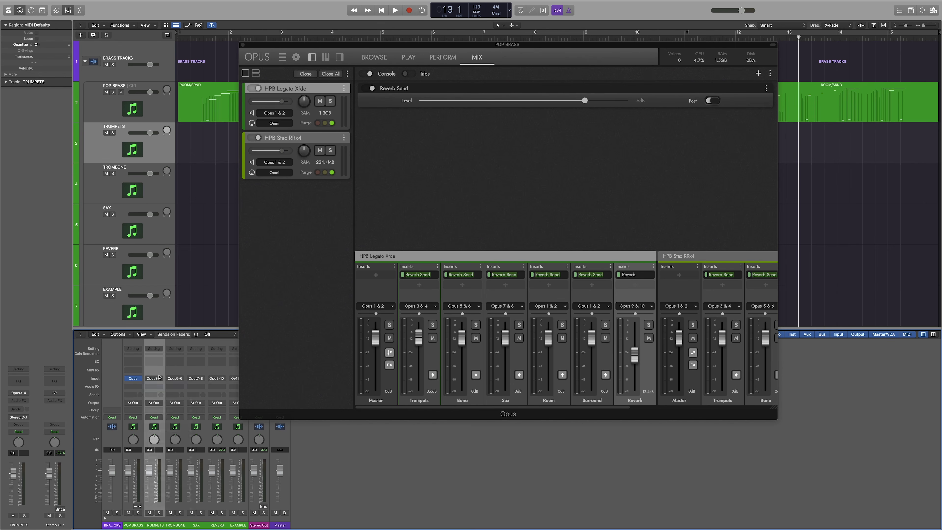
{"action": "left_click", "coordinate": [156, 391]}
{"action": "left_click", "coordinate": [138, 368]}
Insert an Equalizer on the Trumpets channel of HPB Legato Xfde and set peaking Band 4 to about 2302 Hz with -2.44 dB gain.
{"action": "left_click", "coordinate": [419, 285]}
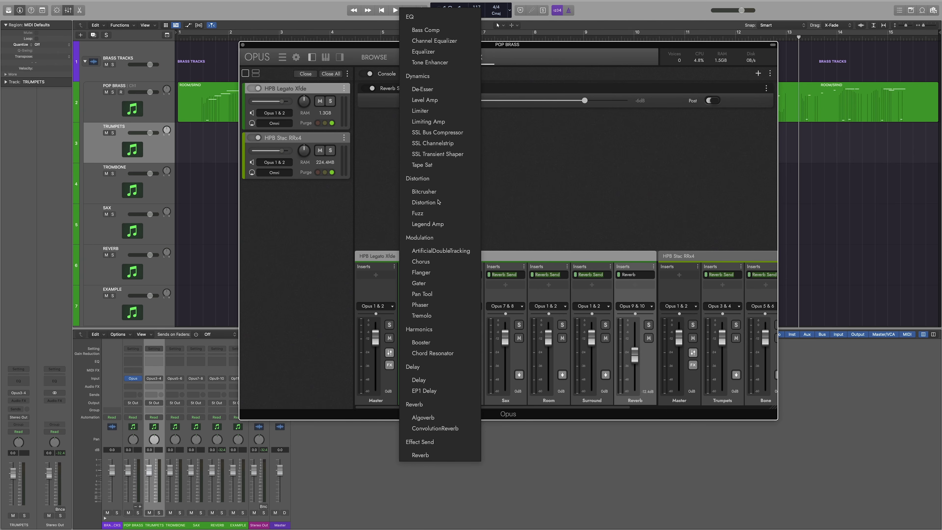
{"action": "left_click", "coordinate": [441, 55]}
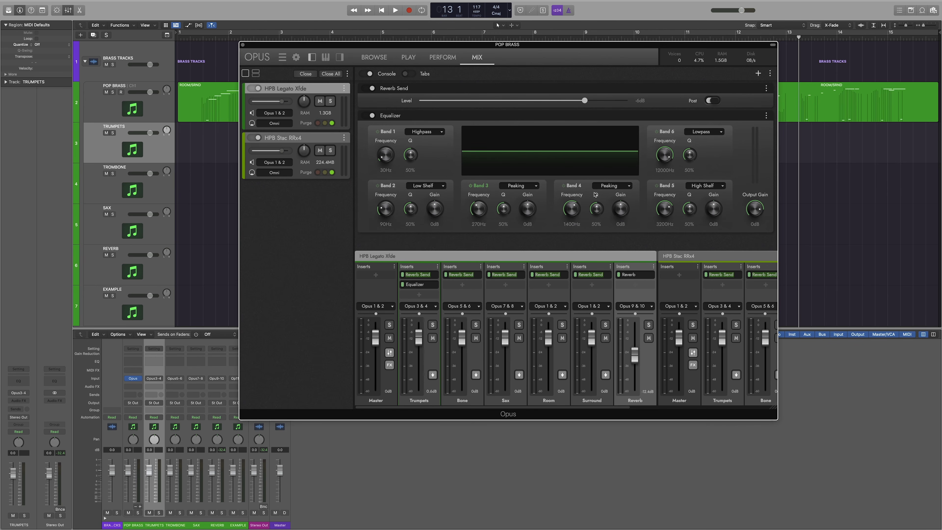
{"action": "left_click", "coordinate": [564, 187]}
{"action": "left_click_drag", "start_coordinate": [576, 214], "coordinate": [621, 219]}
Copy the Equalizer insert to the Trumpets channel of HPB Stac RRx4 and check its band settings there.
{"action": "left_click_drag", "start_coordinate": [415, 288], "coordinate": [719, 288]}
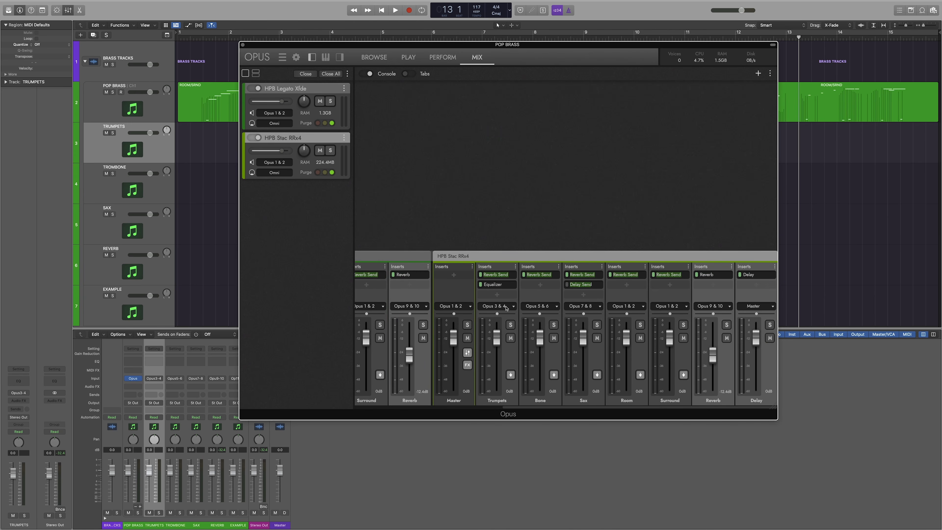
{"action": "left_click", "coordinate": [512, 353]}
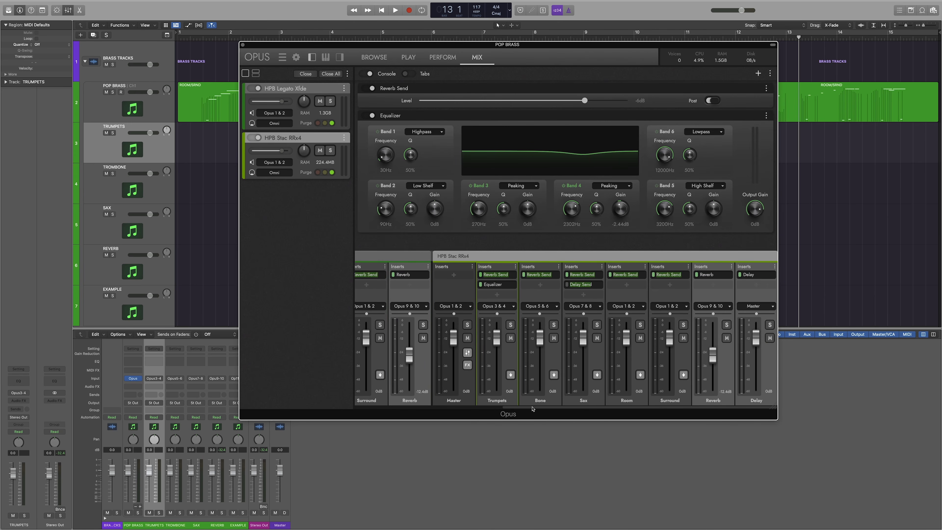
{"action": "left_click_drag", "start_coordinate": [532, 409], "coordinate": [373, 407]}
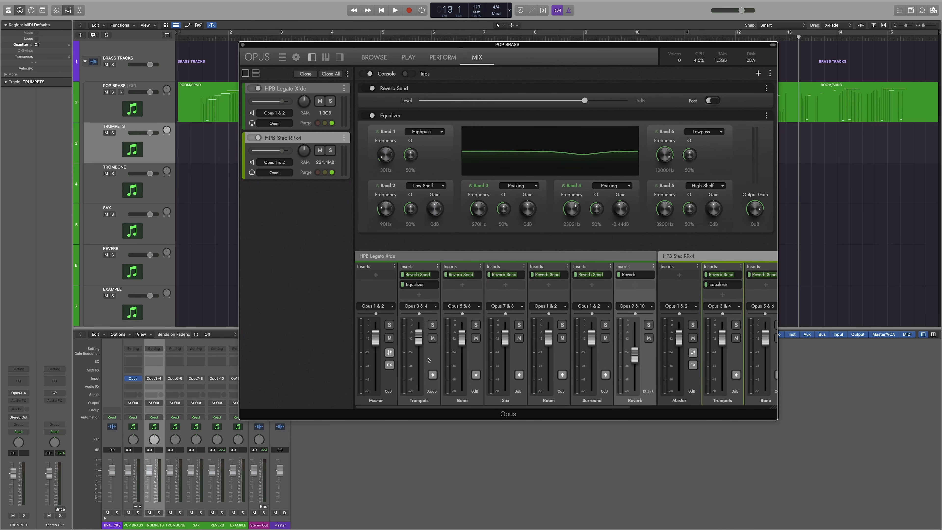
Add an FX channel to HPB Legato Xfde and name it Delay.
{"action": "left_click", "coordinate": [507, 257]}
{"action": "left_click", "coordinate": [770, 73]}
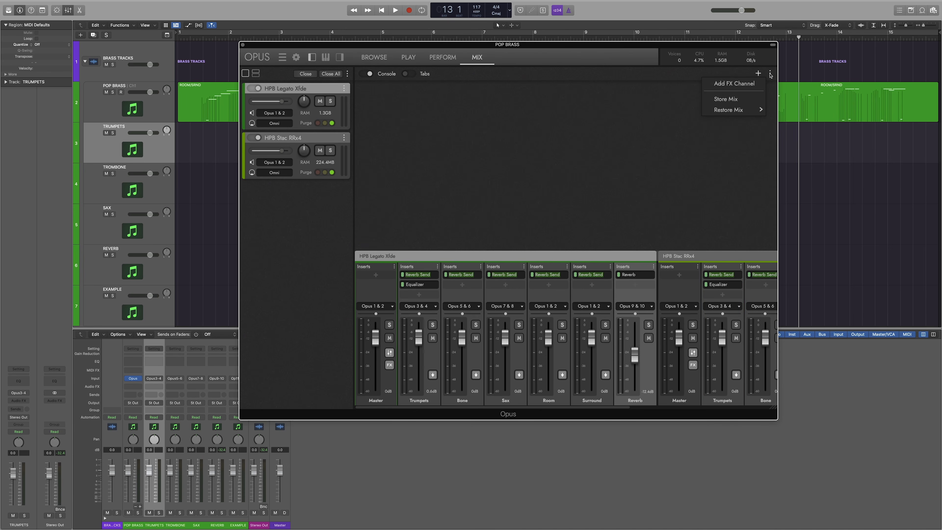
{"action": "left_click", "coordinate": [752, 84]}
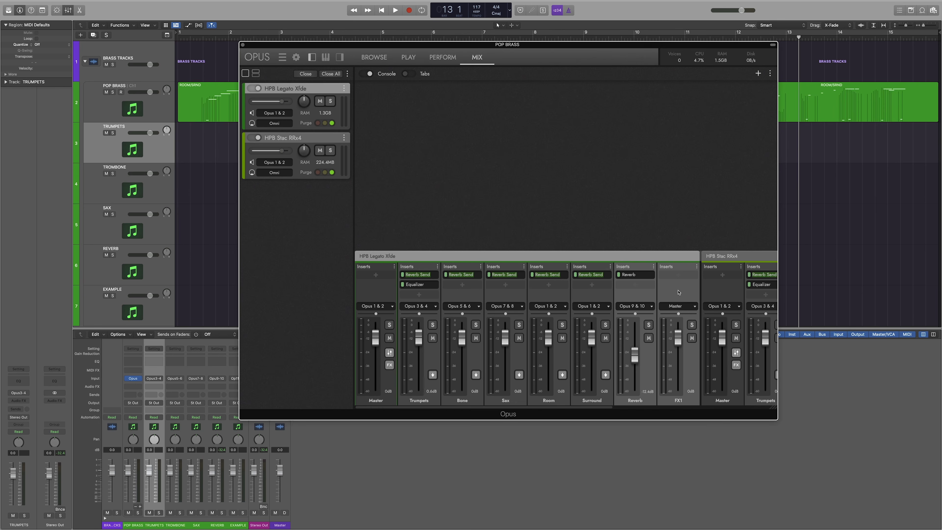
{"action": "double_click", "coordinate": [679, 401]}
{"action": "type", "text": "Delay"}
{"action": "key", "text": "Return"}
Insert a Delay synced to 1/8 D on the Delay channel of HPB Legato Xfde and route the channel to Opus 9 & 10.
{"action": "left_click", "coordinate": [687, 277]}
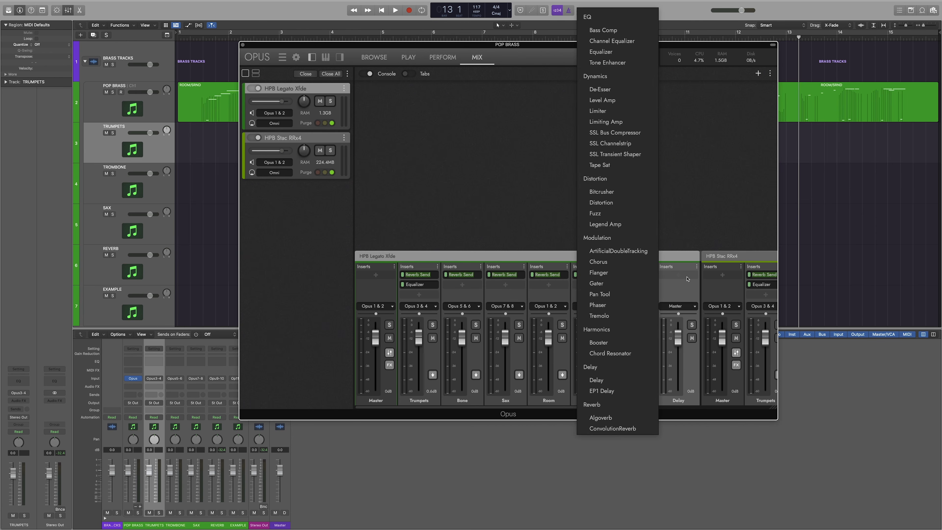
{"action": "left_click", "coordinate": [601, 381]}
{"action": "left_click", "coordinate": [482, 120]}
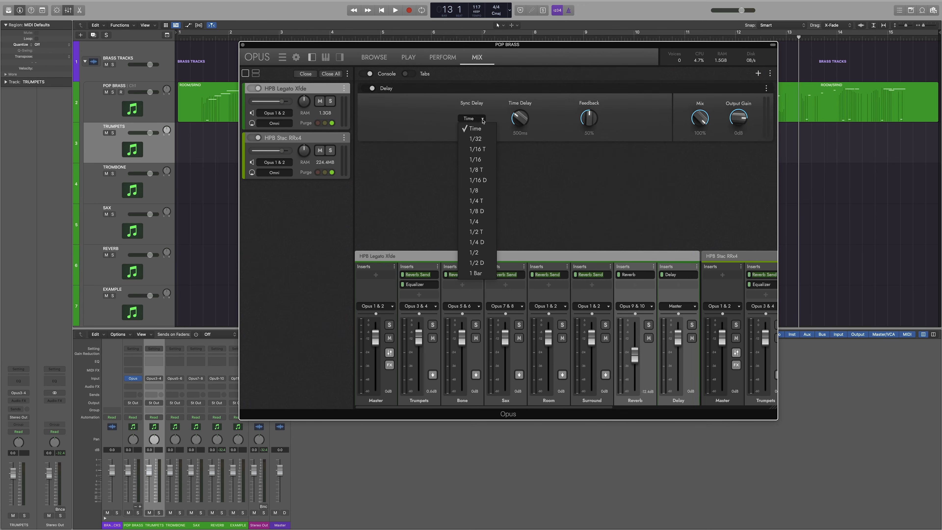
{"action": "left_click", "coordinate": [476, 210]}
{"action": "left_click", "coordinate": [693, 306]}
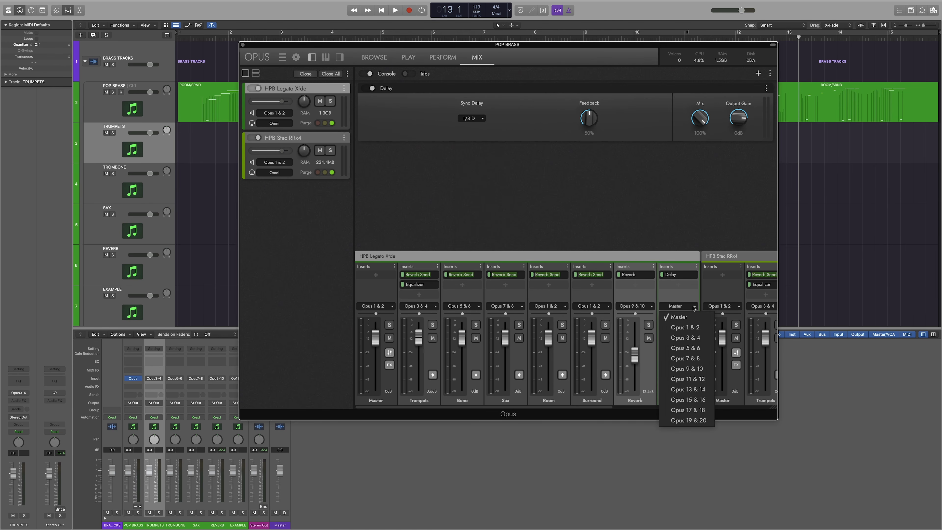
{"action": "left_click", "coordinate": [691, 369]}
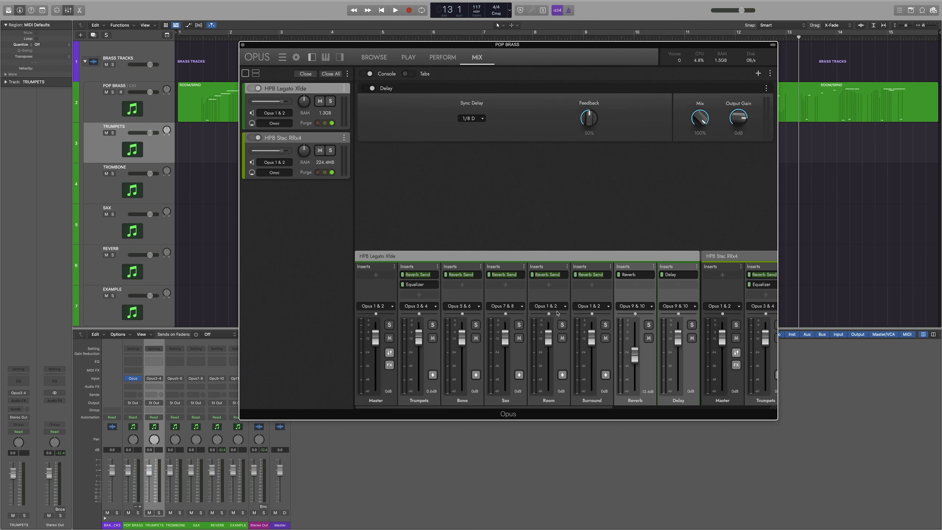
Add a Delay send to the Sax channel of HPB Legato Xfde and set its level to -10 dB.
{"action": "left_click", "coordinate": [514, 286]}
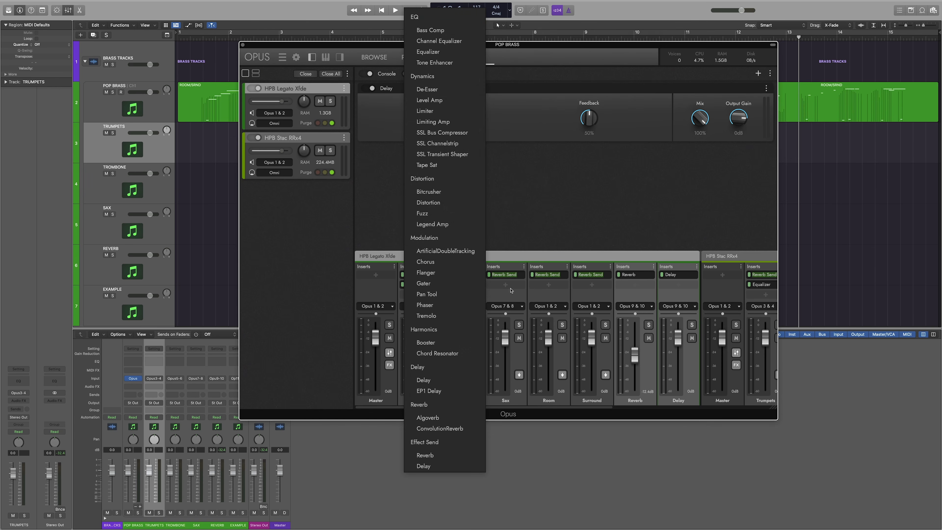
{"action": "left_click", "coordinate": [430, 469]}
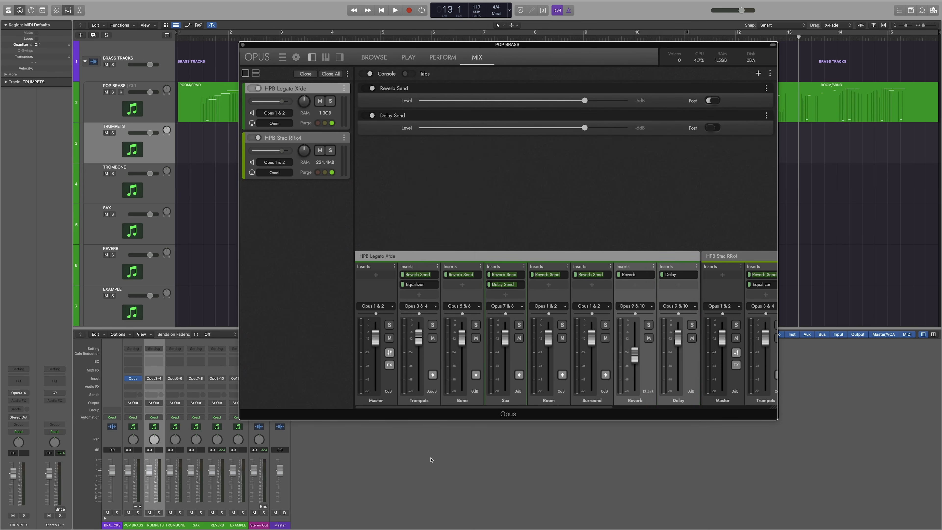
{"action": "left_click_drag", "start_coordinate": [517, 286], "coordinate": [514, 287]}
{"action": "left_click_drag", "start_coordinate": [540, 129], "coordinate": [557, 129]}
{"action": "left_click_drag", "start_coordinate": [533, 408], "coordinate": [707, 409]}
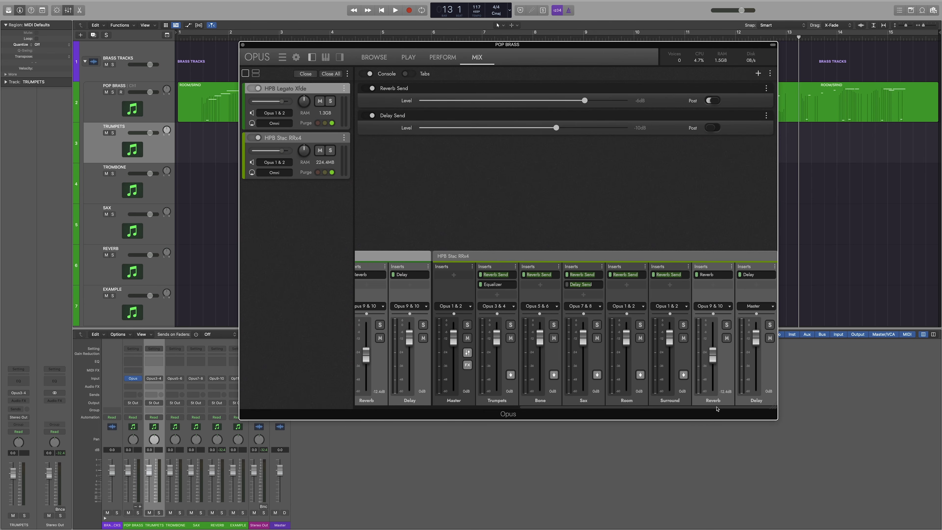
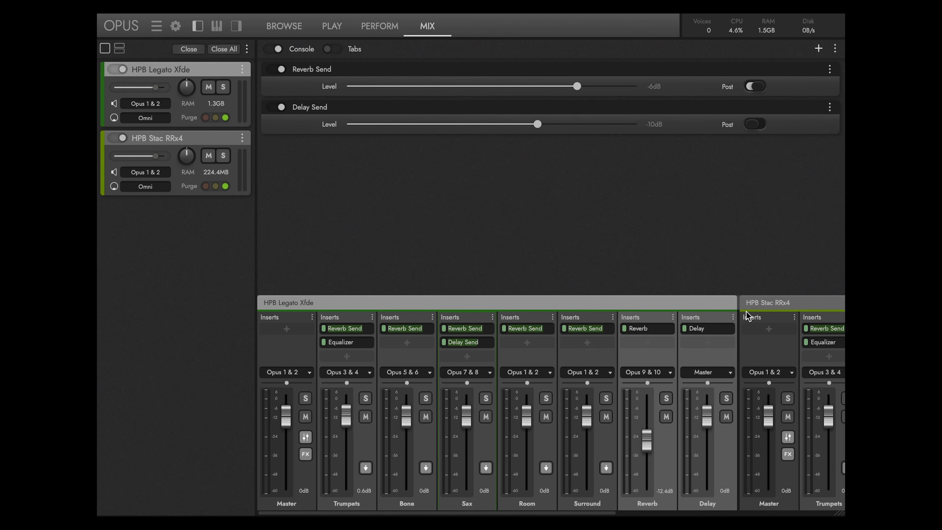
Remove the Delay FX channel from HPB Legato Xfde along with the Sax channel's Delay send.
{"action": "left_click", "coordinate": [733, 317]}
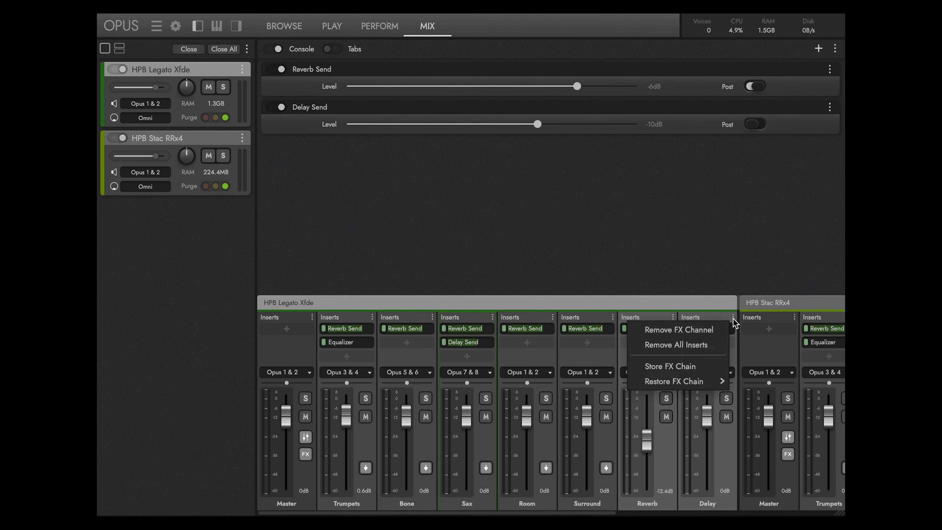
{"action": "left_click", "coordinate": [722, 330]}
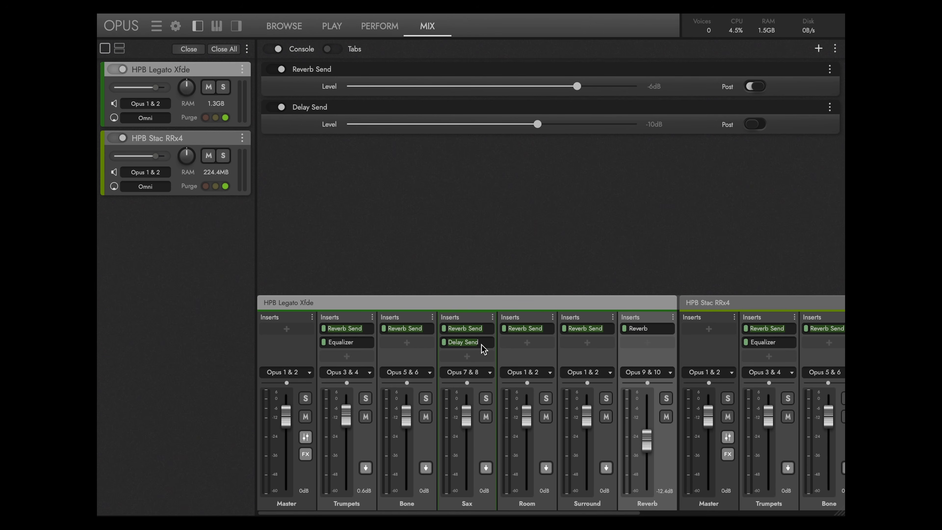
{"action": "right_click", "coordinate": [466, 347]}
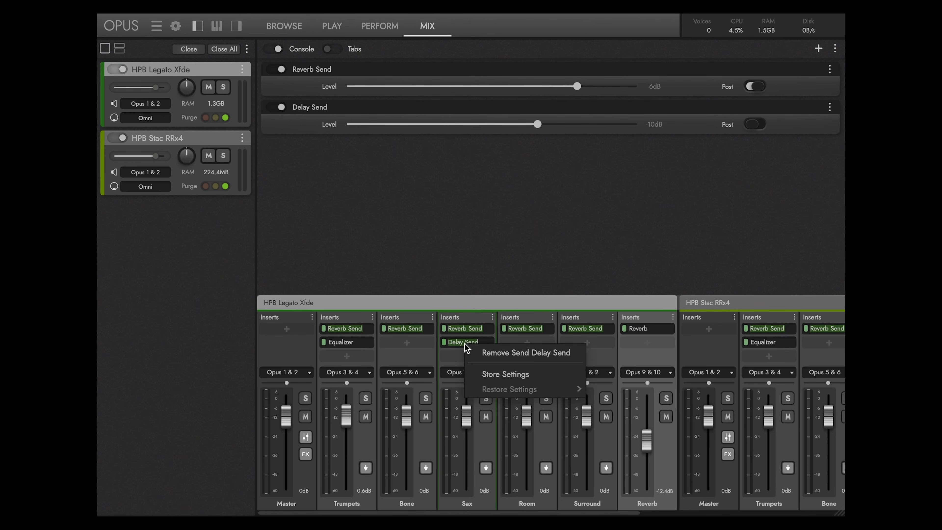
{"action": "left_click", "coordinate": [510, 353]}
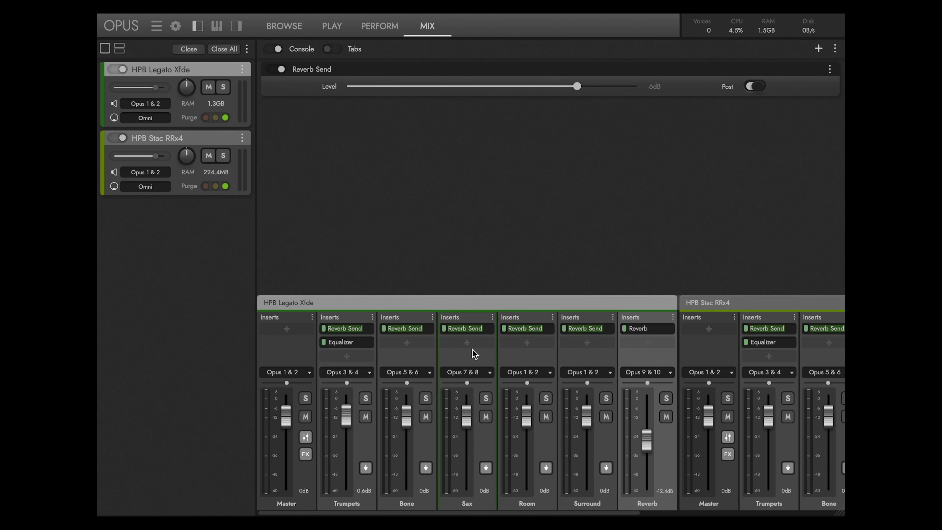
Remove the Equalizer inserts from the Trumpets channels of HPB Legato Xfde and HPB Stac RRx4.
{"action": "right_click", "coordinate": [356, 343]}
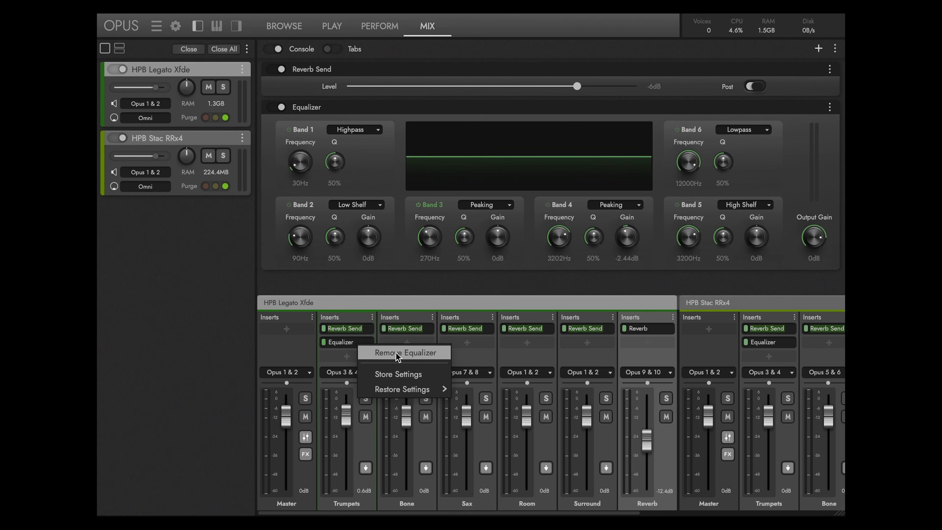
{"action": "left_click", "coordinate": [396, 352]}
{"action": "scroll", "coordinate": [780, 440], "scroll_direction": "right", "scroll_amount": 5}
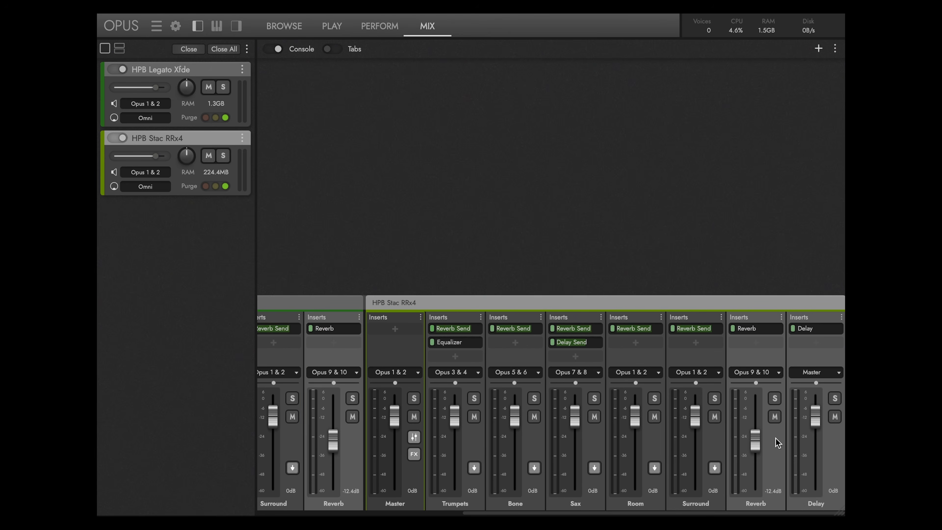
{"action": "left_click", "coordinate": [476, 445]}
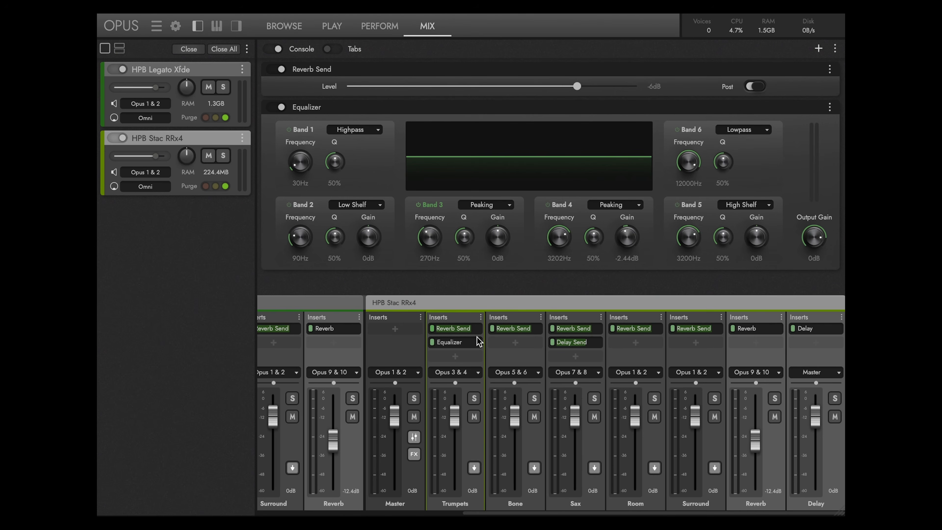
{"action": "left_click", "coordinate": [830, 108]}
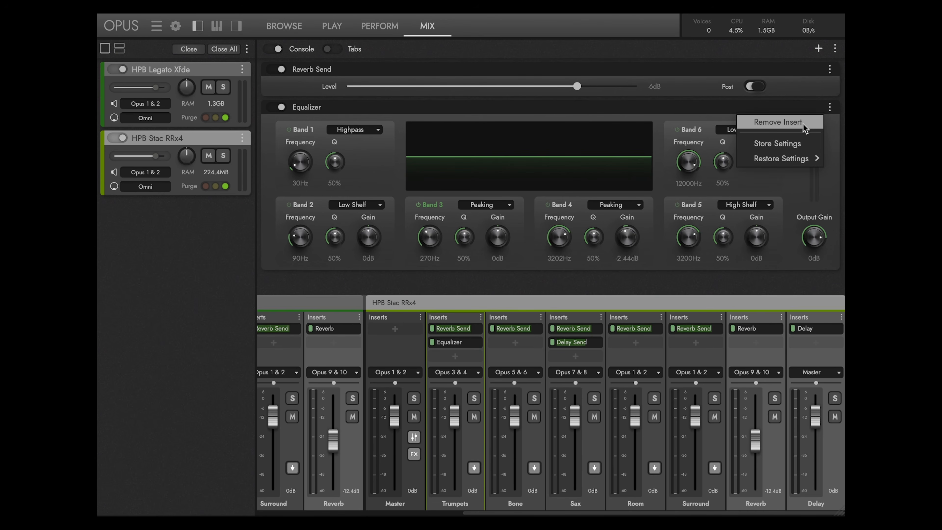
{"action": "left_click", "coordinate": [806, 123]}
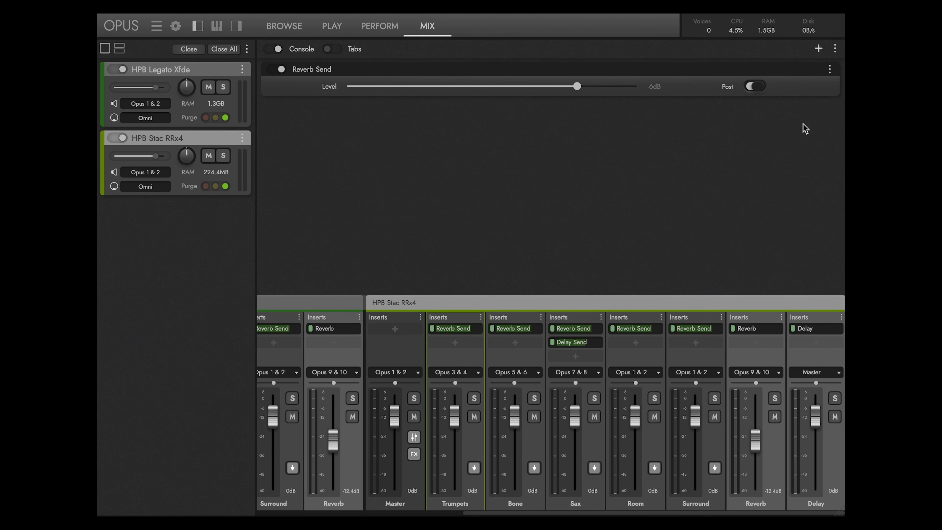
Examine the store and restore options for the mix, the Surround channel's FX chain and the Reverb insert of HPB Stac RRx4.
{"action": "left_click", "coordinate": [835, 48]}
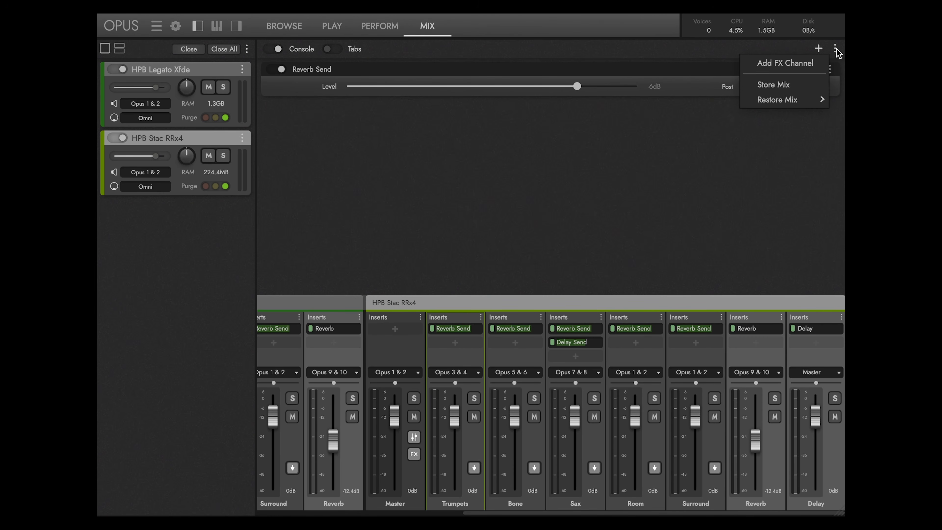
{"action": "left_click", "coordinate": [783, 89]}
{"action": "left_click", "coordinate": [722, 317]}
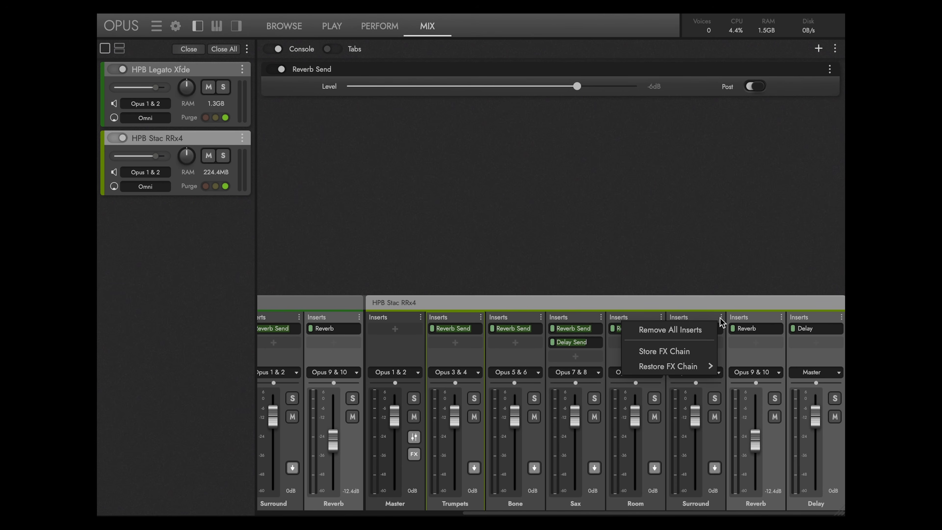
{"action": "left_click", "coordinate": [748, 357]}
{"action": "left_click", "coordinate": [747, 357]}
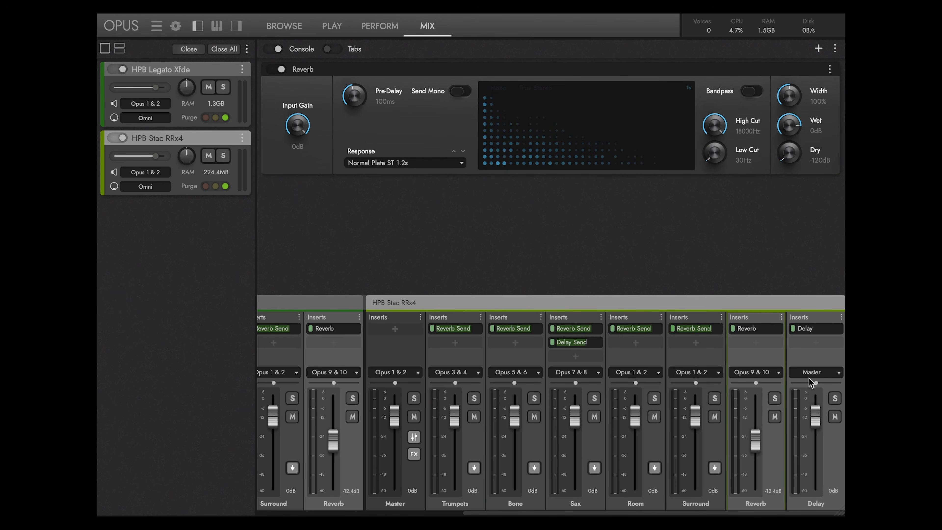
{"action": "left_click", "coordinate": [831, 69]}
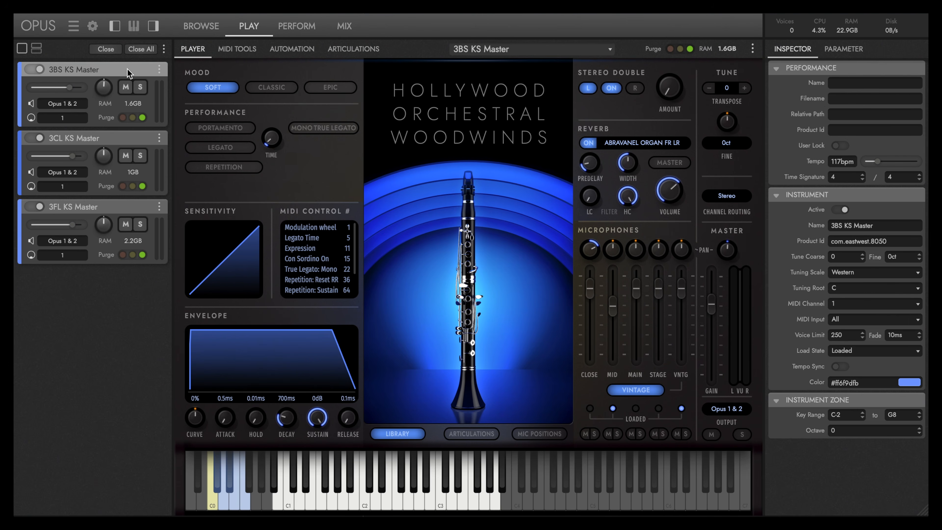
View the 3CL and 3FL KS Master players, and lower the volume of 3BS KS Master to about -8.2 dB.
{"action": "left_click", "coordinate": [121, 142]}
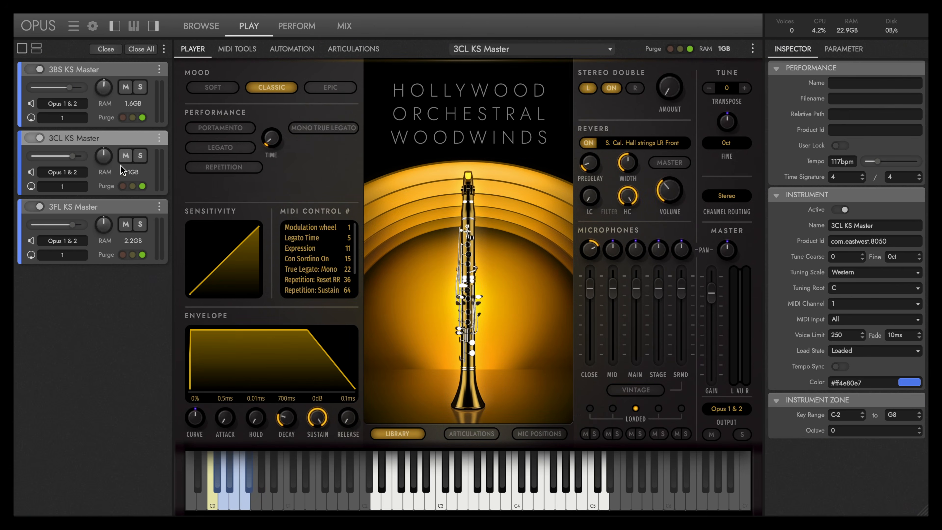
{"action": "left_click", "coordinate": [127, 207]}
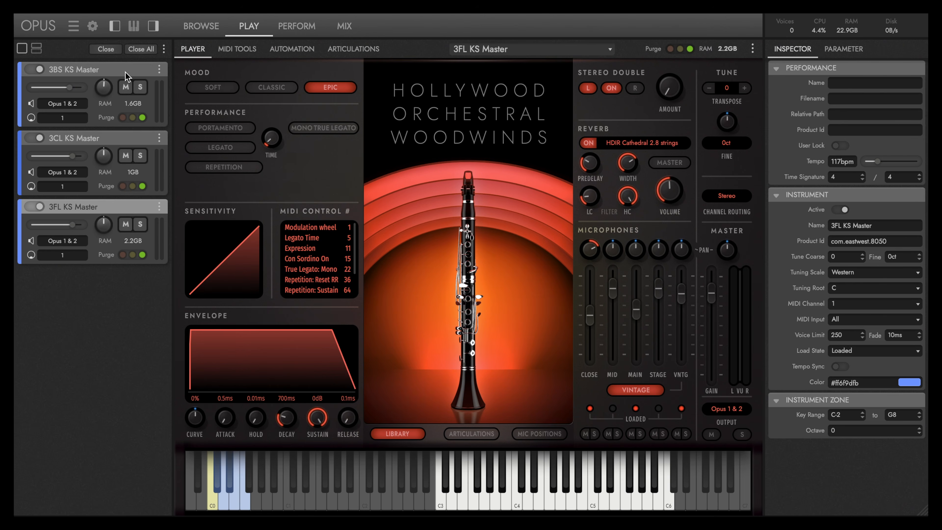
{"action": "left_click", "coordinate": [127, 77]}
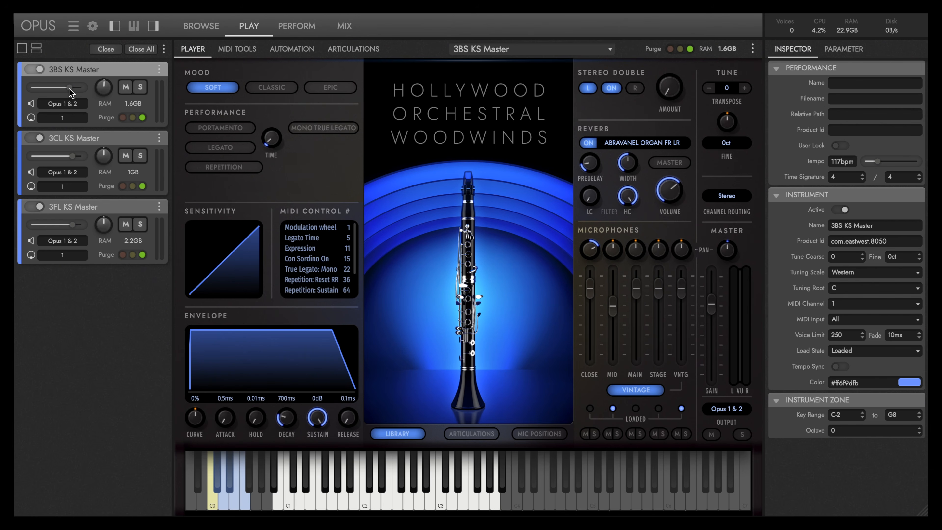
{"action": "left_click_drag", "start_coordinate": [71, 89], "coordinate": [69, 89]}
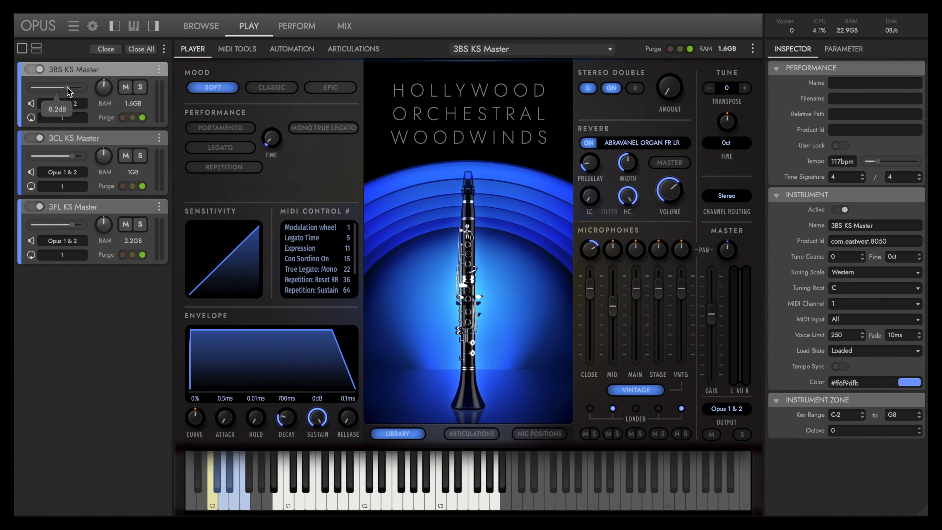
Switch mute and solo on and off for 3BS KS Master, and purge and reload its samples.
{"action": "left_click", "coordinate": [126, 88]}
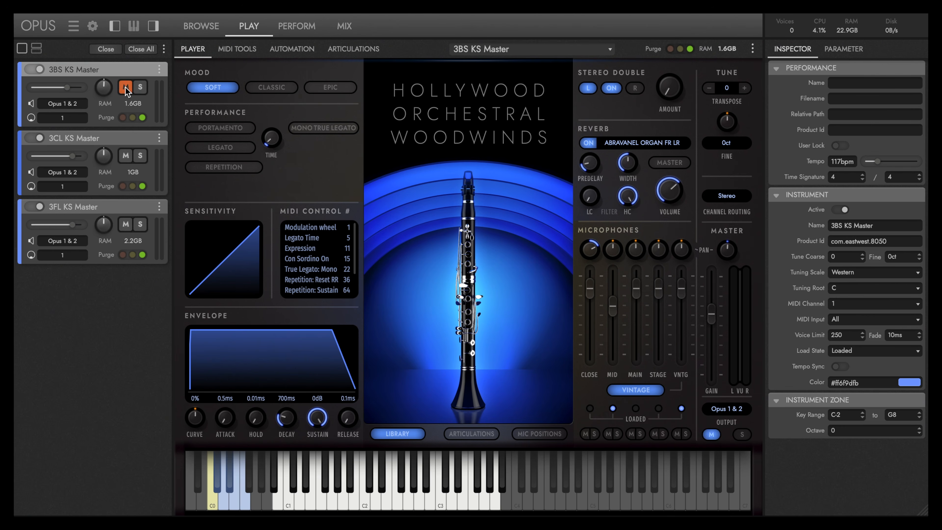
{"action": "left_click", "coordinate": [126, 87]}
{"action": "left_click", "coordinate": [138, 88]}
{"action": "left_click", "coordinate": [138, 89]}
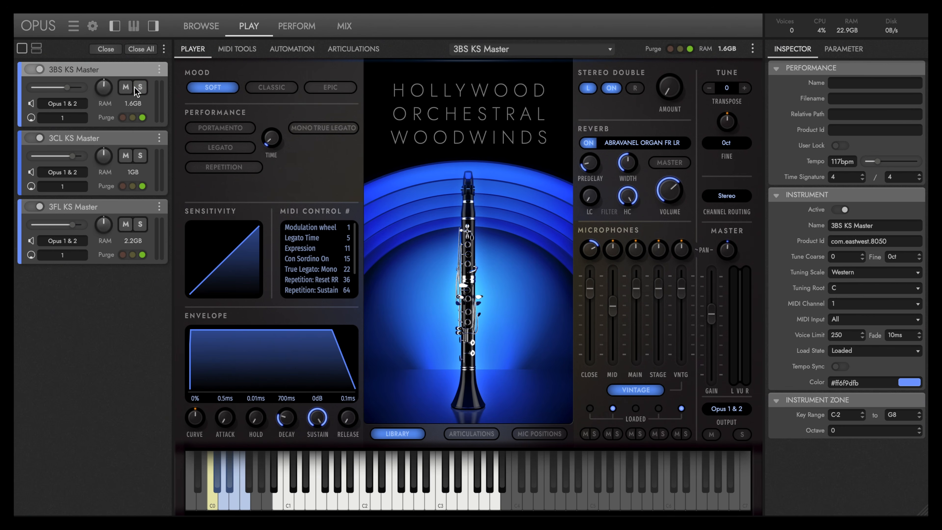
{"action": "left_click", "coordinate": [123, 117]}
{"action": "left_click", "coordinate": [142, 117]}
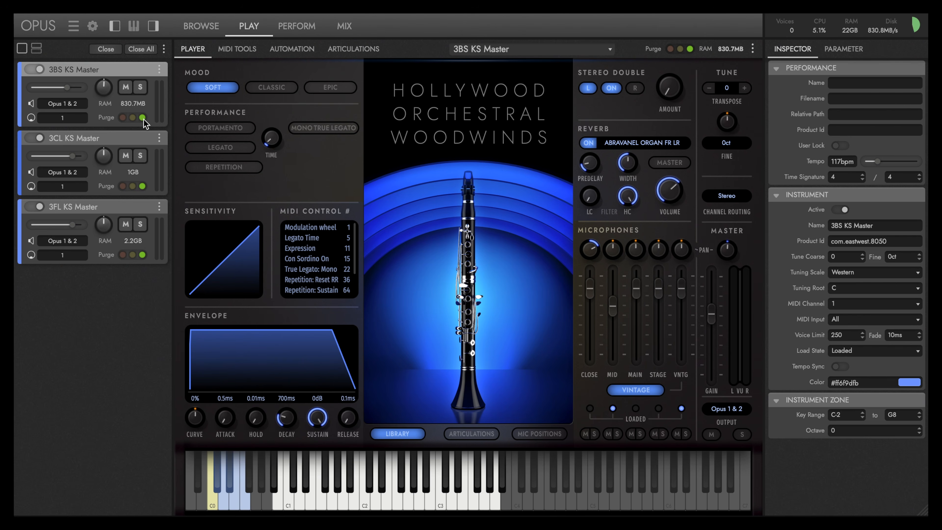
Examine the MIDI channel, output and instrument options available for 3BS KS Master in the rack.
{"action": "left_click", "coordinate": [64, 118]}
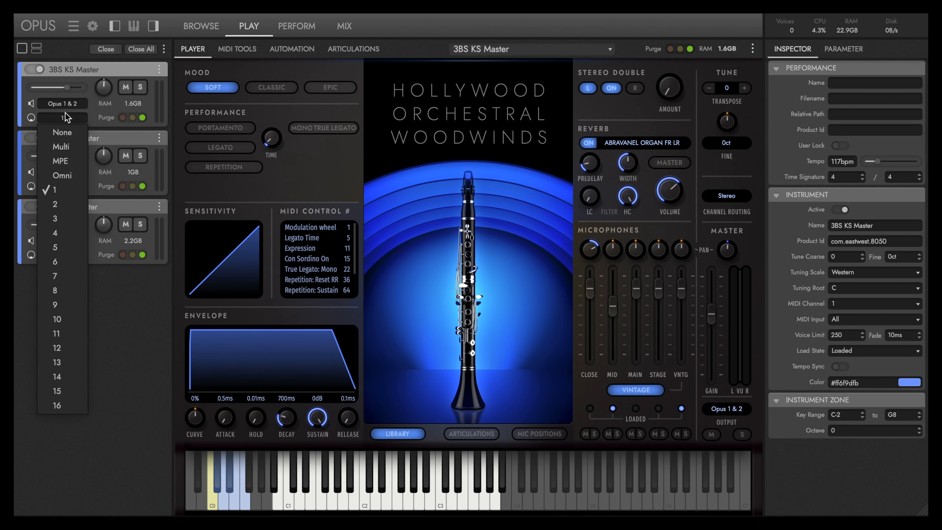
{"action": "left_click", "coordinate": [67, 104]}
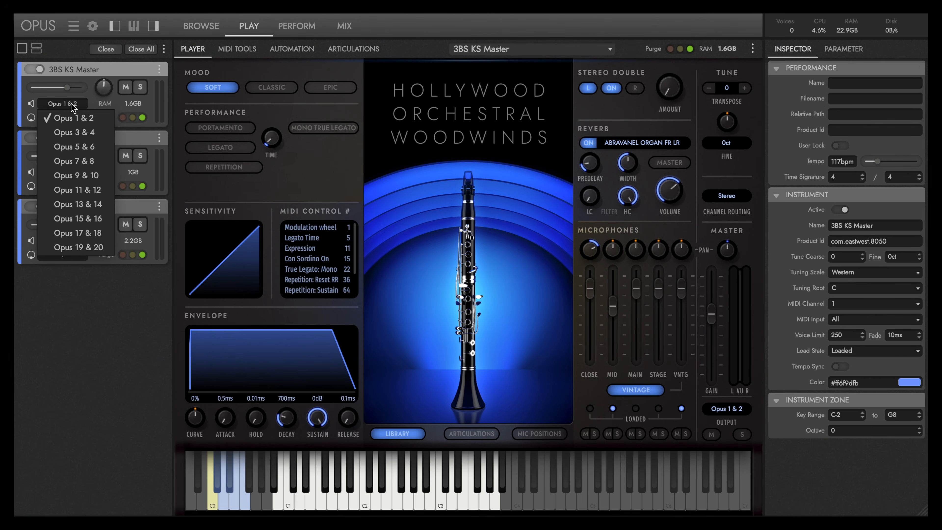
{"action": "left_click", "coordinate": [99, 68]}
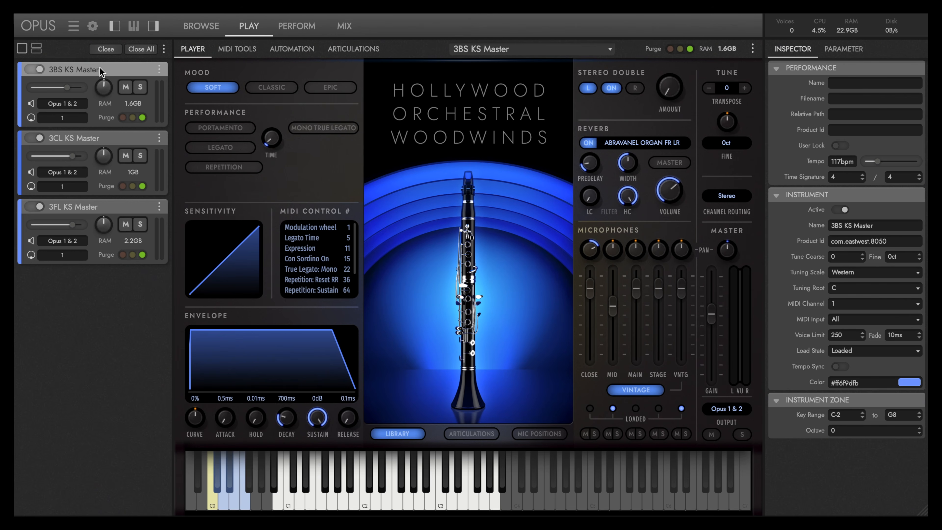
{"action": "left_click", "coordinate": [159, 70]}
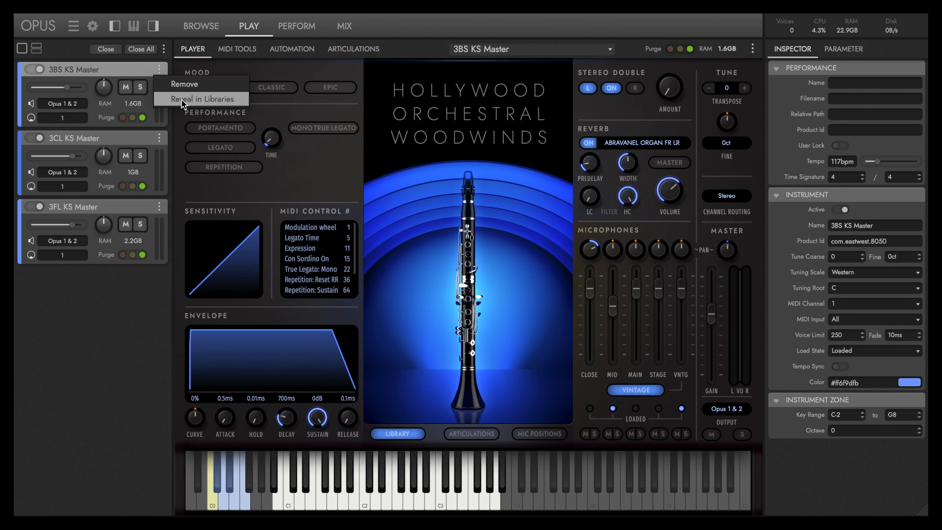
{"action": "left_click", "coordinate": [138, 64]}
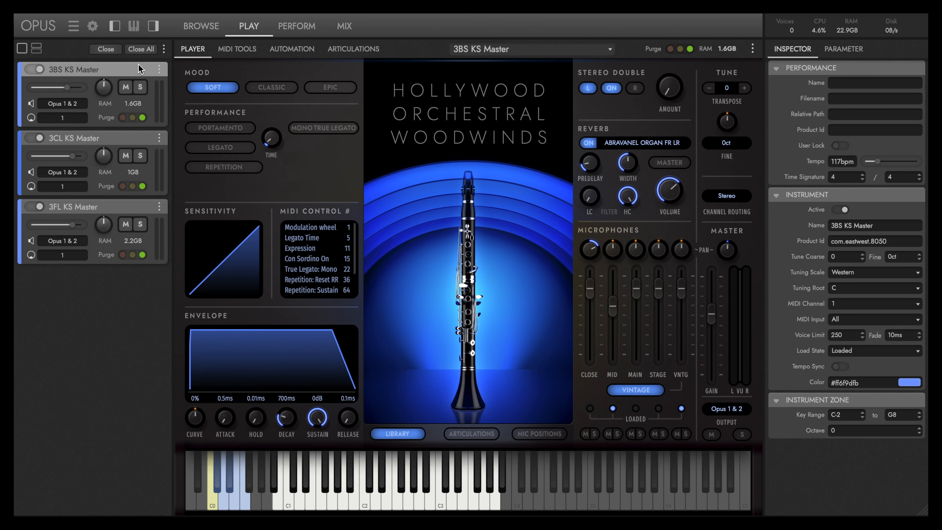
Examine the purge and update options for all instruments, and view the instrument parameter tree before returning to the inspector.
{"action": "left_click", "coordinate": [164, 49]}
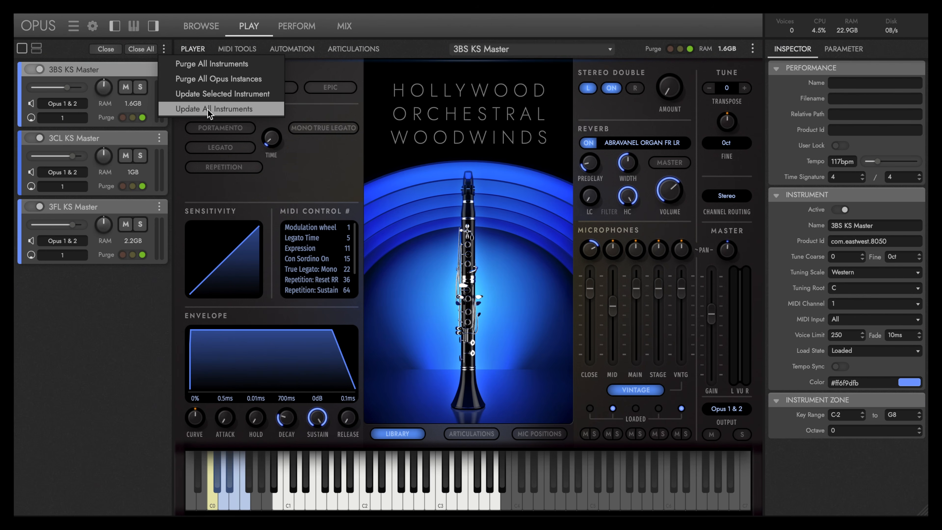
{"action": "left_click", "coordinate": [728, 26]}
{"action": "left_click", "coordinate": [850, 52]}
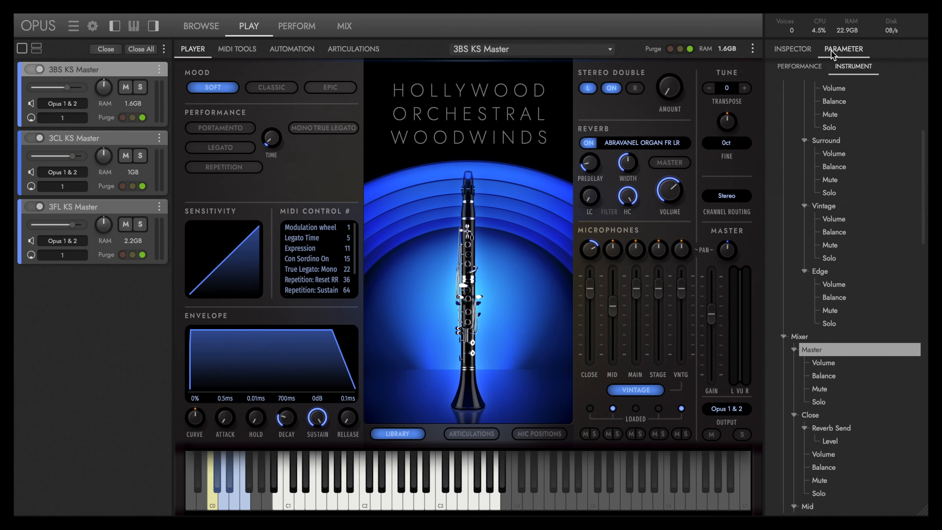
{"action": "left_click", "coordinate": [805, 52]}
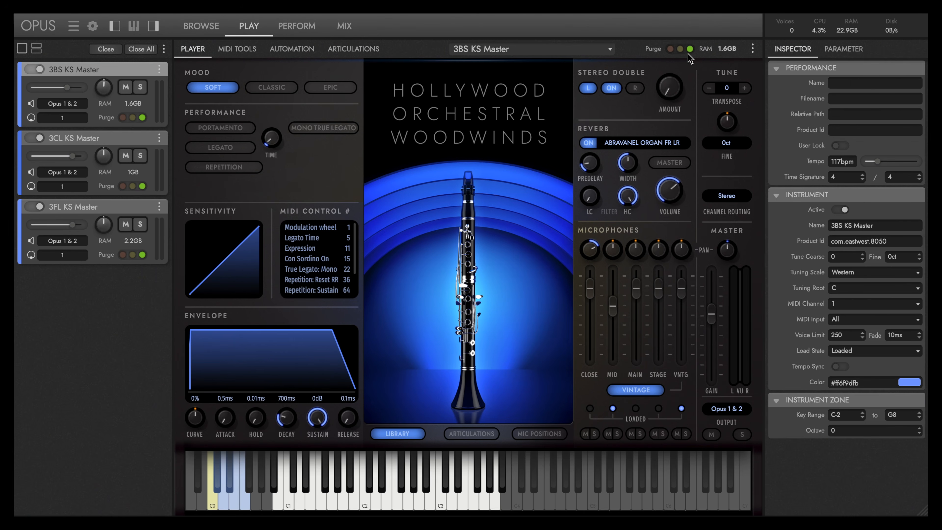
Show the mixer of 3CL KS Master and inspect the settings of its Mid channel.
{"action": "left_click", "coordinate": [147, 142]}
{"action": "left_click", "coordinate": [342, 29]}
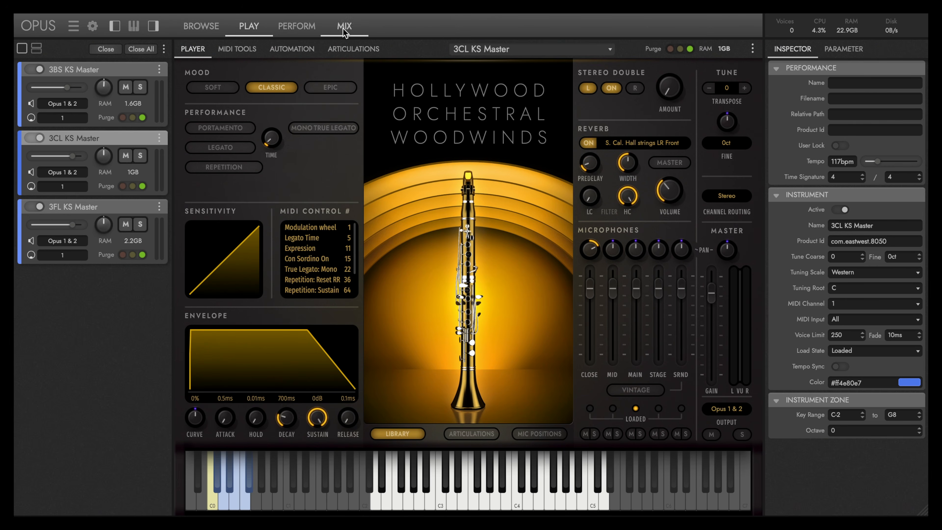
{"action": "left_click", "coordinate": [344, 447]}
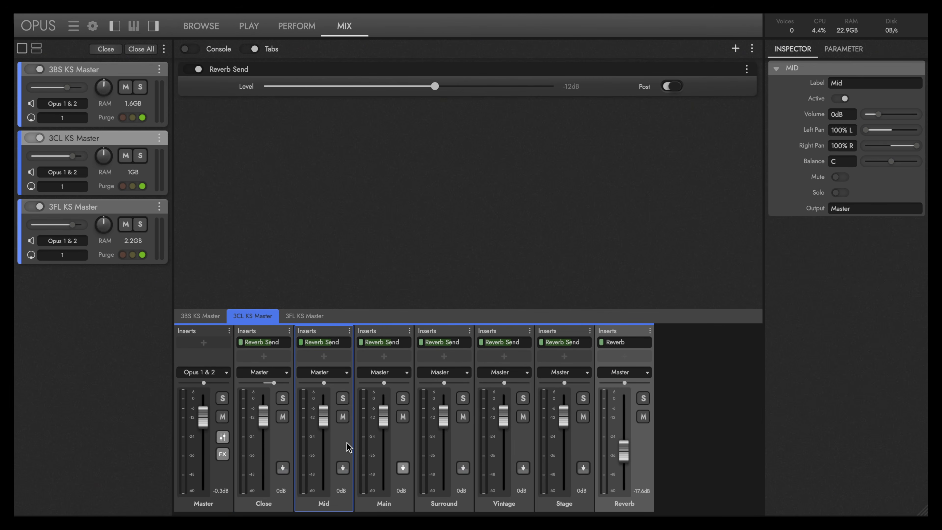